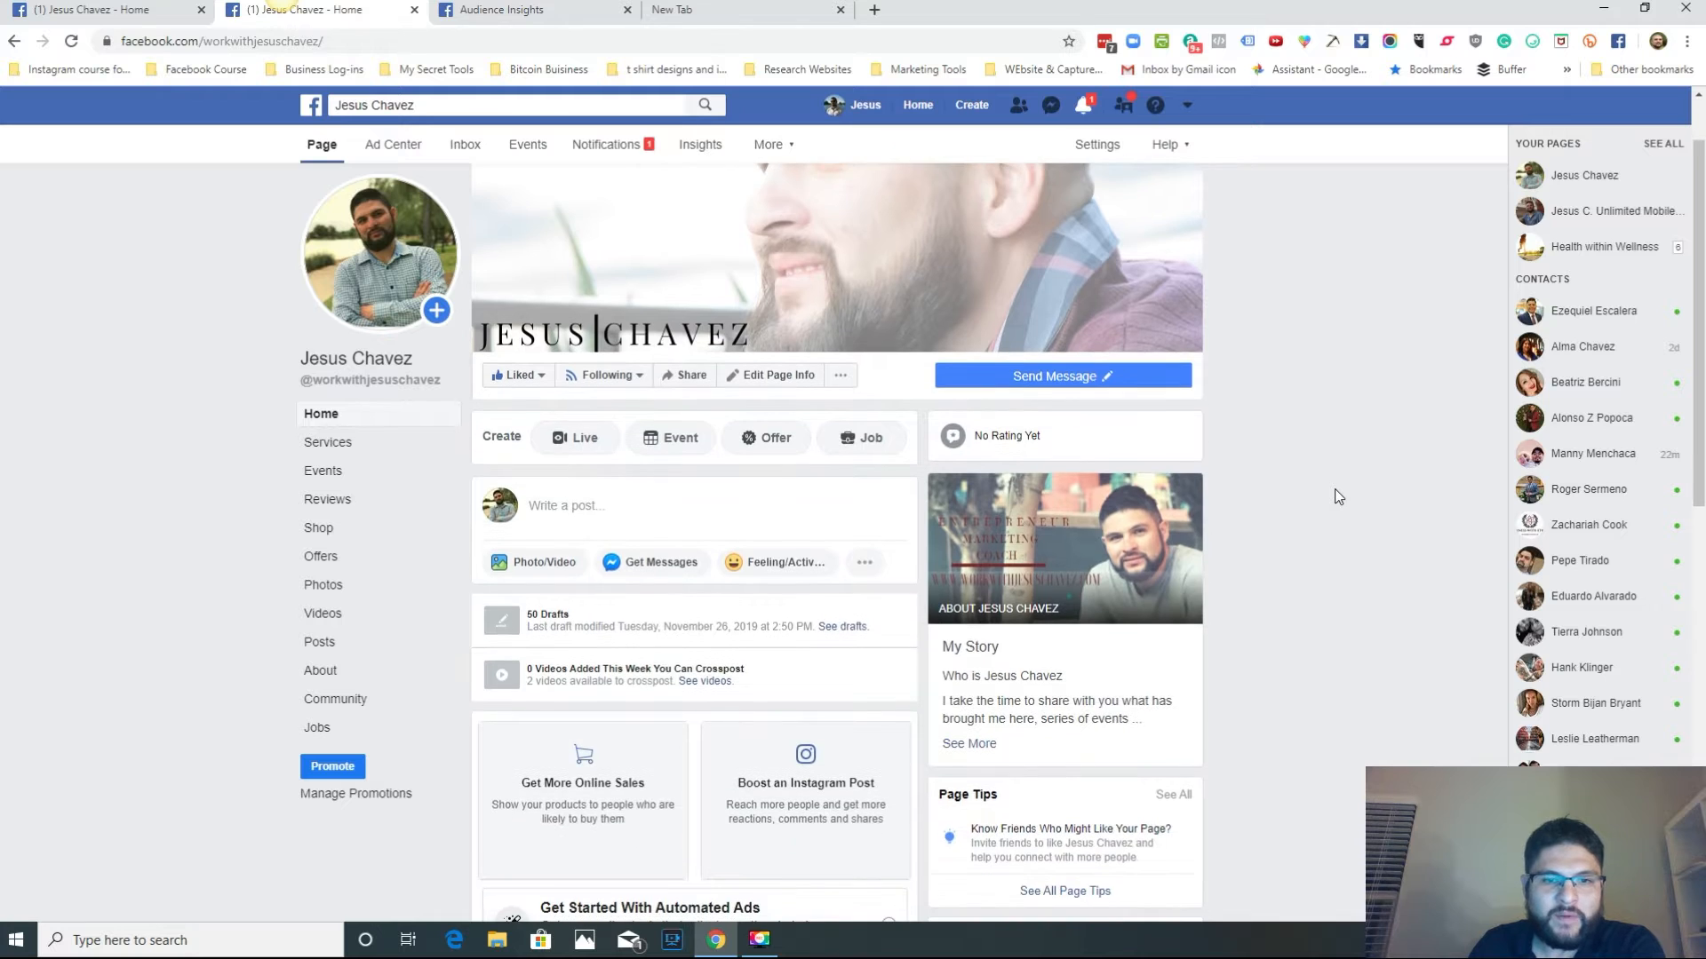
Step: Open the boost settings for the "5 Ways To Earn Income Online" video post on the Facebook page
scroll(1332, 482, "down", 3)
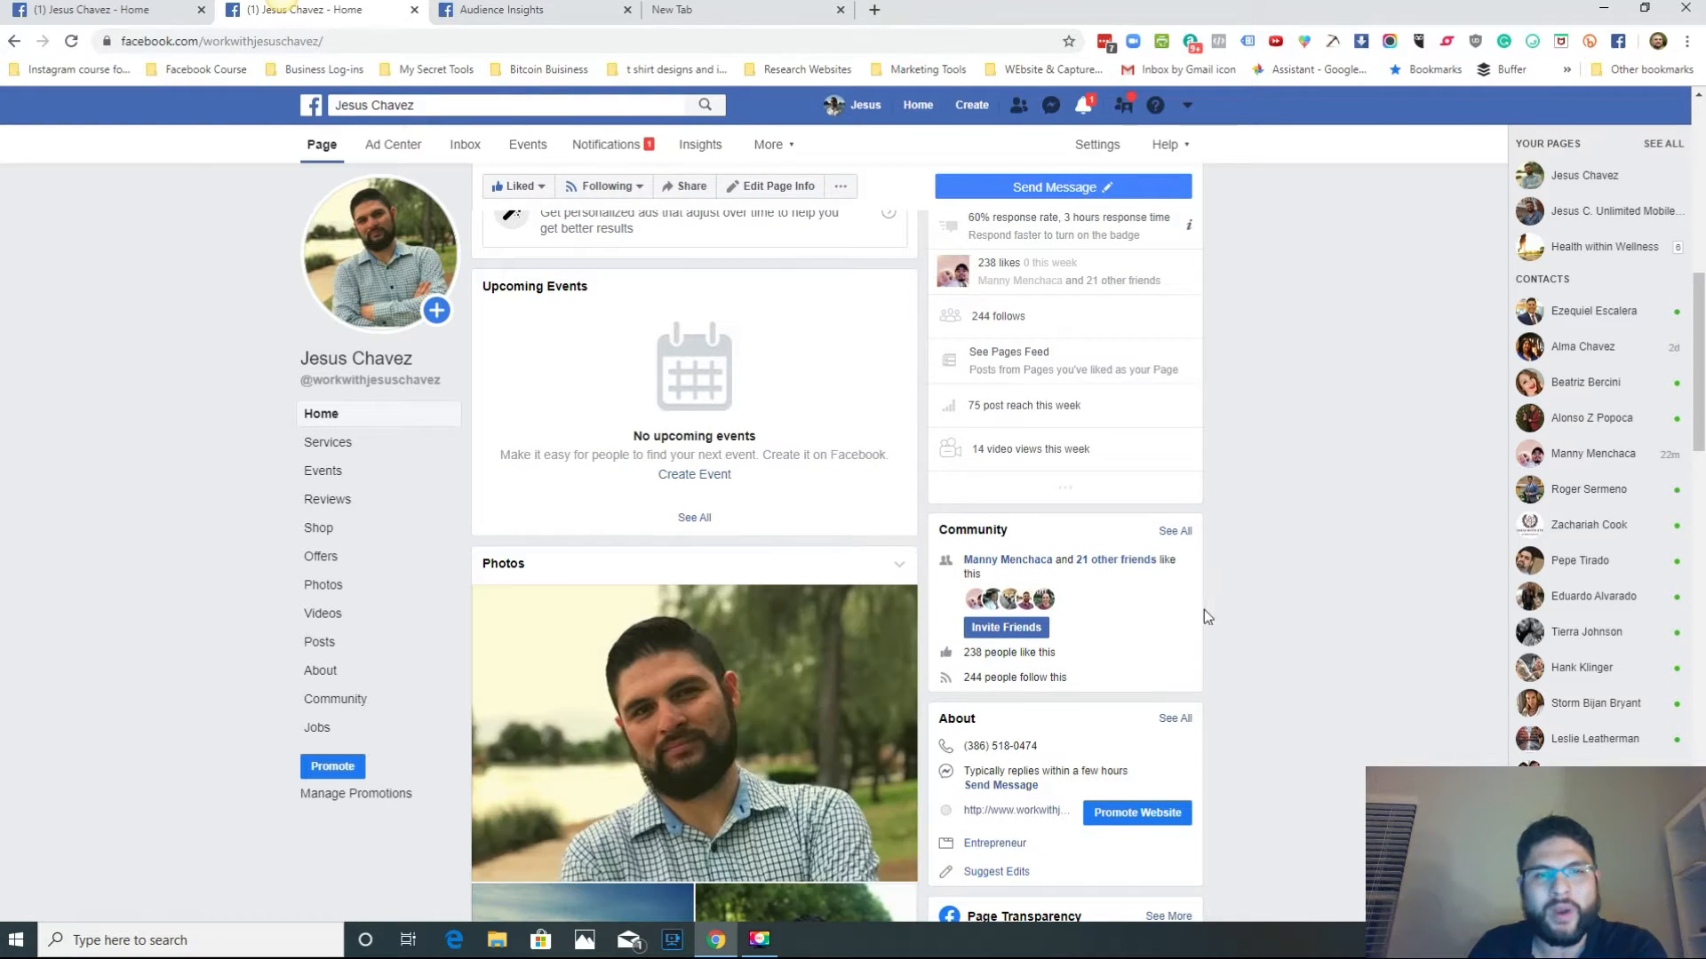
scroll(1211, 602, "down", 1)
scroll(1210, 599, "down", 2)
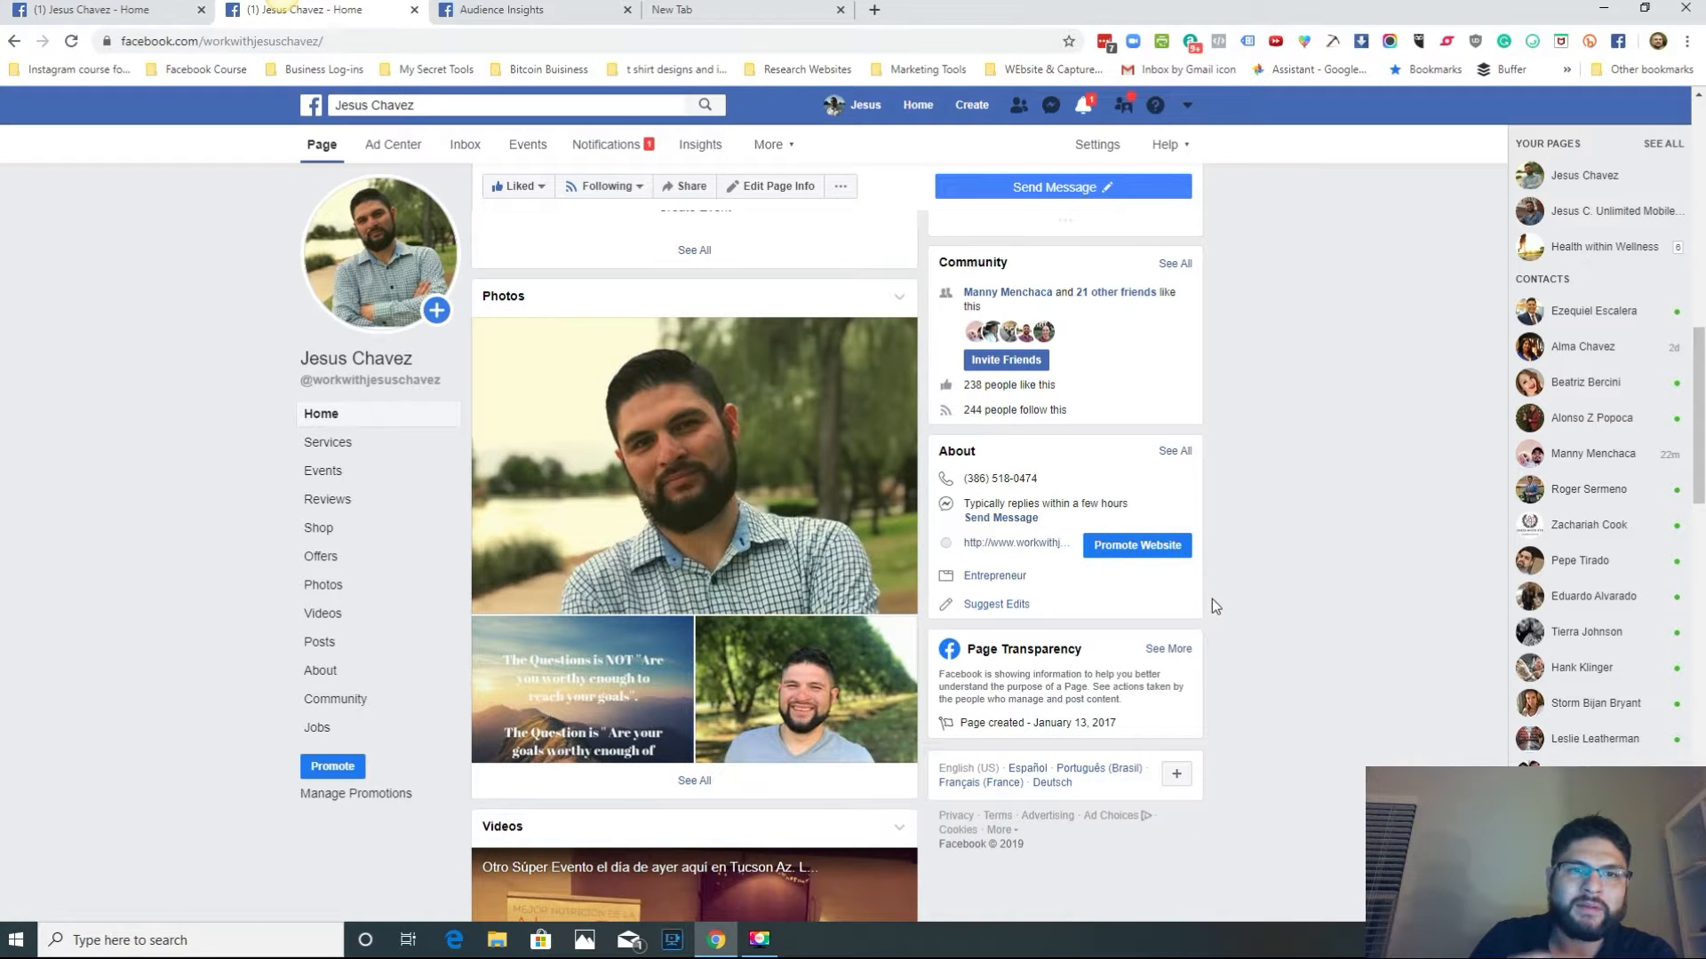
scroll(1211, 599, "down", 2)
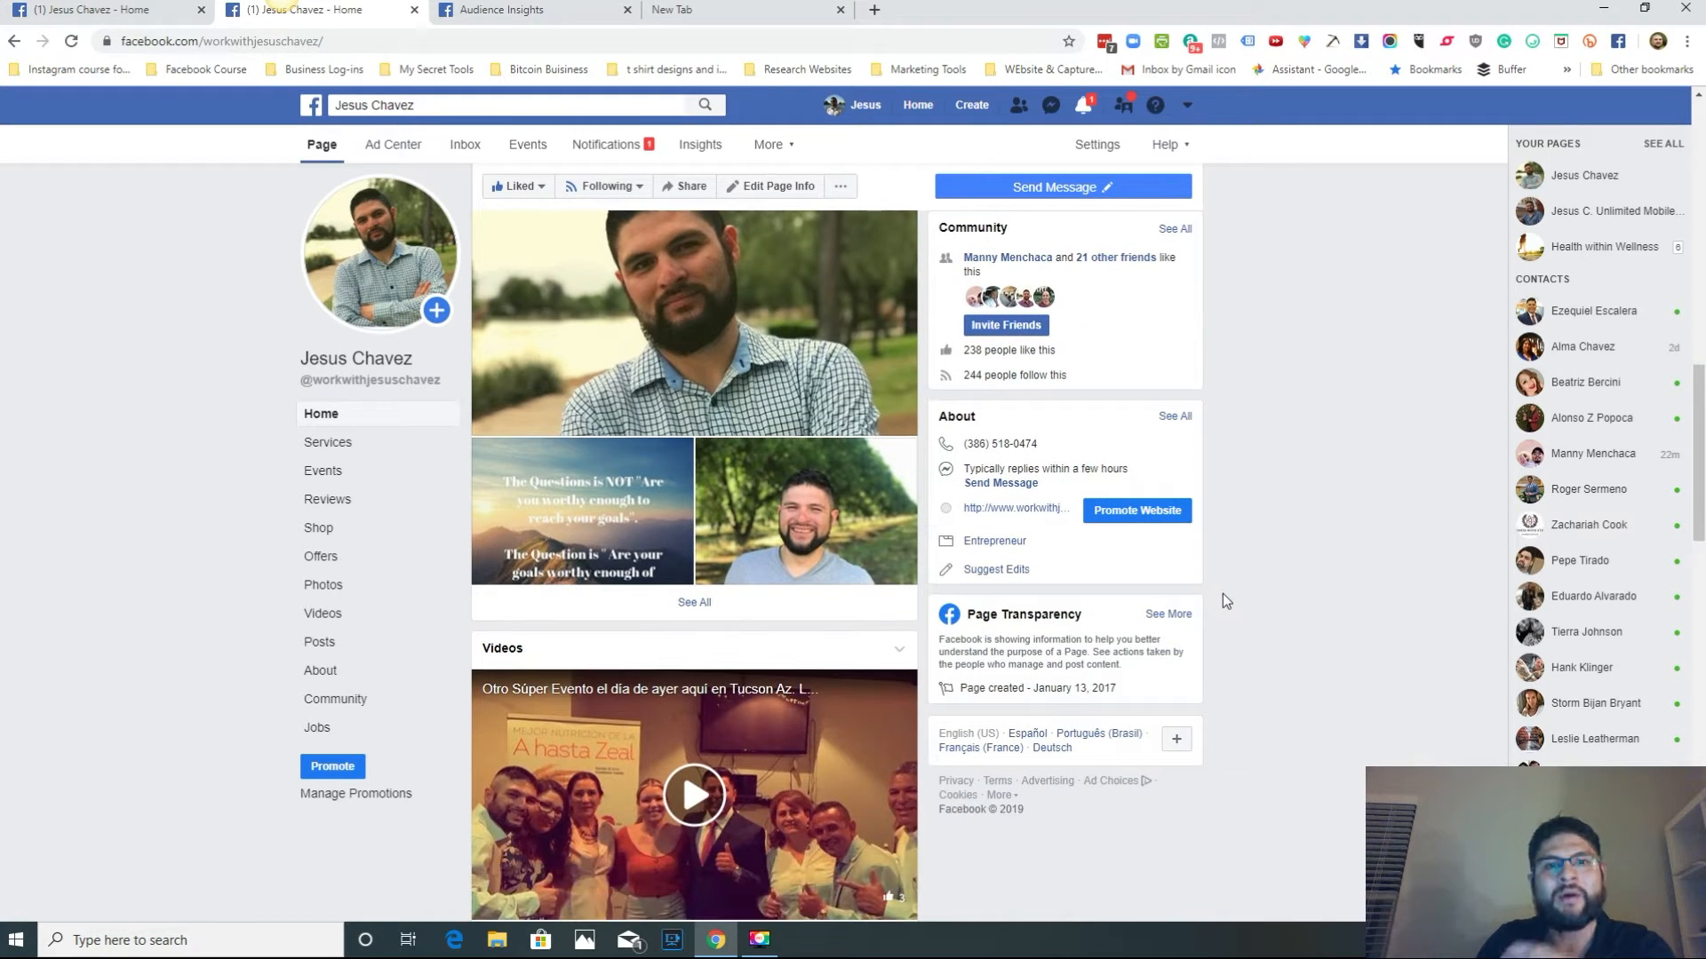
scroll(1225, 598, "down", 1)
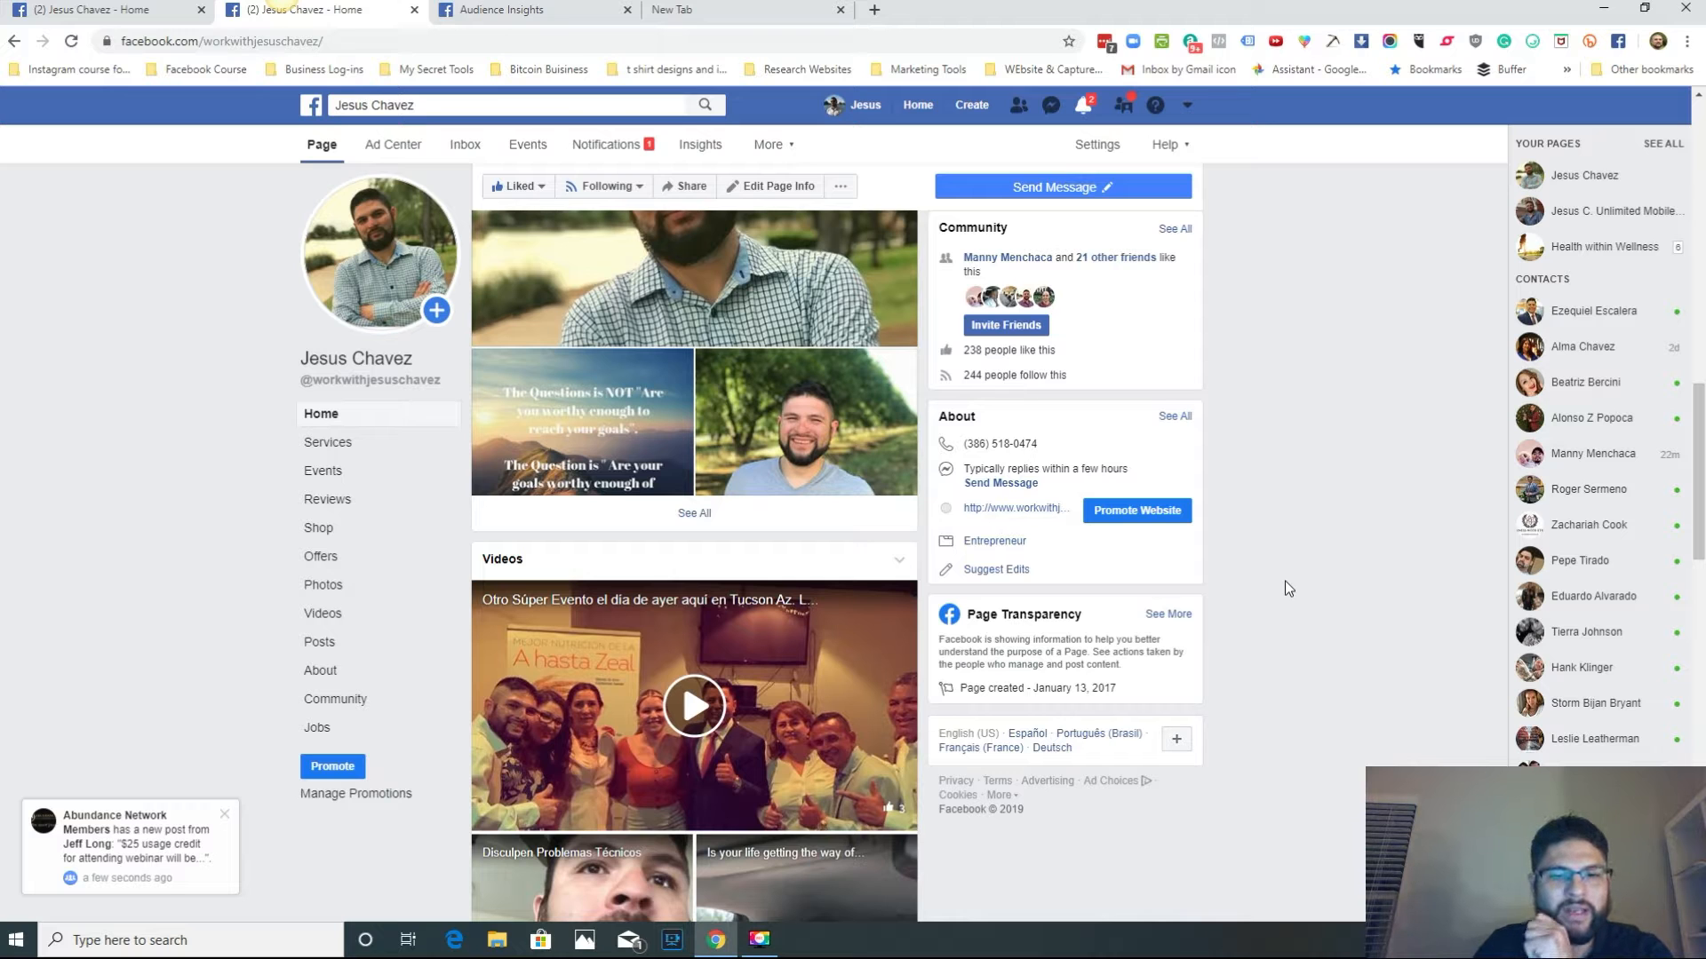
scroll(1284, 581, "down", 9)
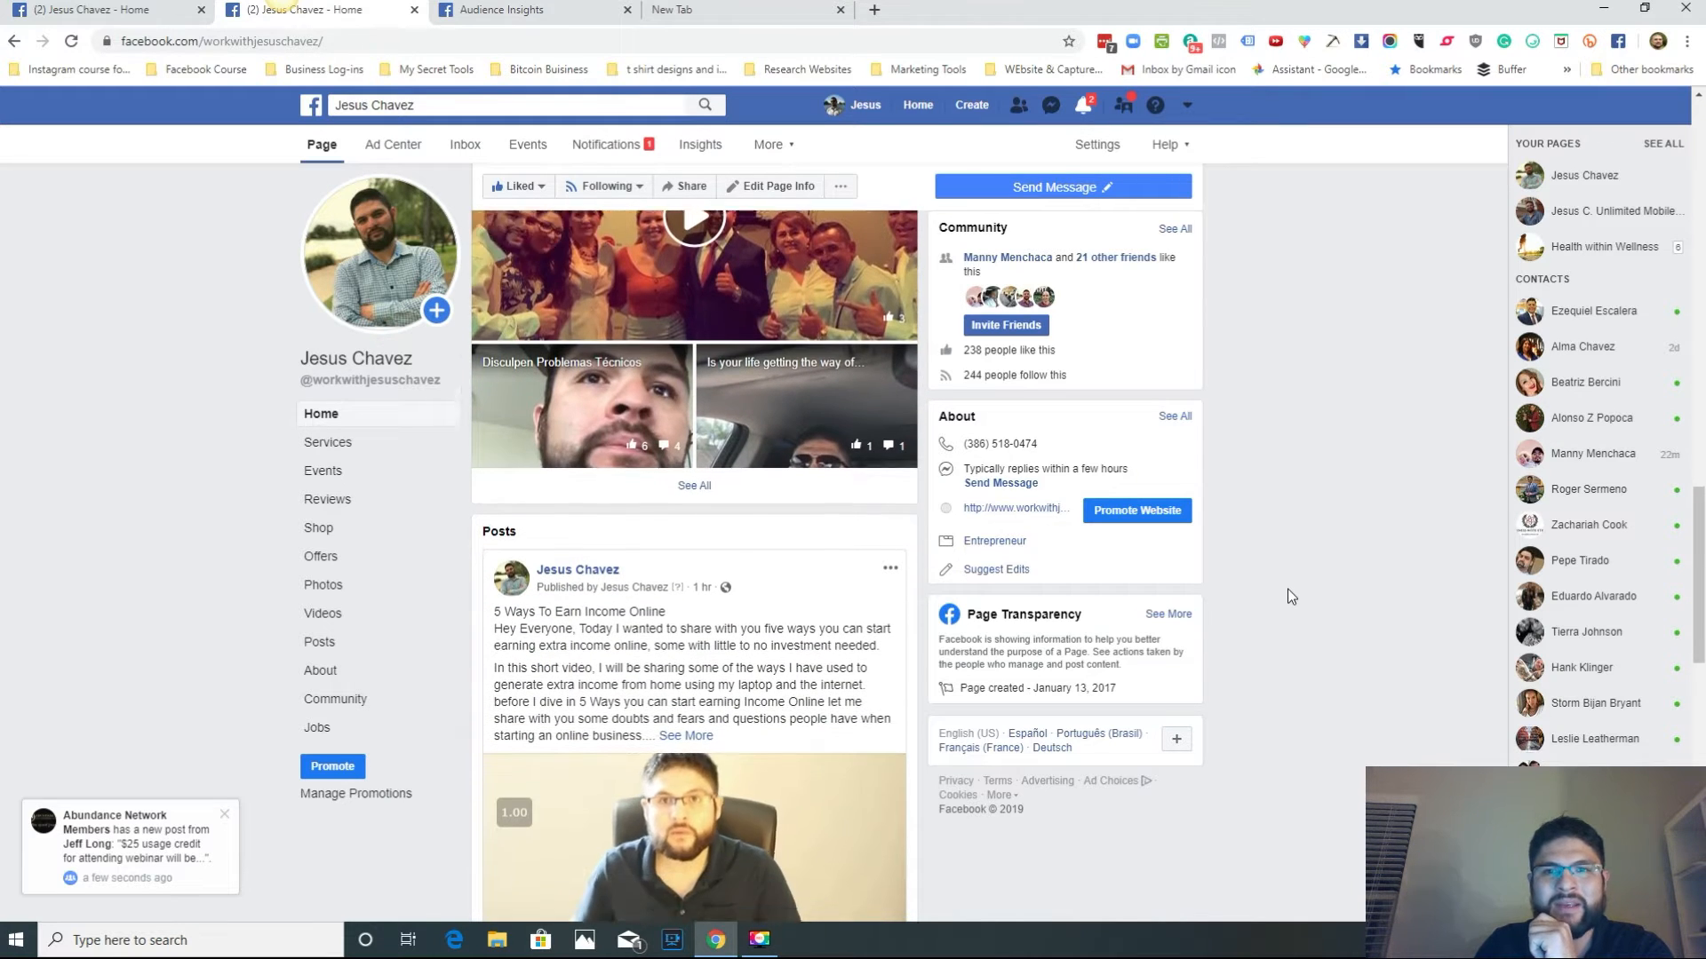
scroll(1249, 618, "down", 2)
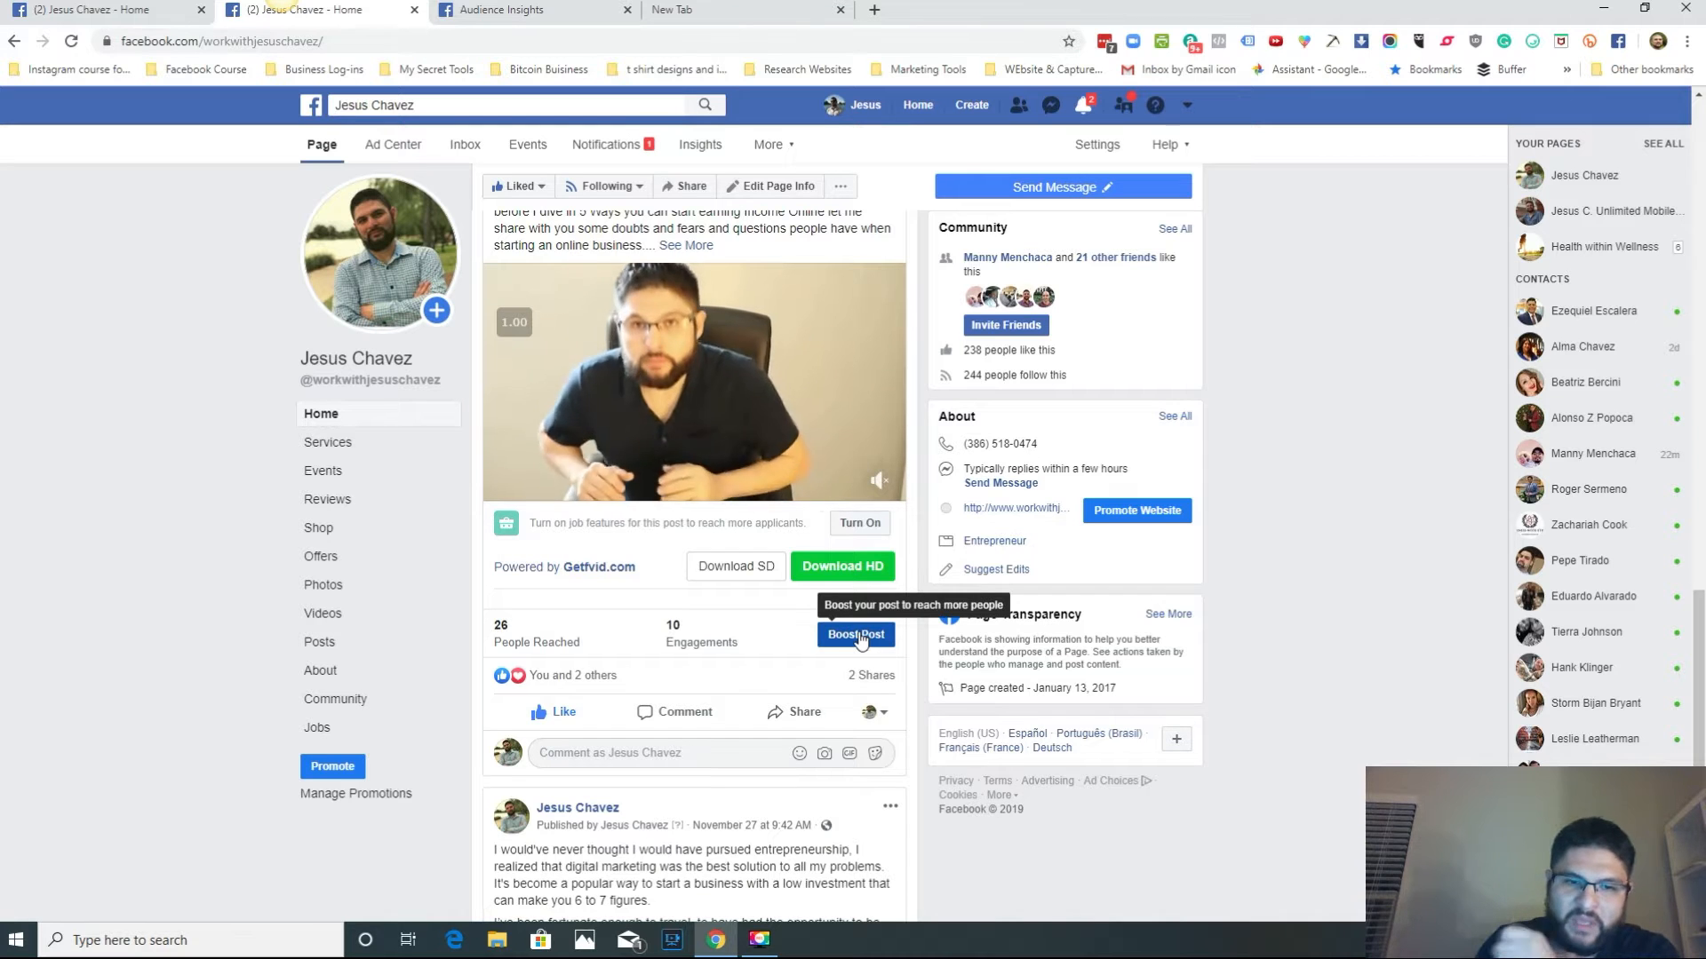
left_click(857, 636)
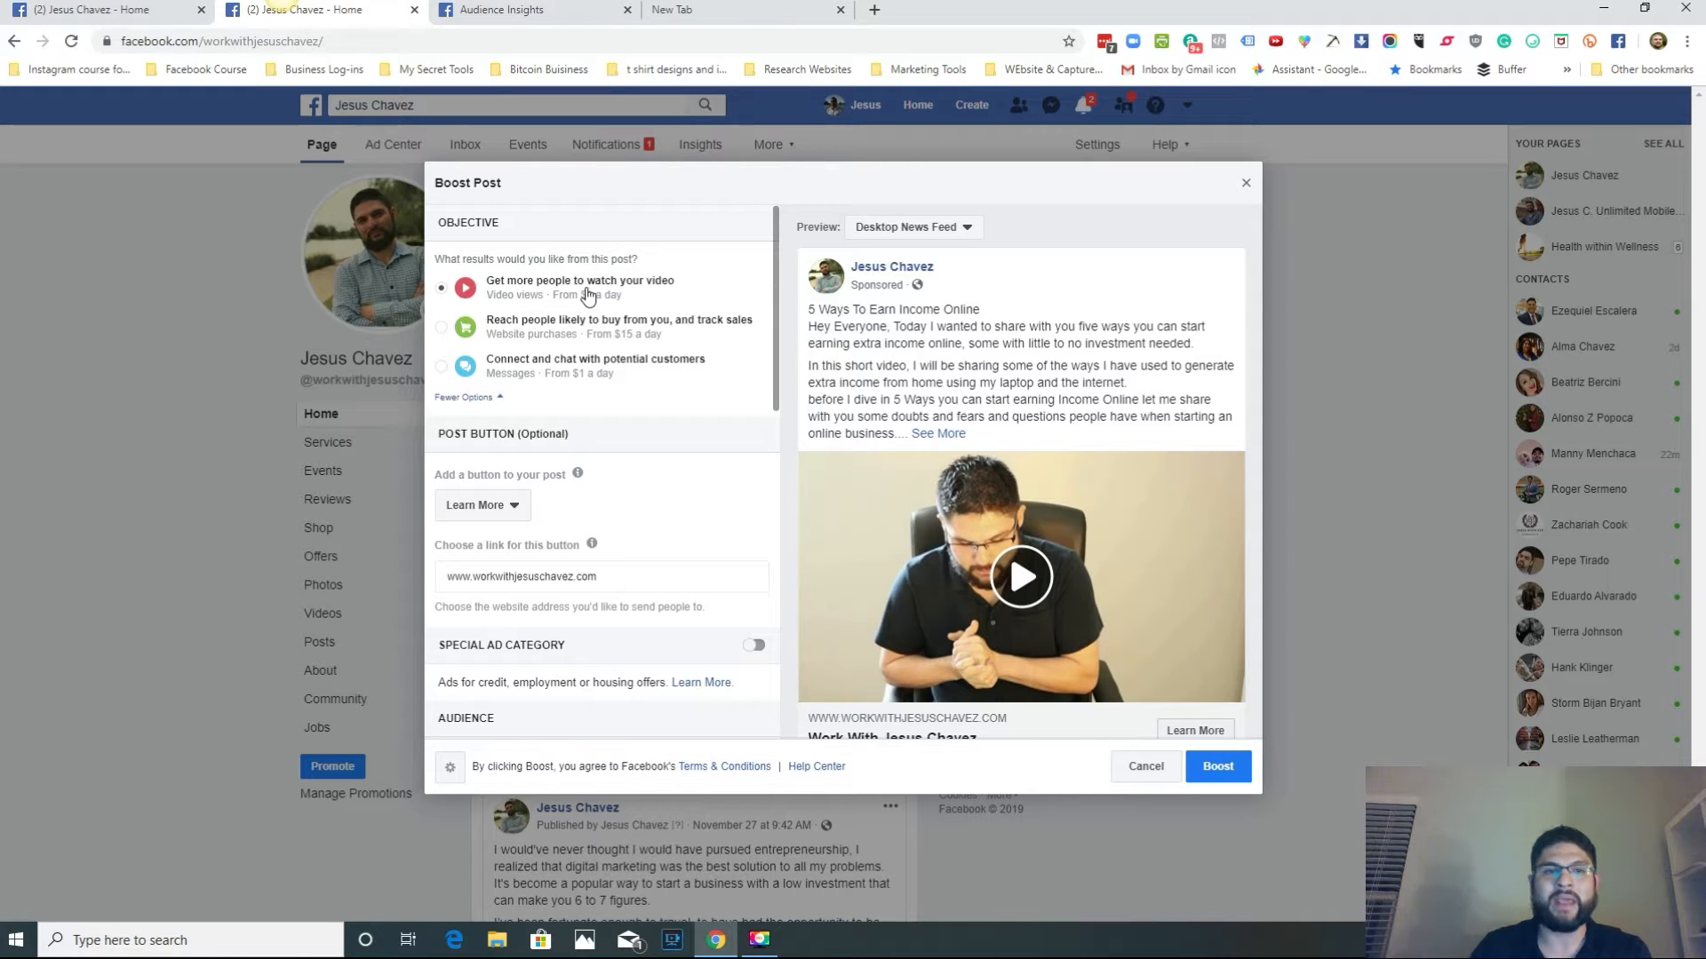
Step: Review the boost's objective and post button options, and consult the help article on choosing a Special Ad Category
scroll(586, 440, "down", 1)
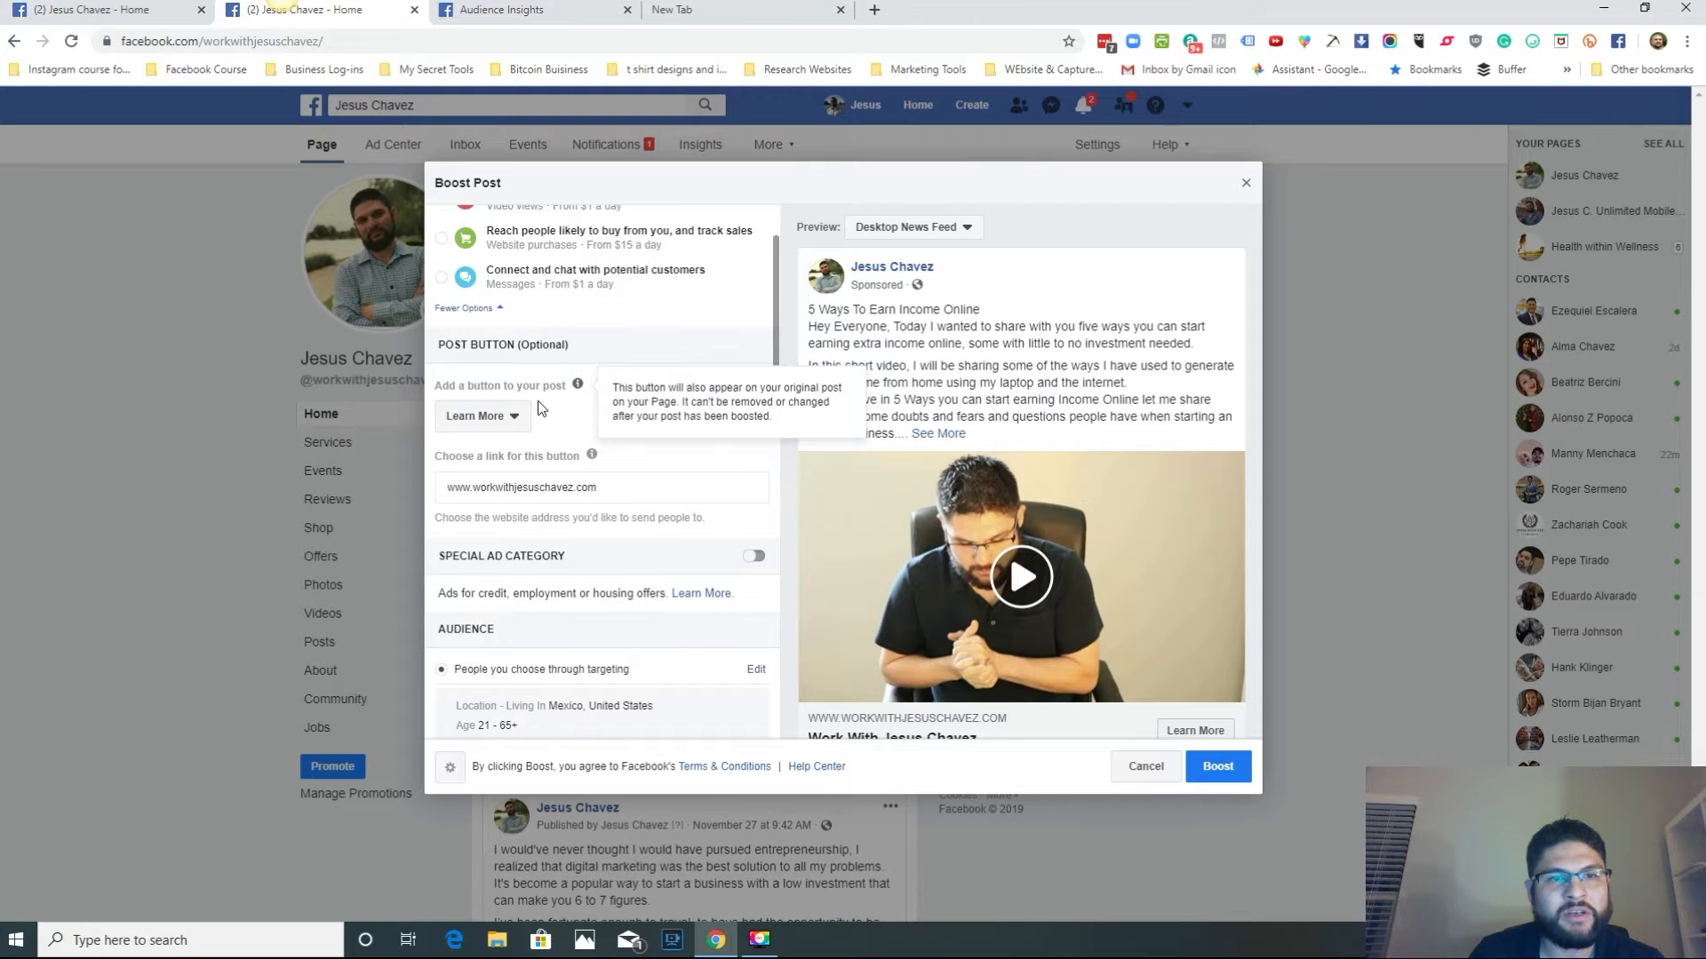
scroll(524, 373, "up", 1)
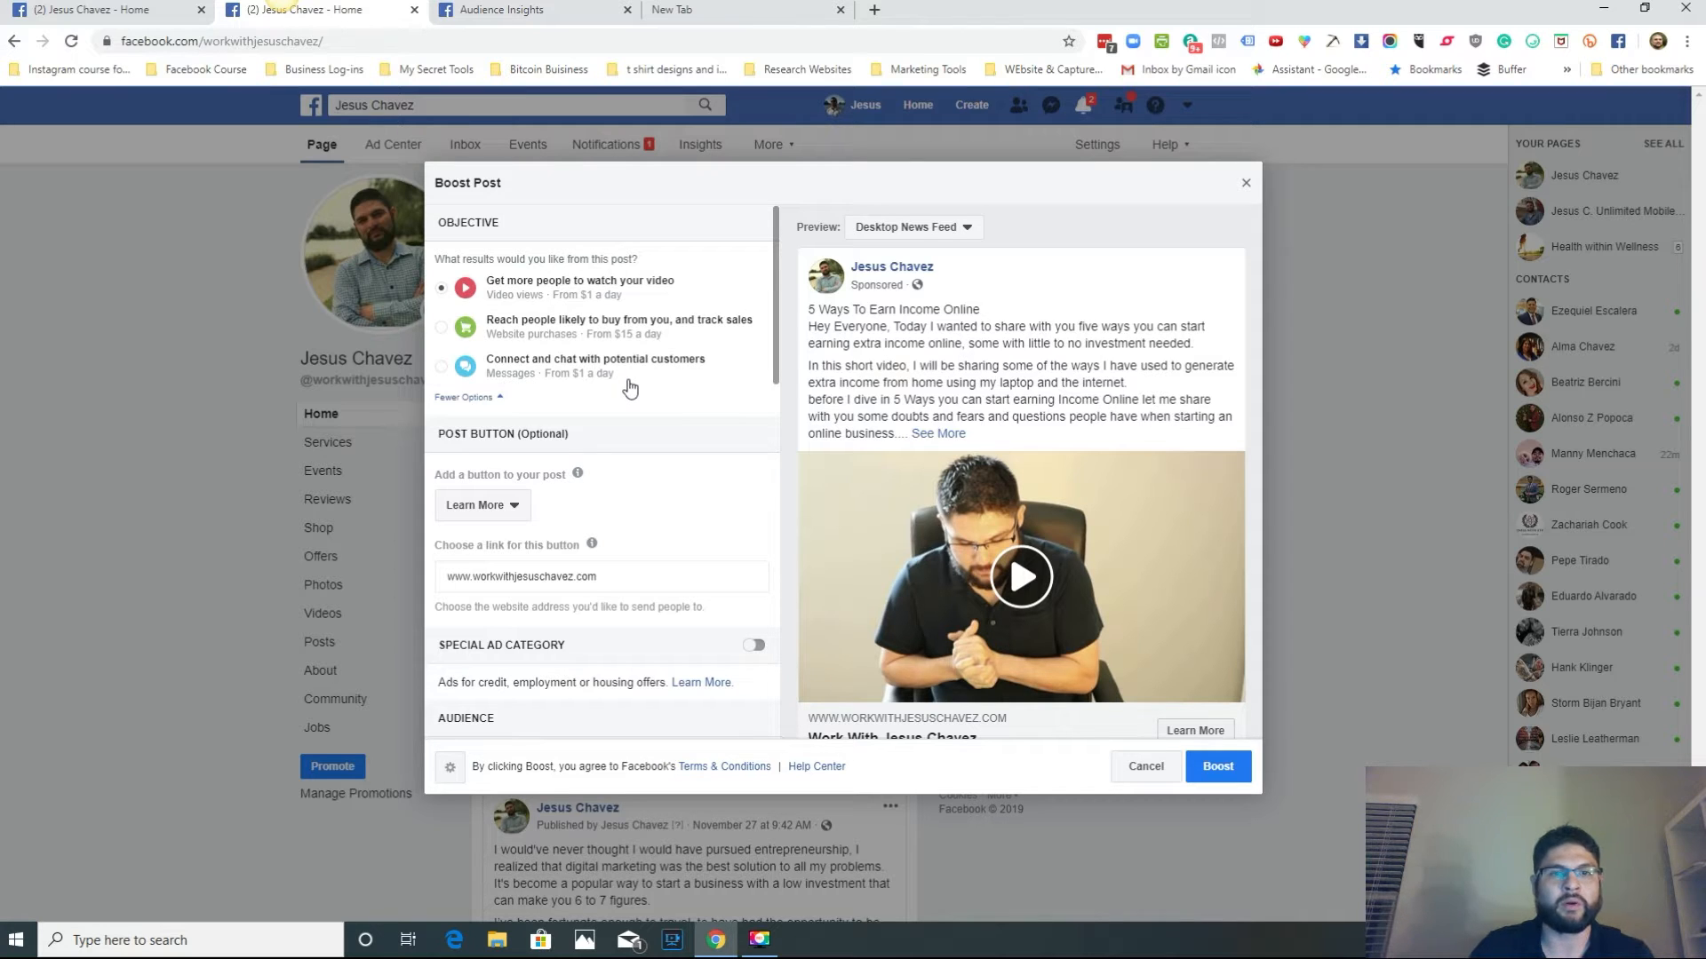
scroll(628, 382, "down", 1)
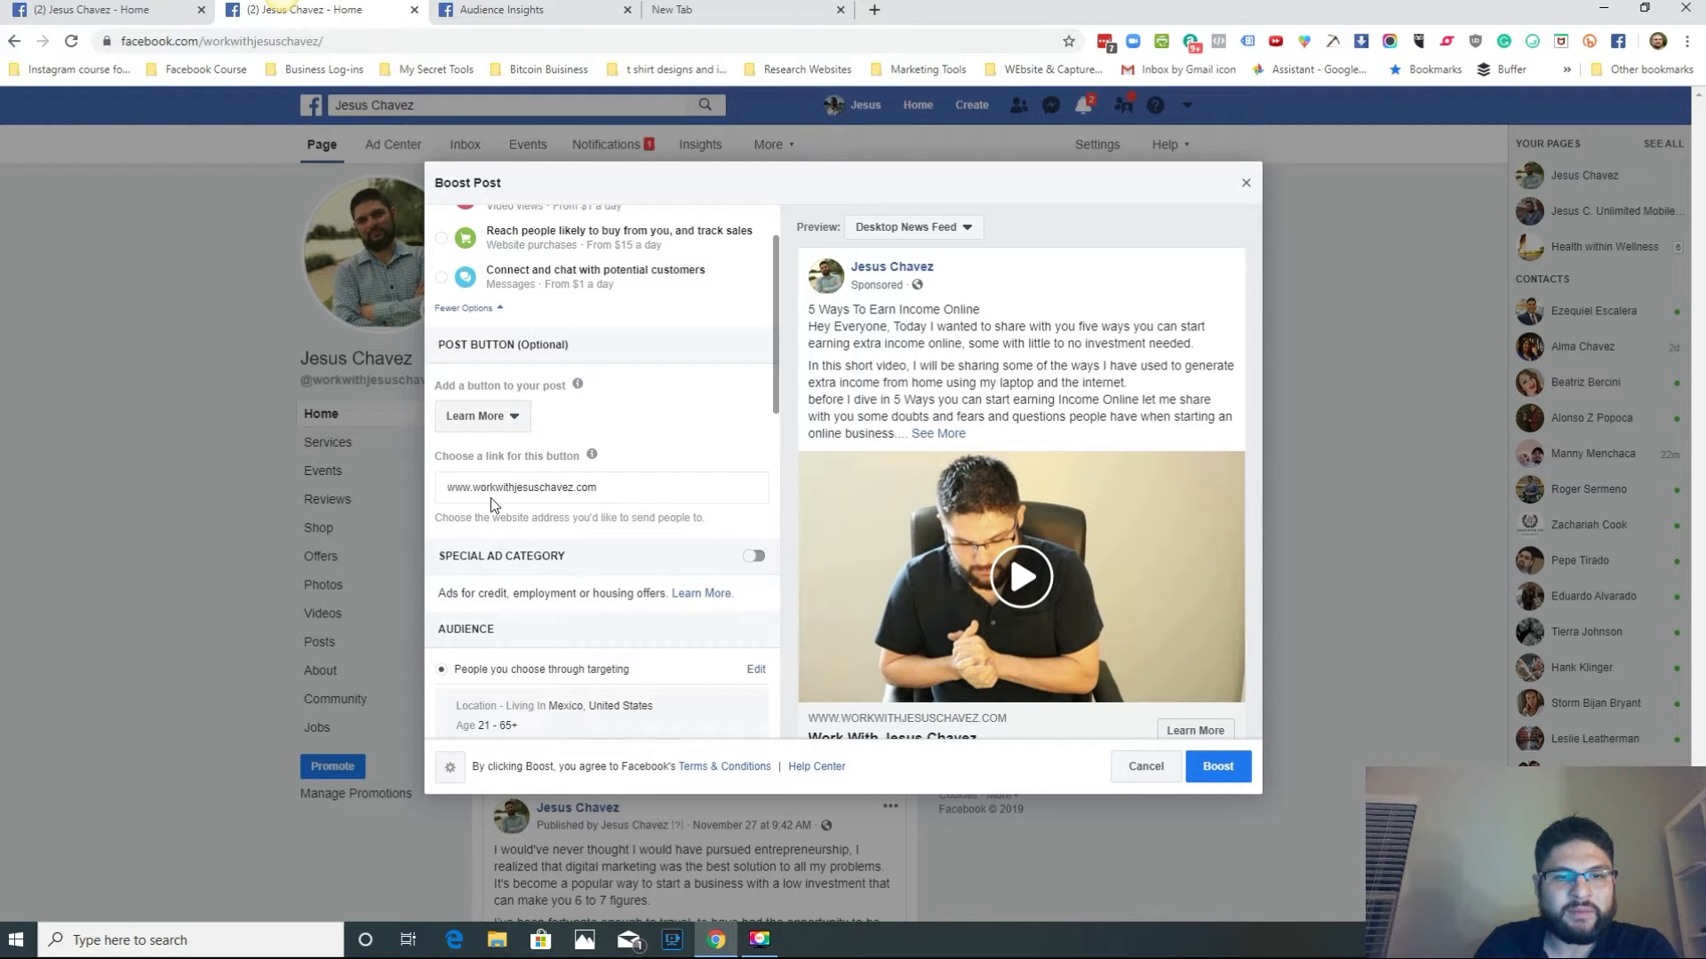
scroll(497, 577, "down", 1)
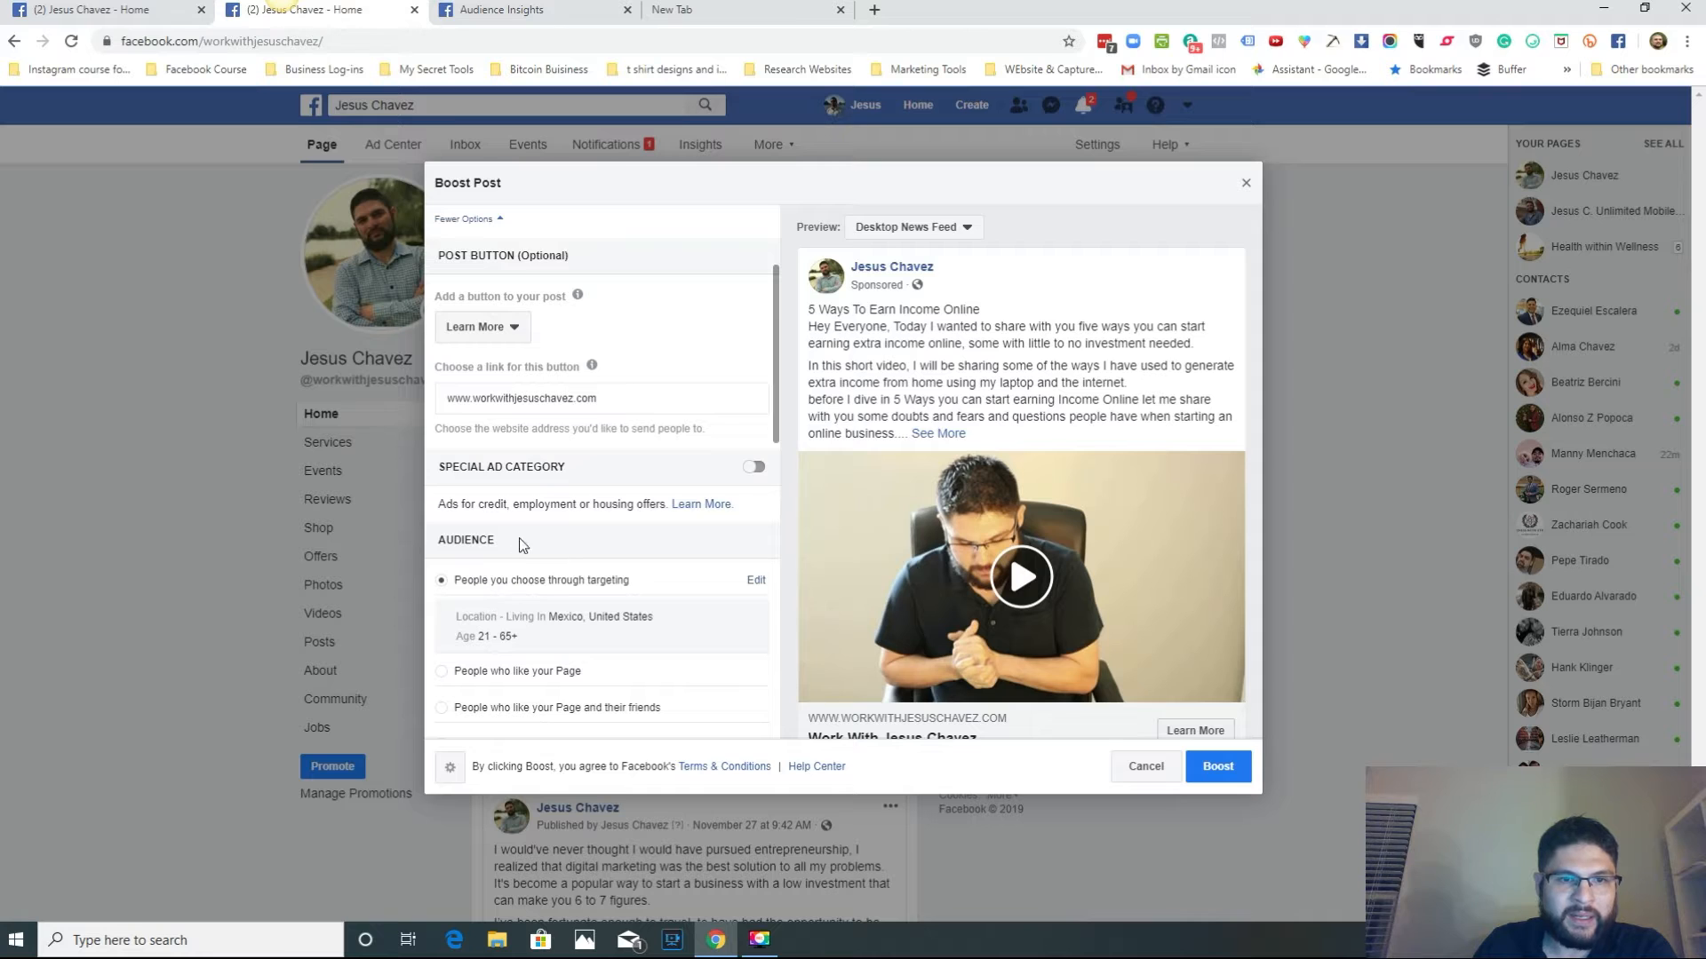
left_click(718, 510)
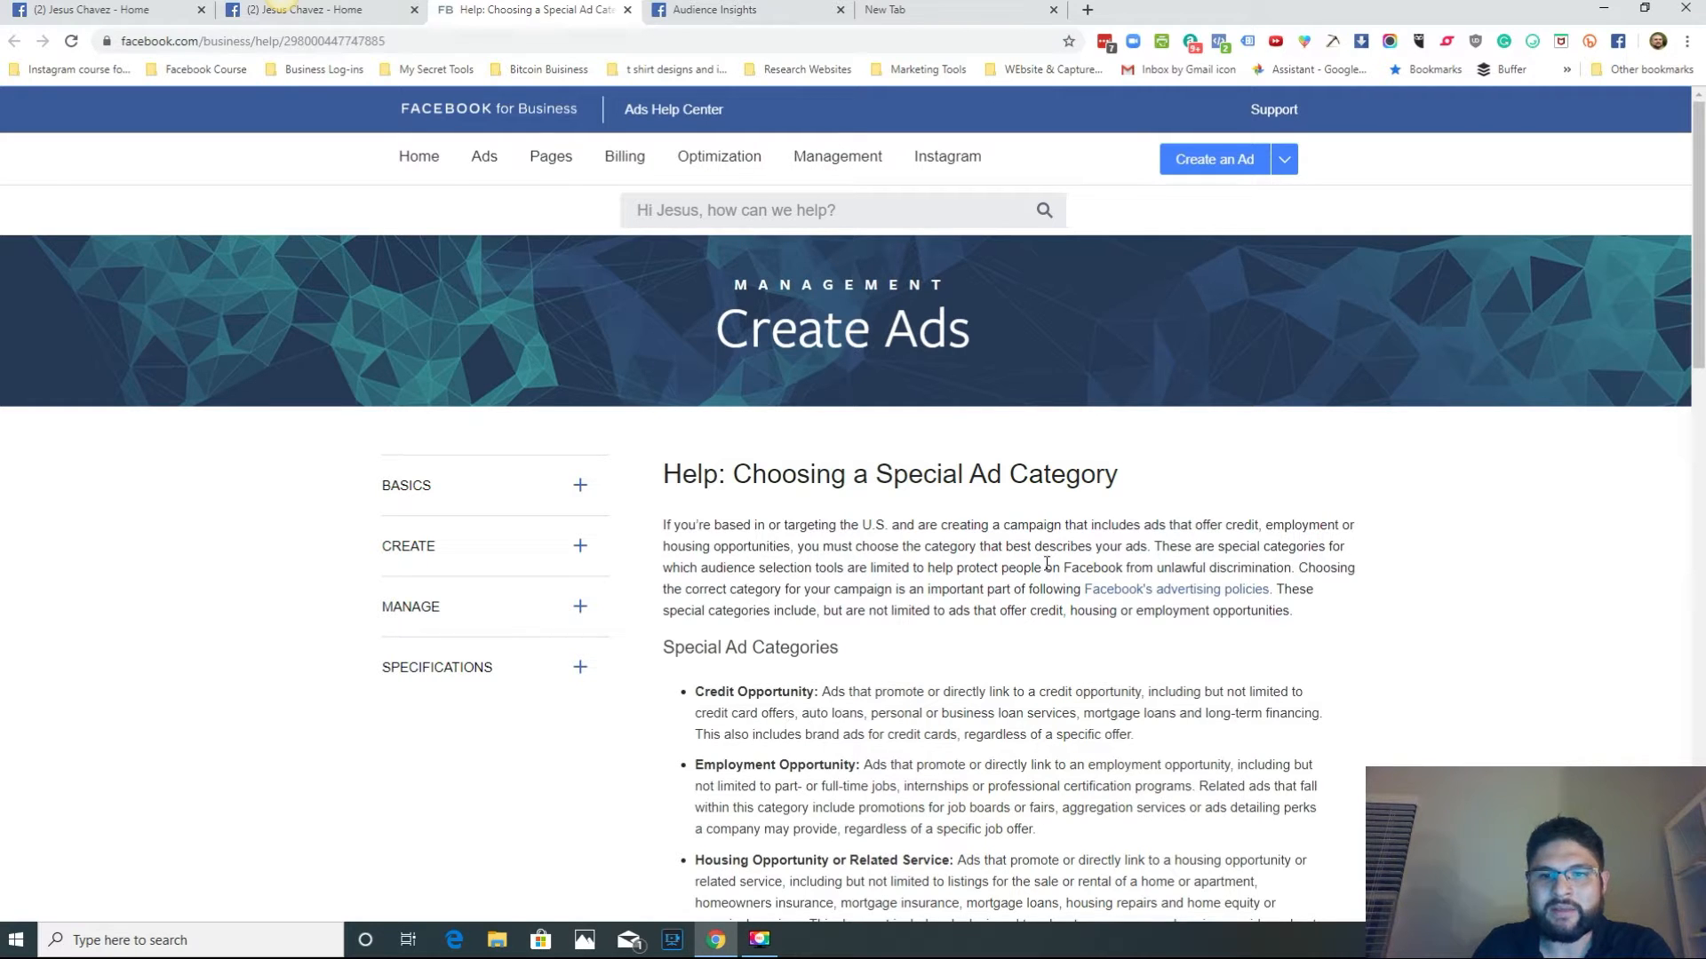
scroll(771, 761, "down", 2)
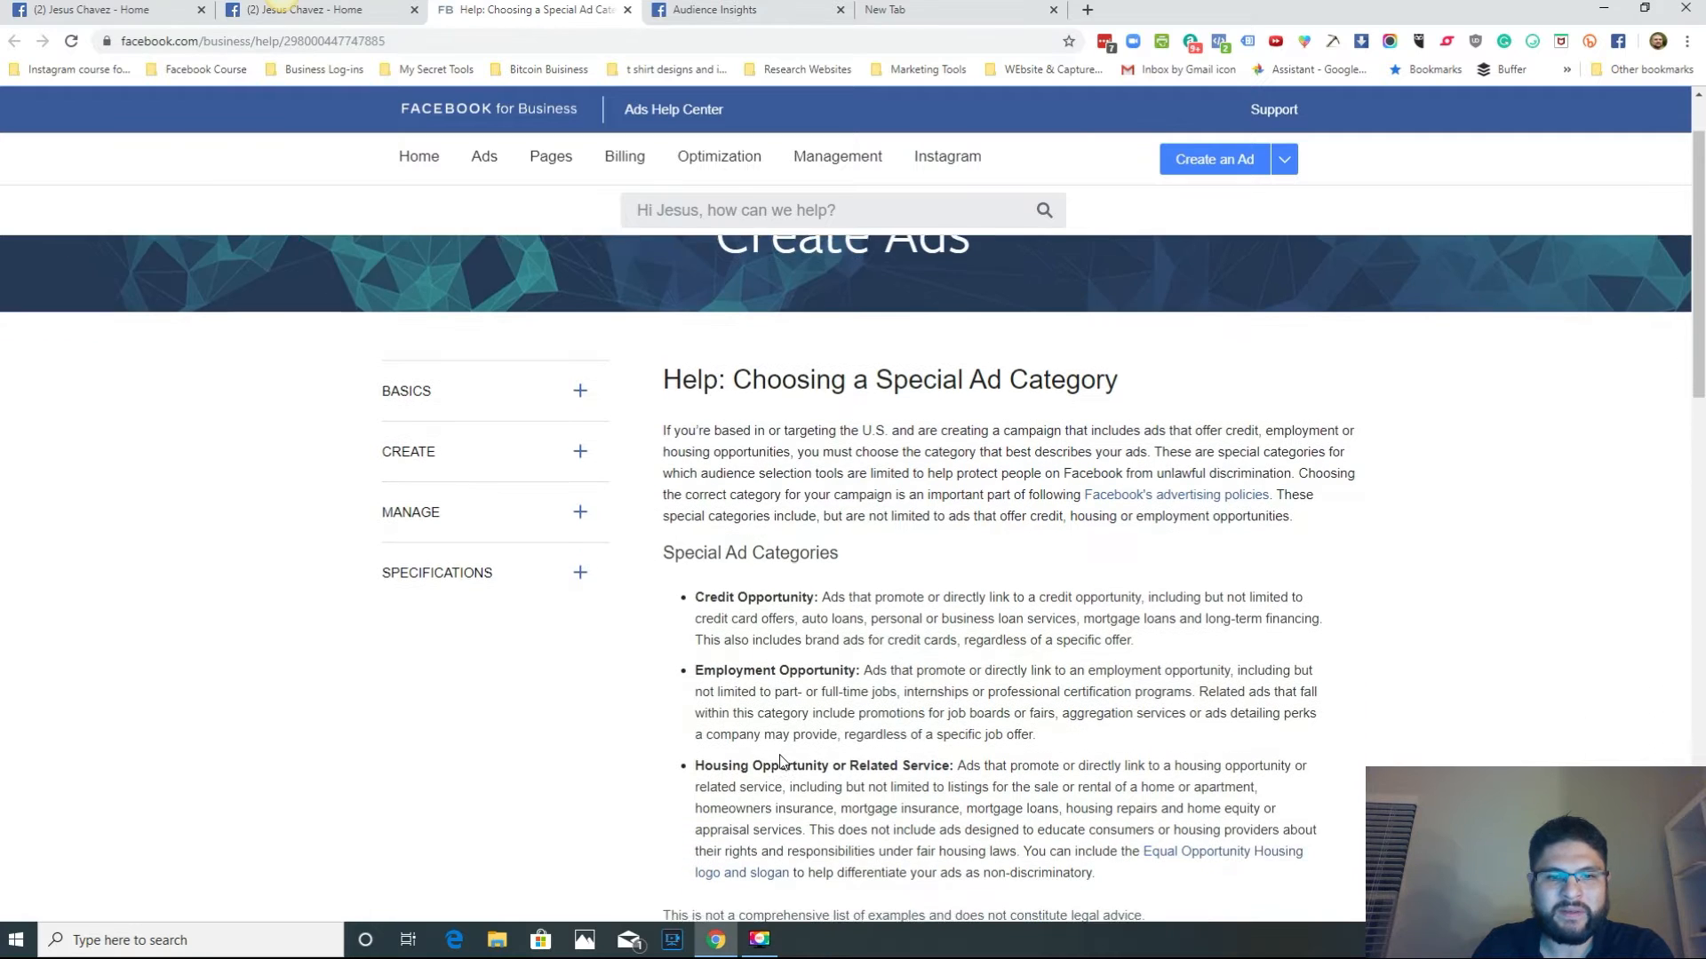
scroll(875, 642, "up", 2)
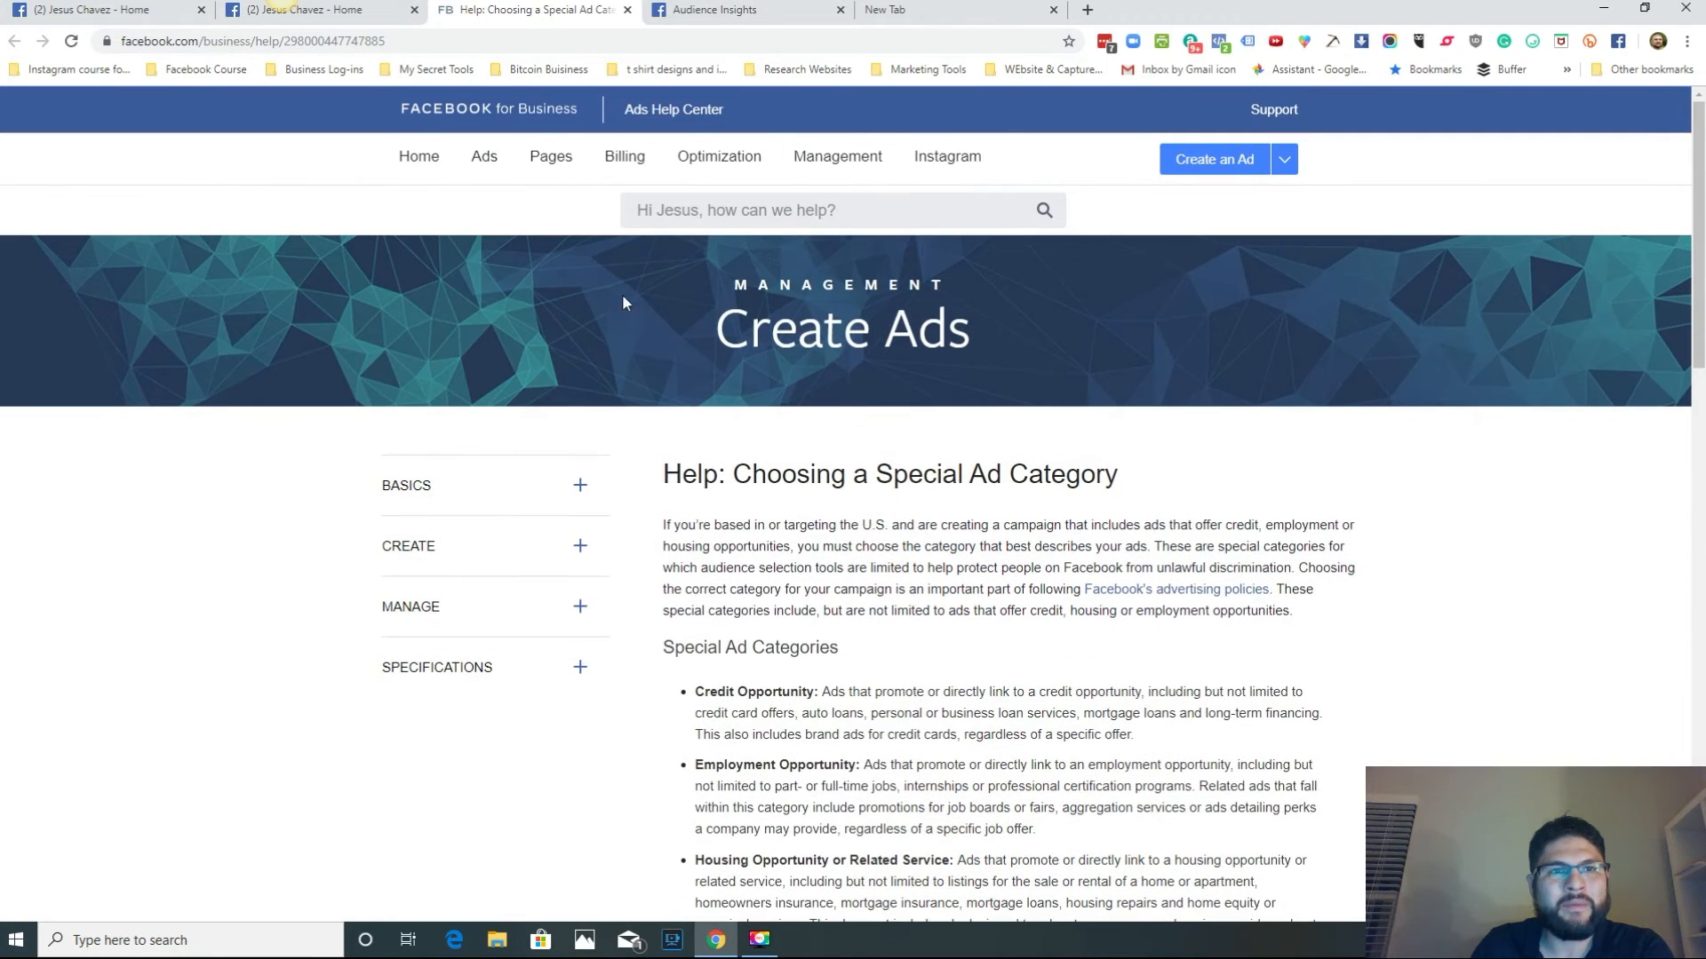
left_click(627, 10)
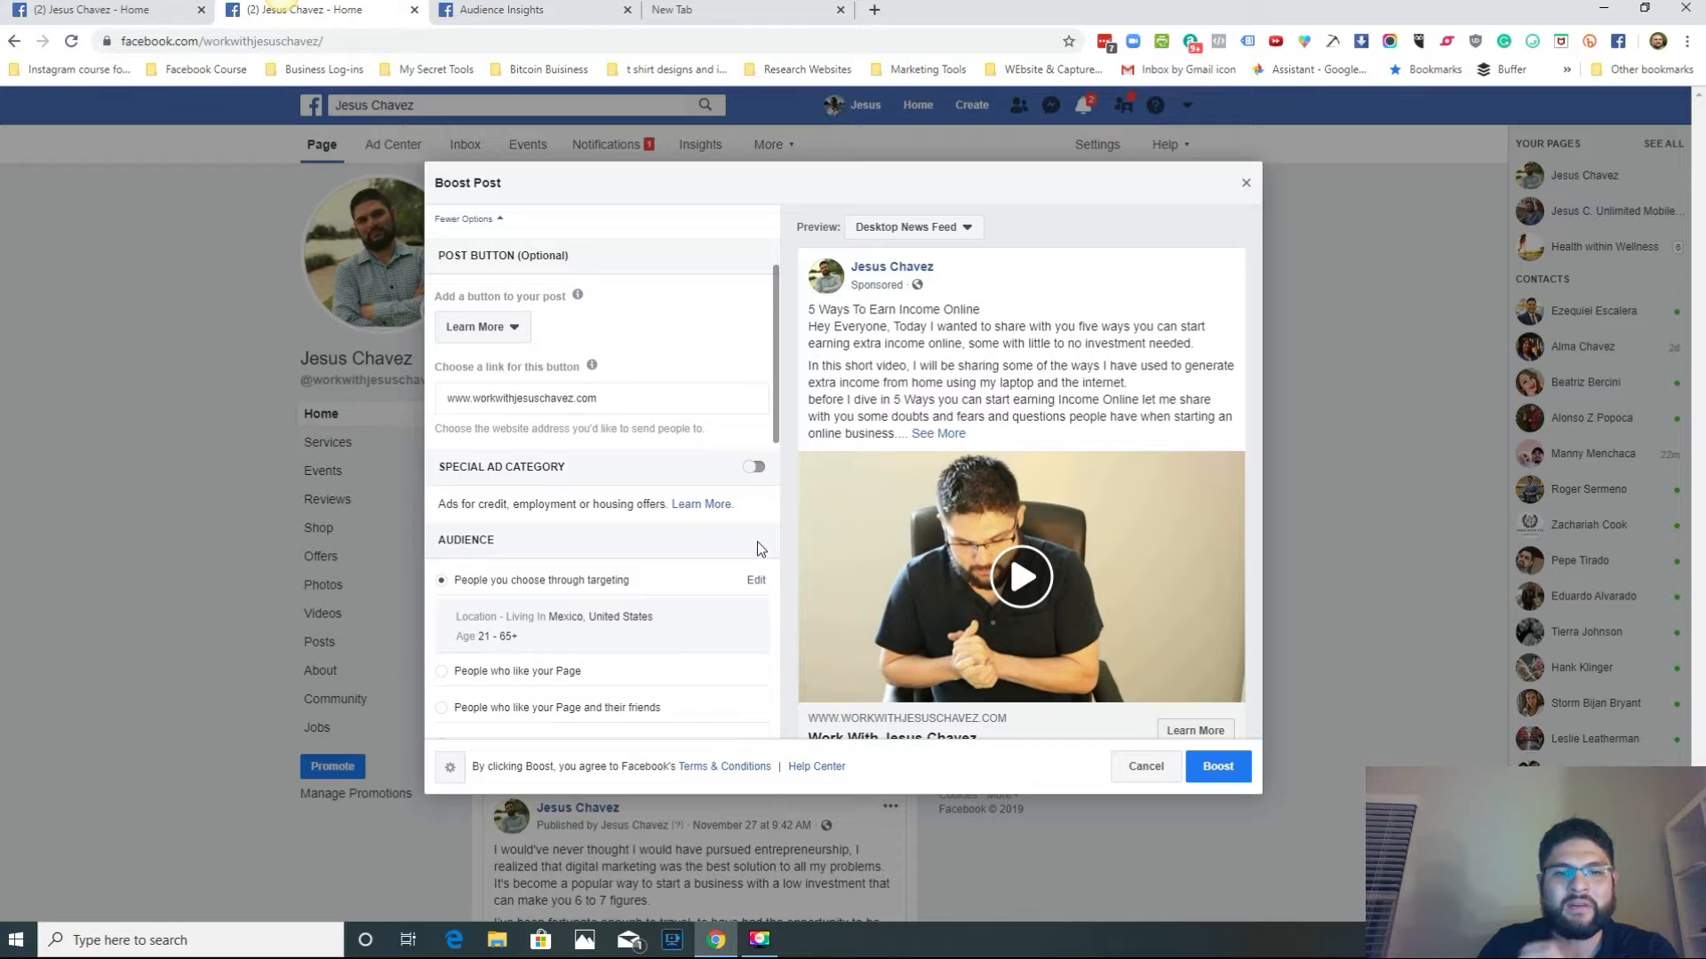
Step: Set the boost's total budget to $5.00 USD
scroll(758, 541, "down", 2)
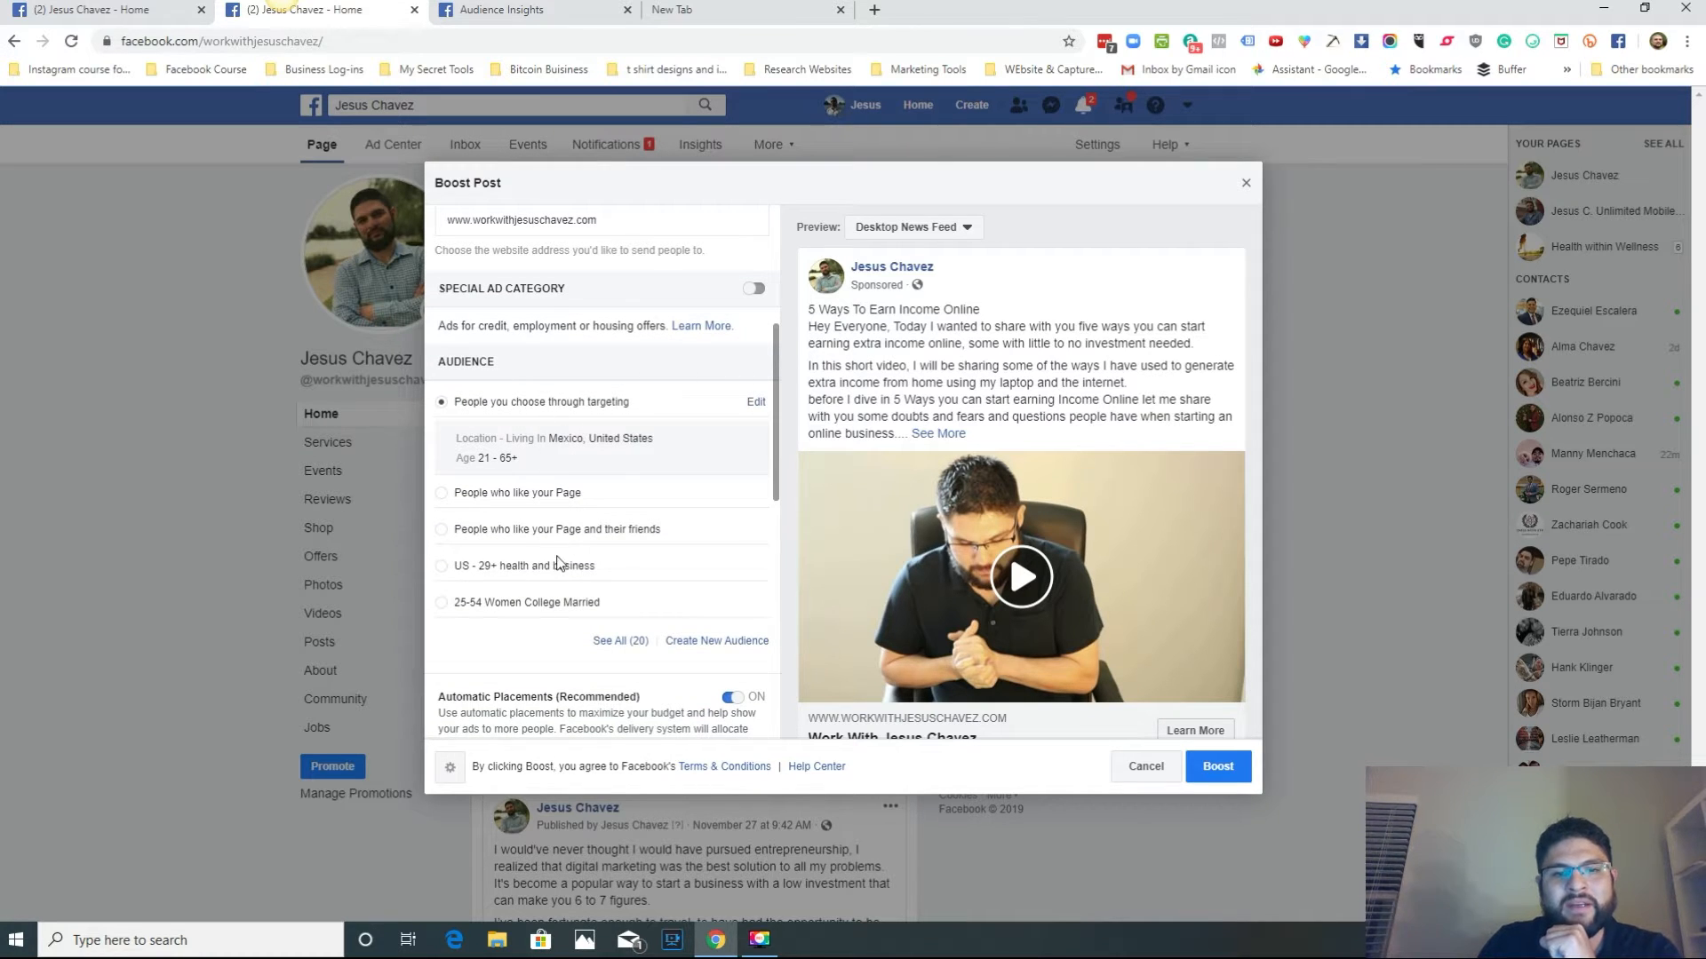
scroll(626, 511, "down", 1)
scroll(634, 513, "down", 3)
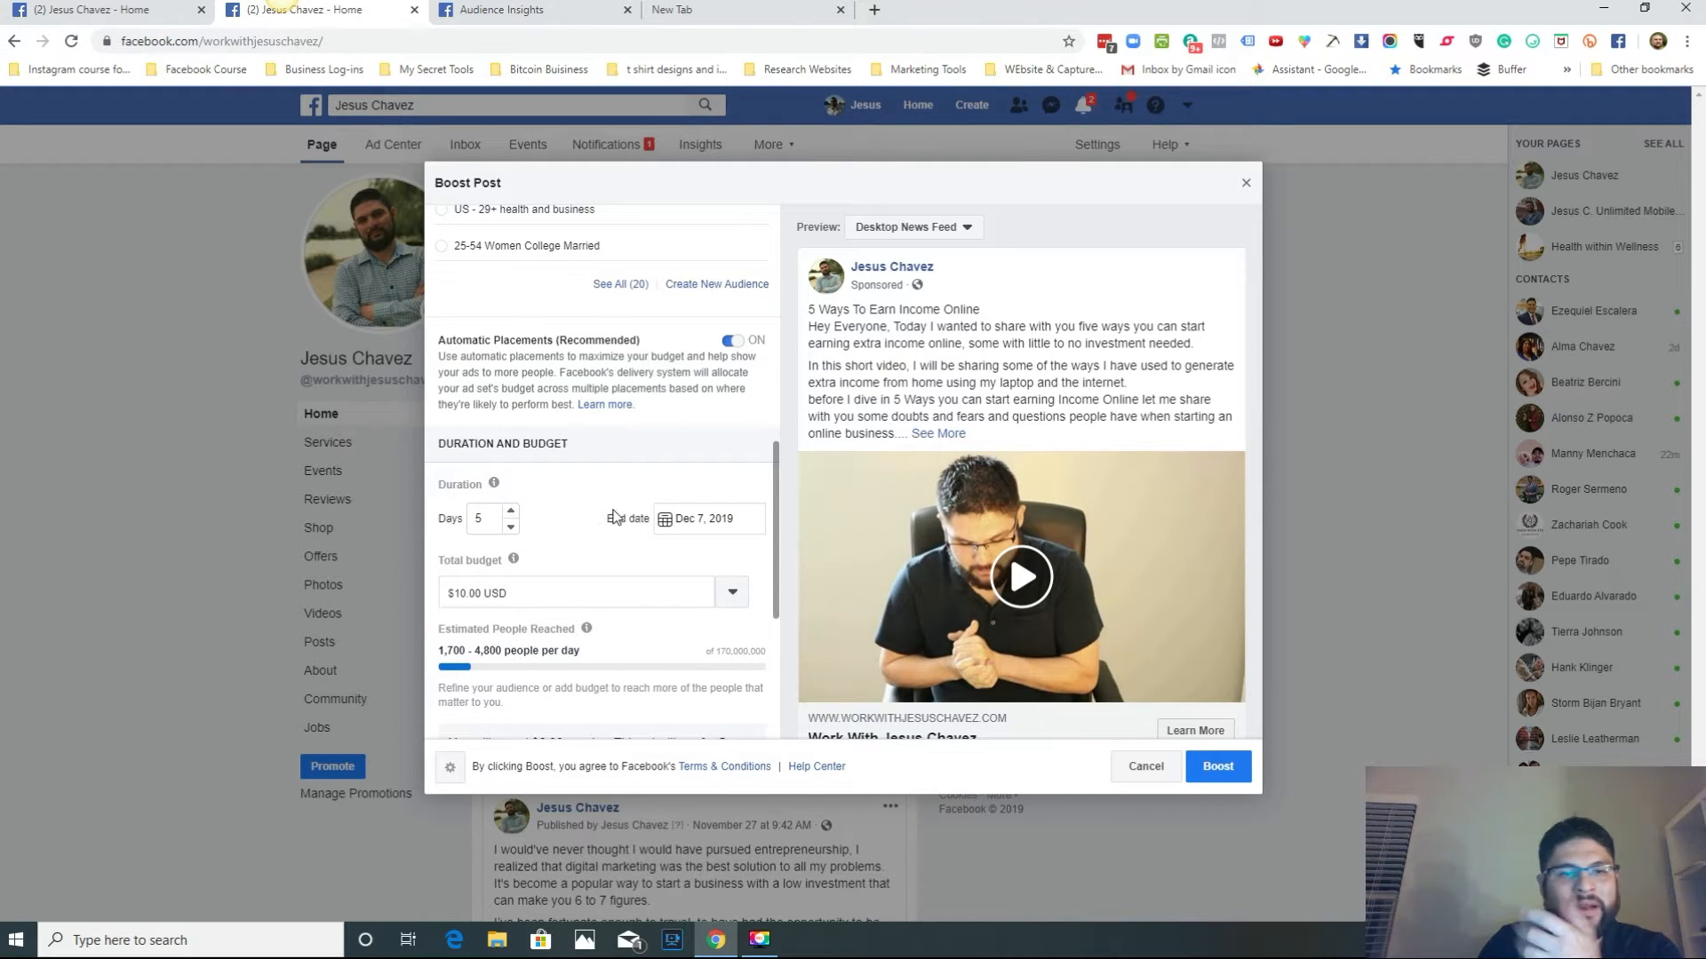
left_click(731, 593)
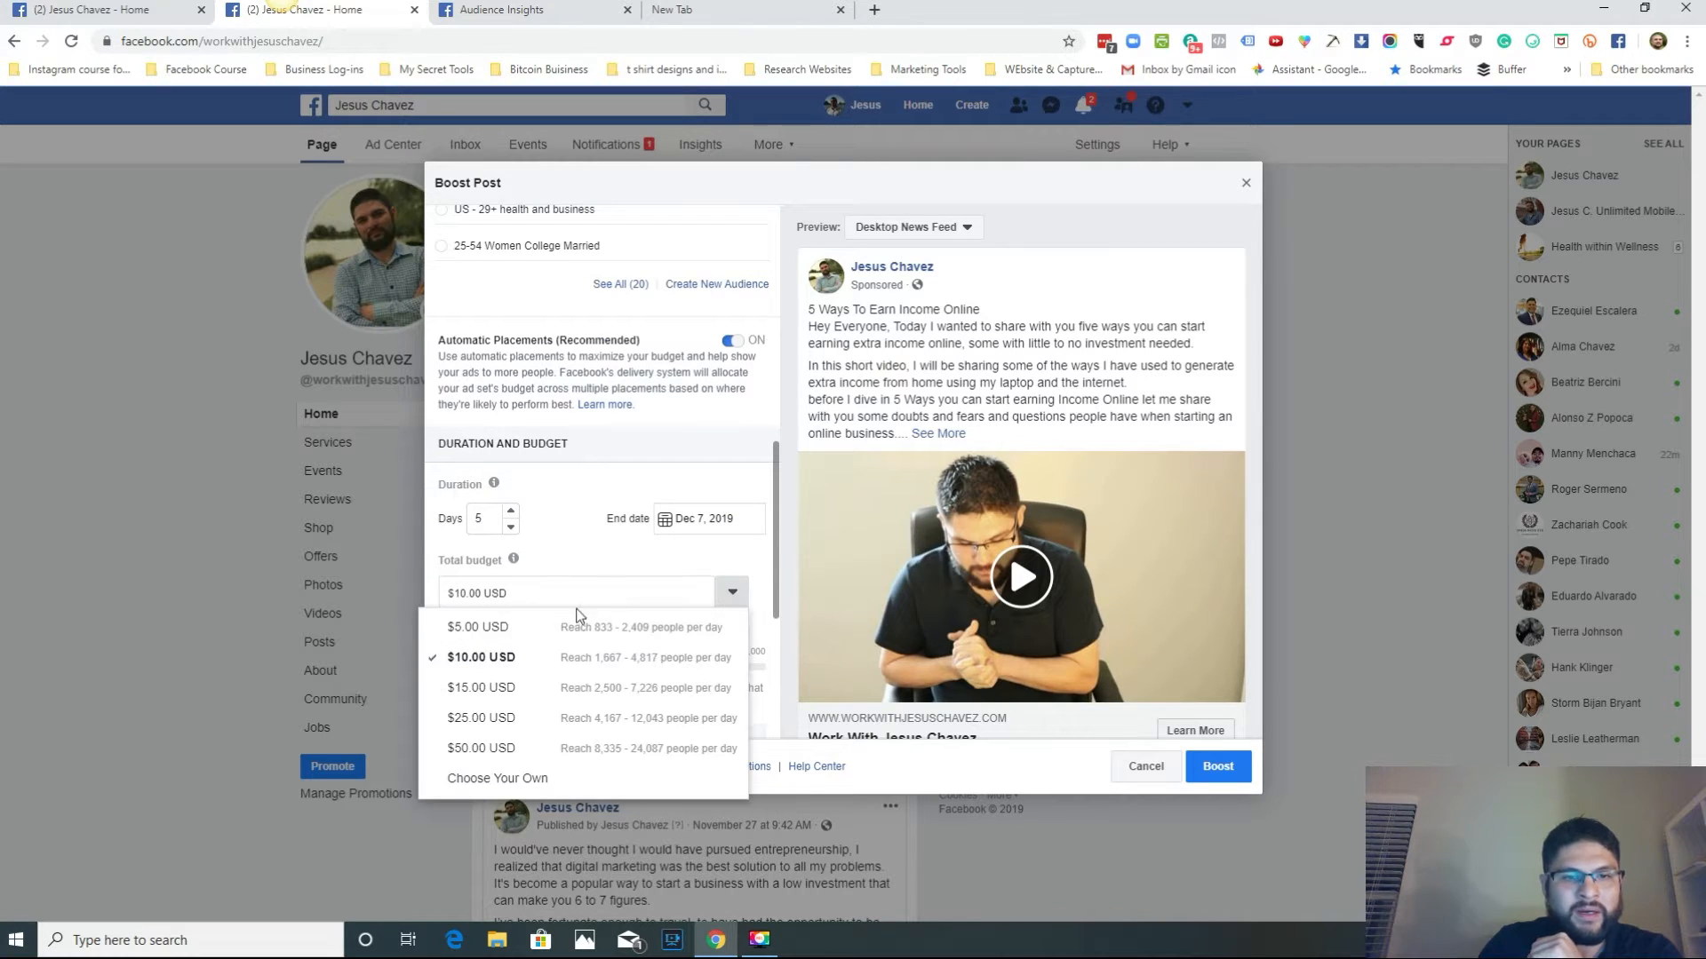
left_click(579, 623)
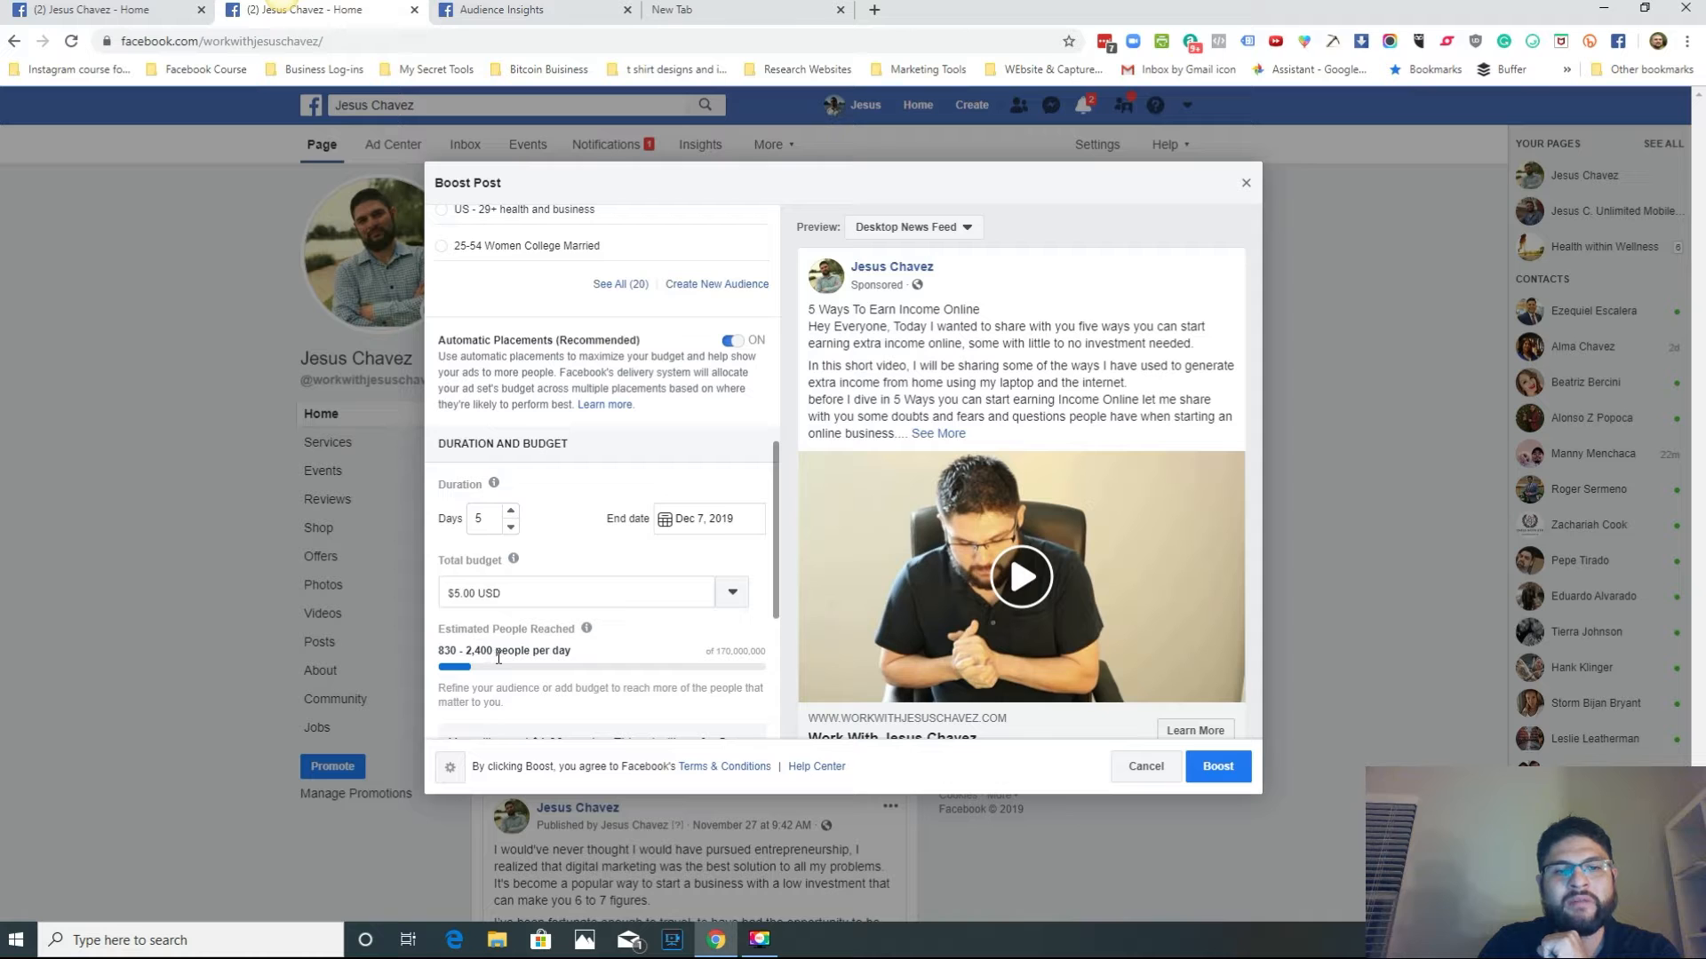
Step: Turn Facebook Pixel conversion tracking off and back on for the boost
scroll(626, 649, "down", 2)
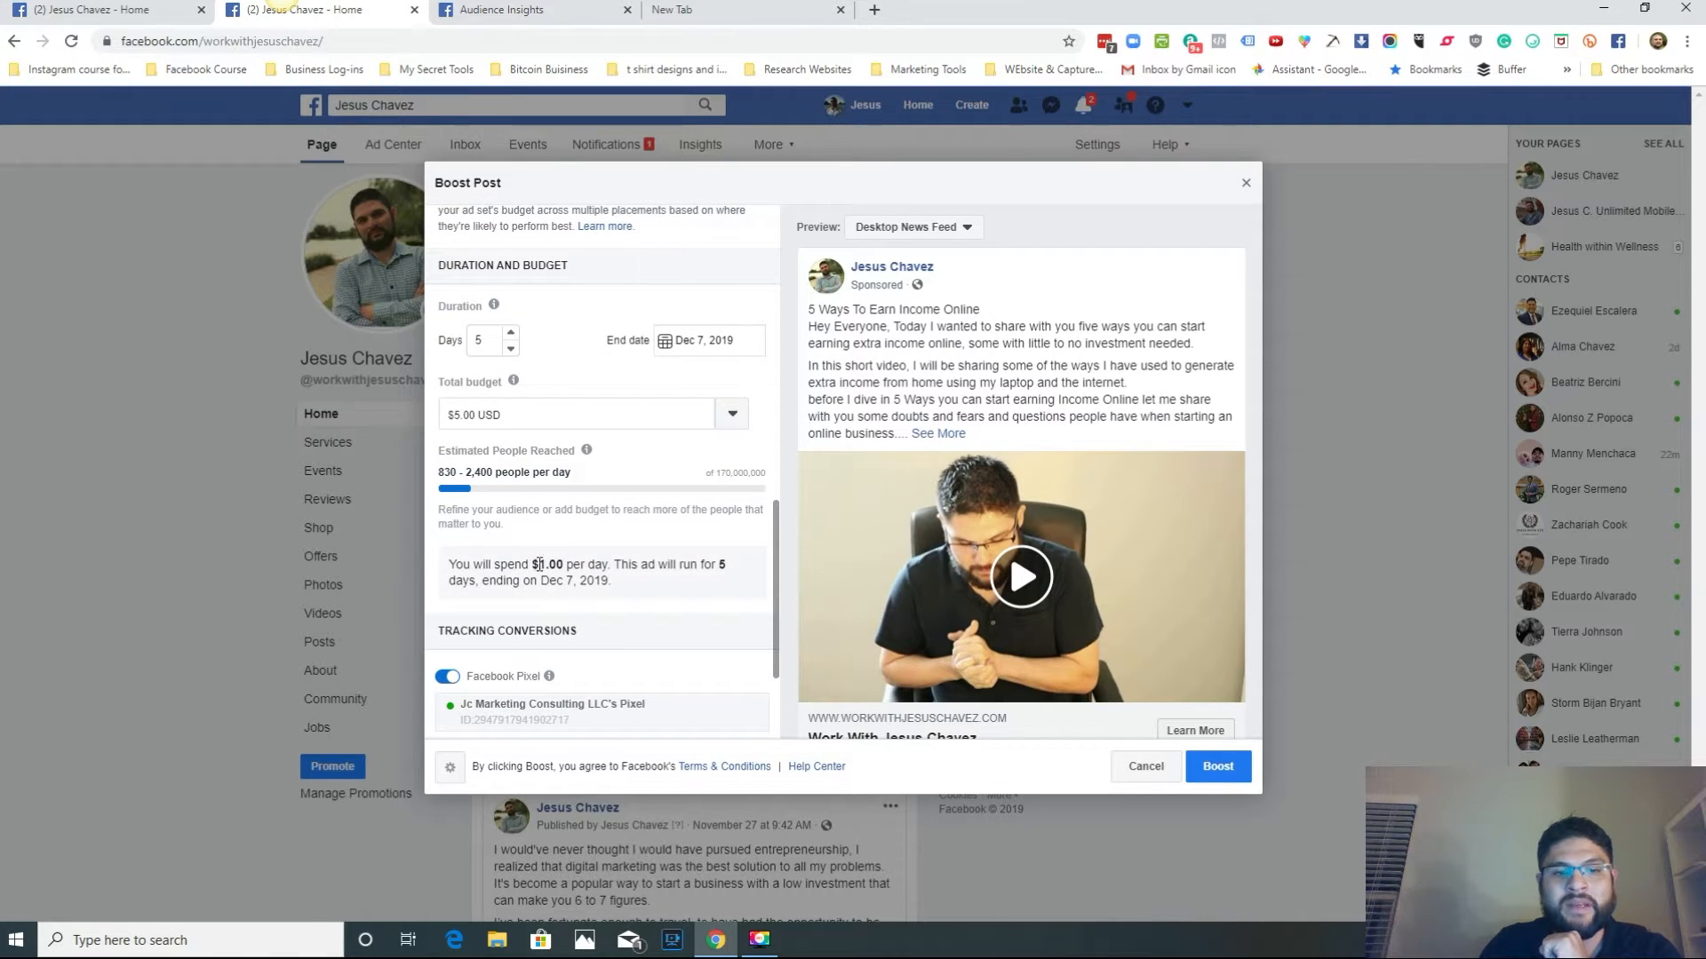
scroll(538, 565, "down", 1)
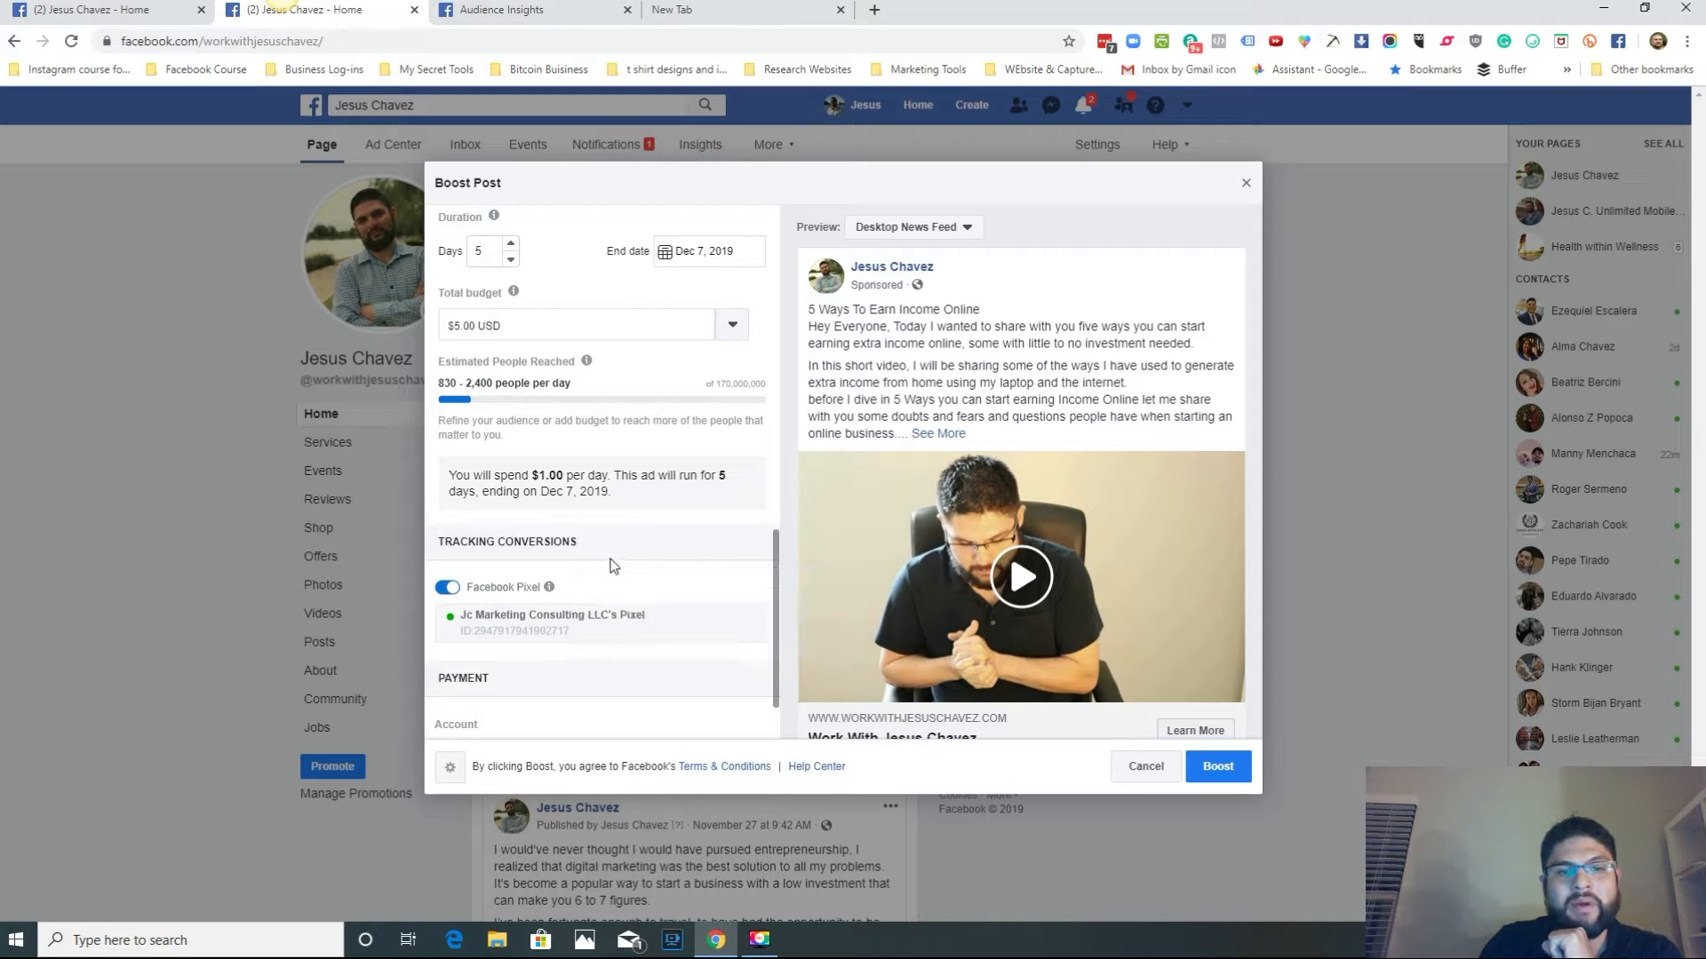
mouse_move(532, 590)
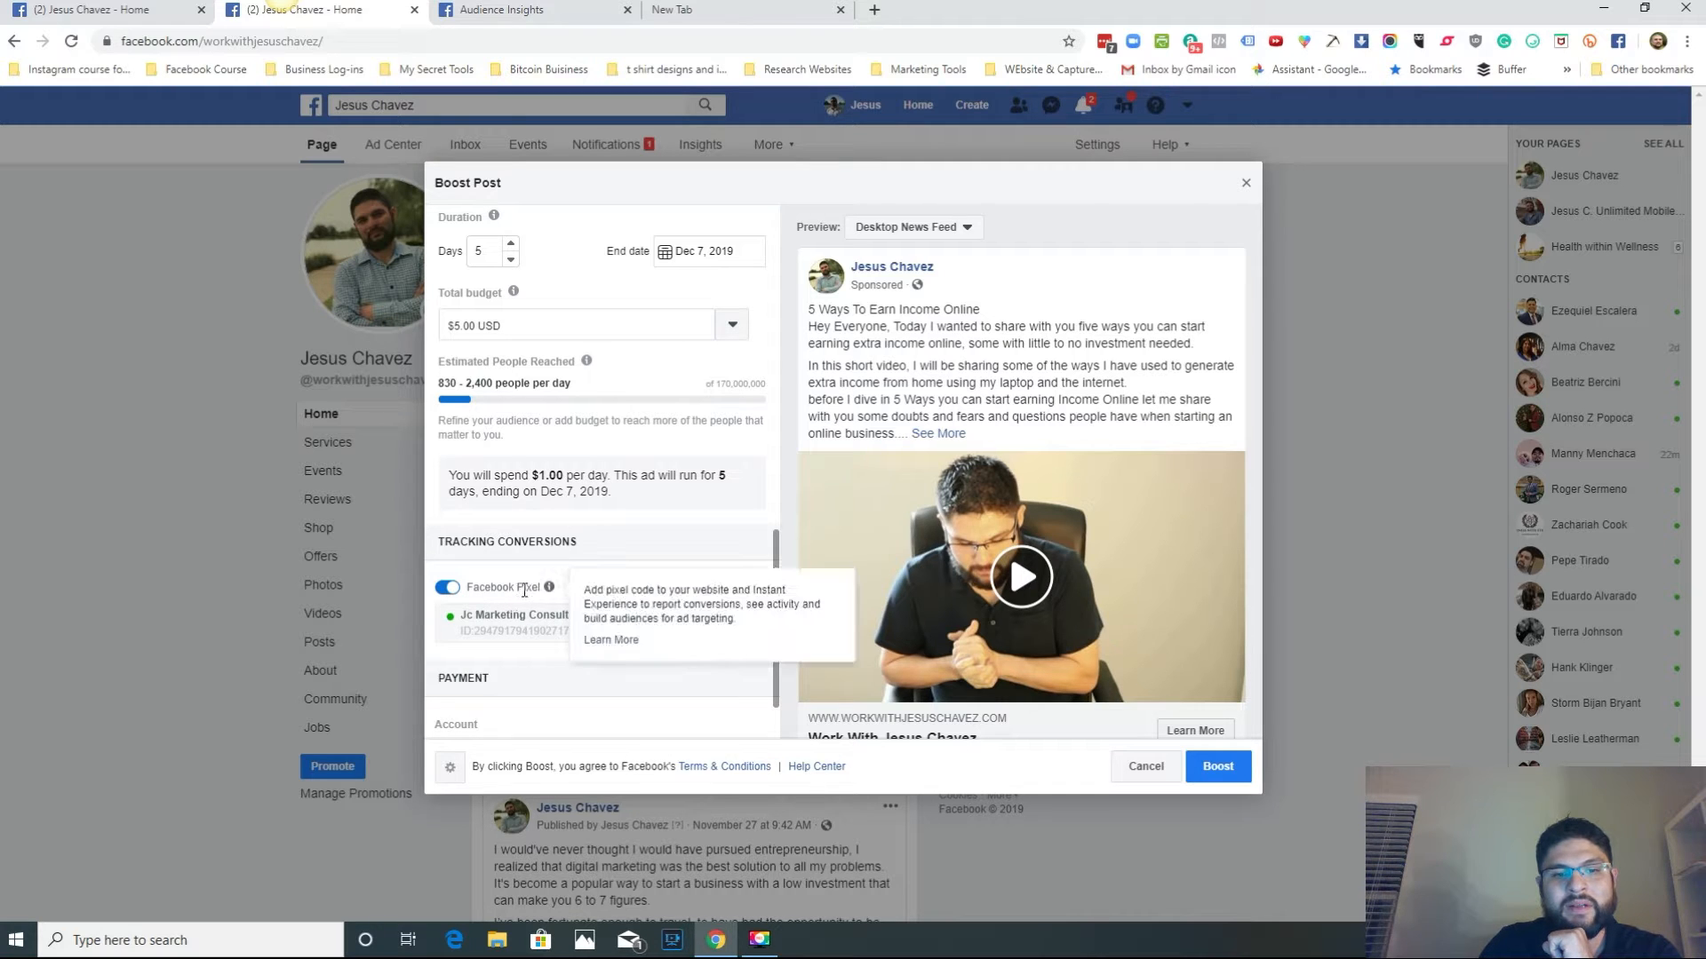
left_click(449, 590)
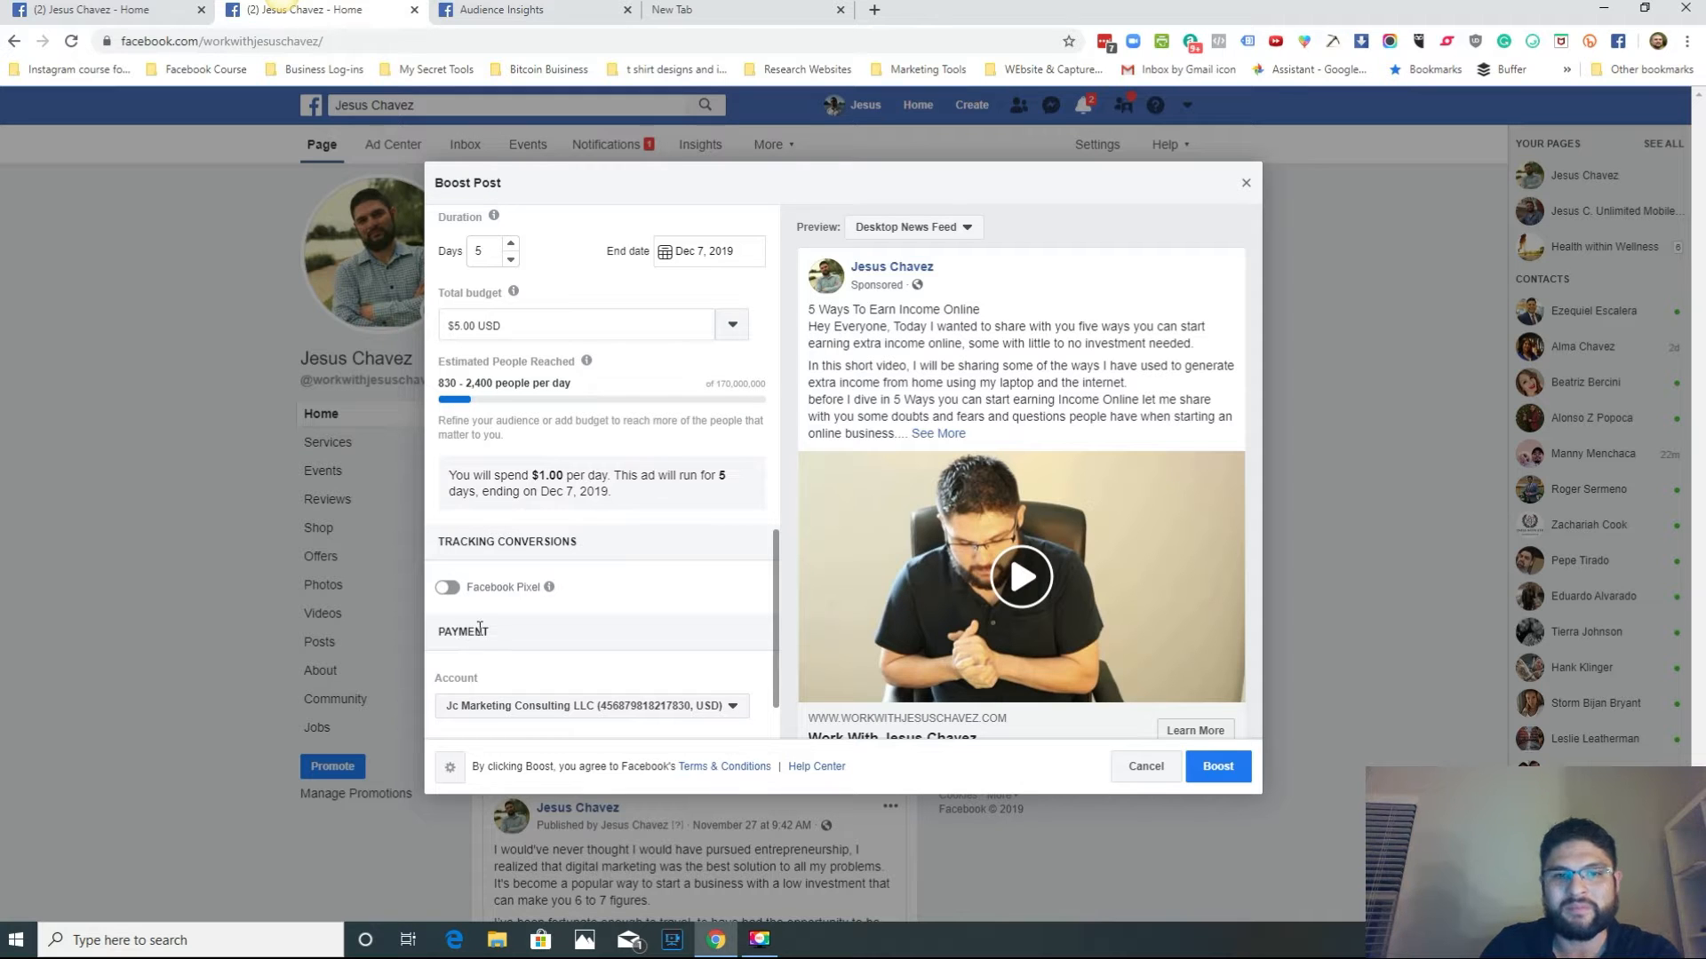
mouse_move(550, 590)
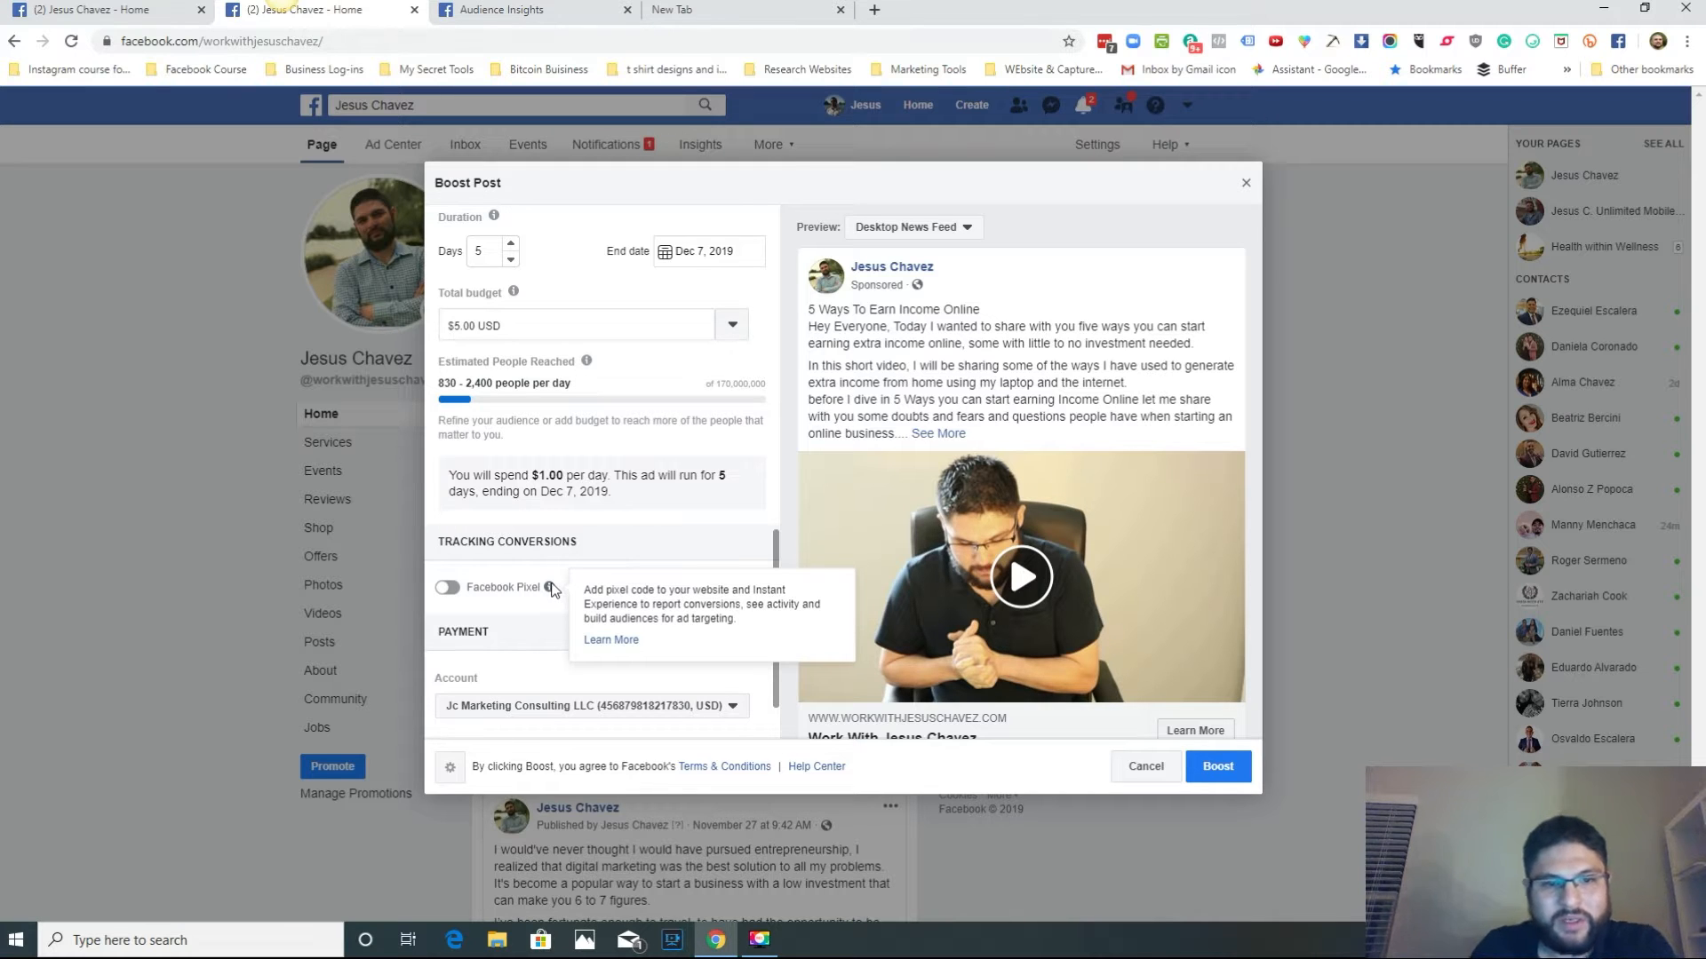
left_click(451, 590)
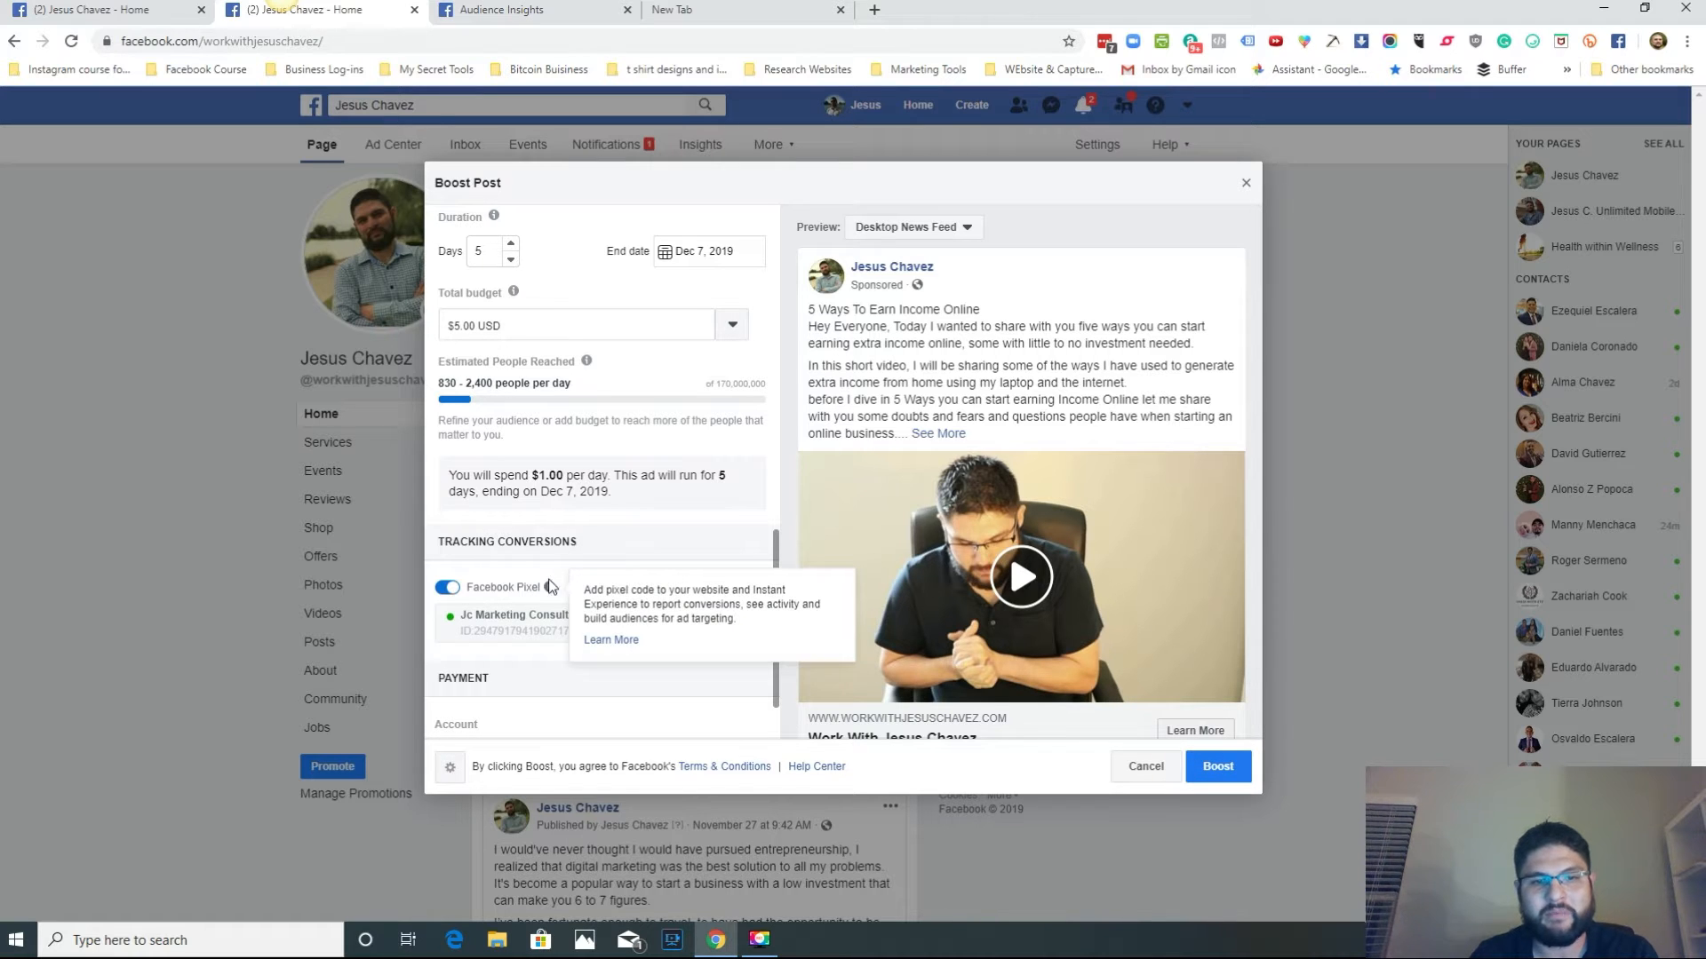
Step: Review the boost's payment settings and cancel the ad without saving a draft
scroll(799, 508, "down", 1)
scroll(721, 487, "down", 1)
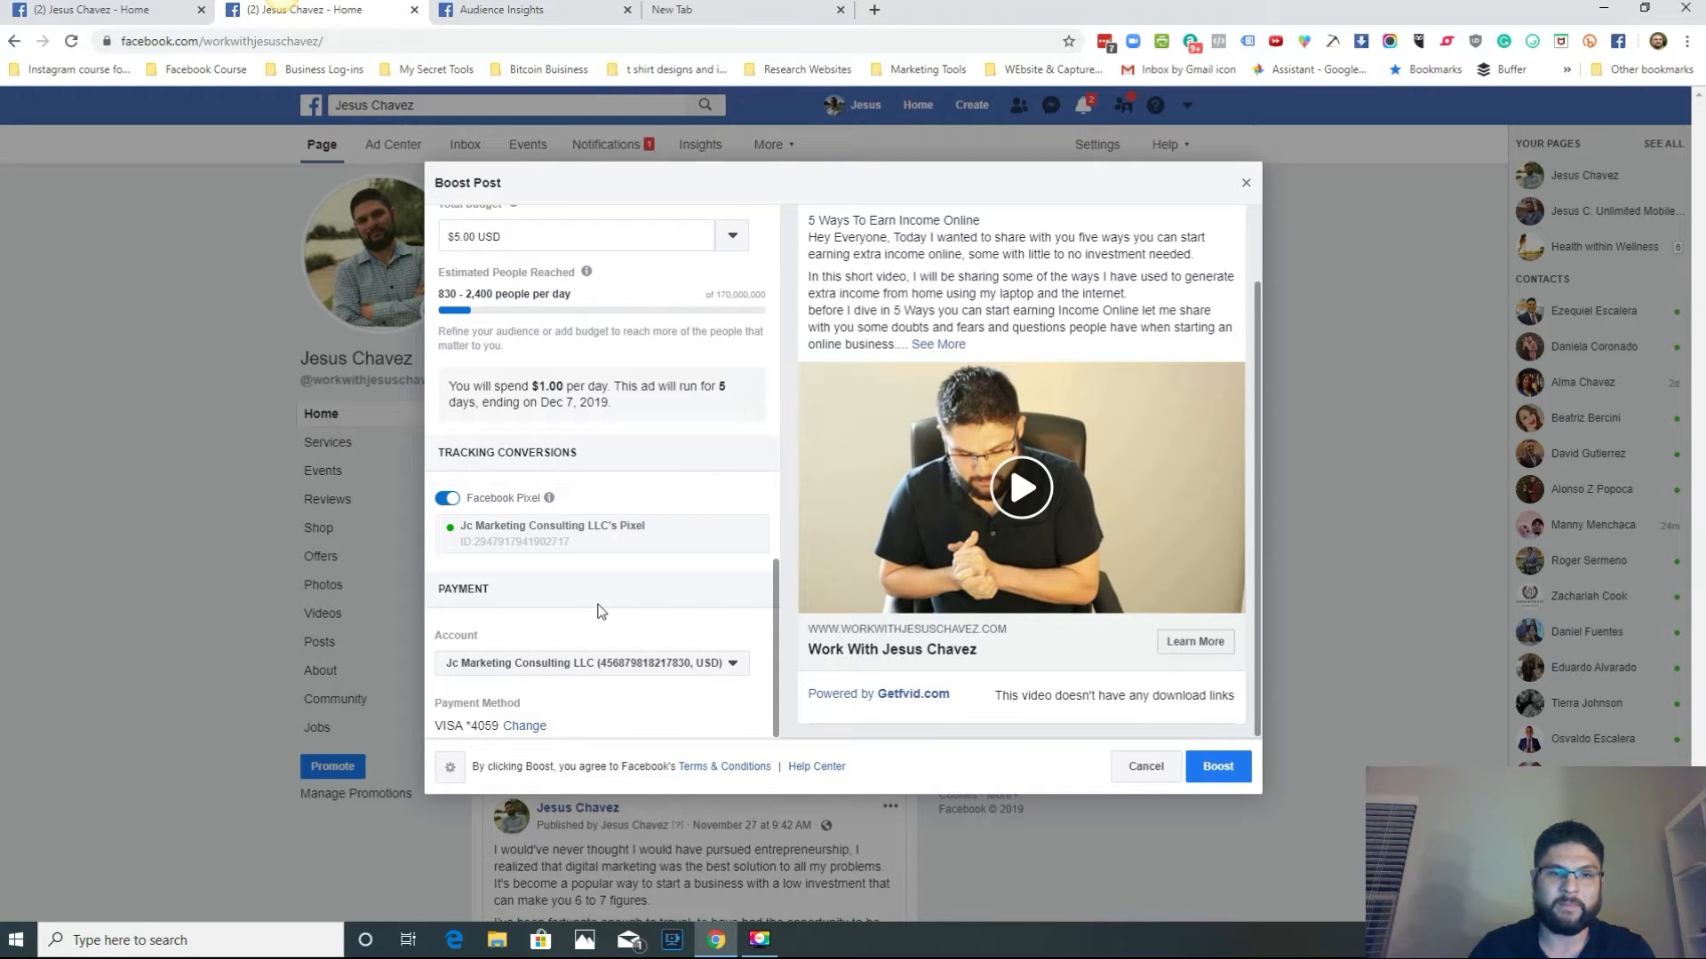
scroll(504, 625, "up", 1)
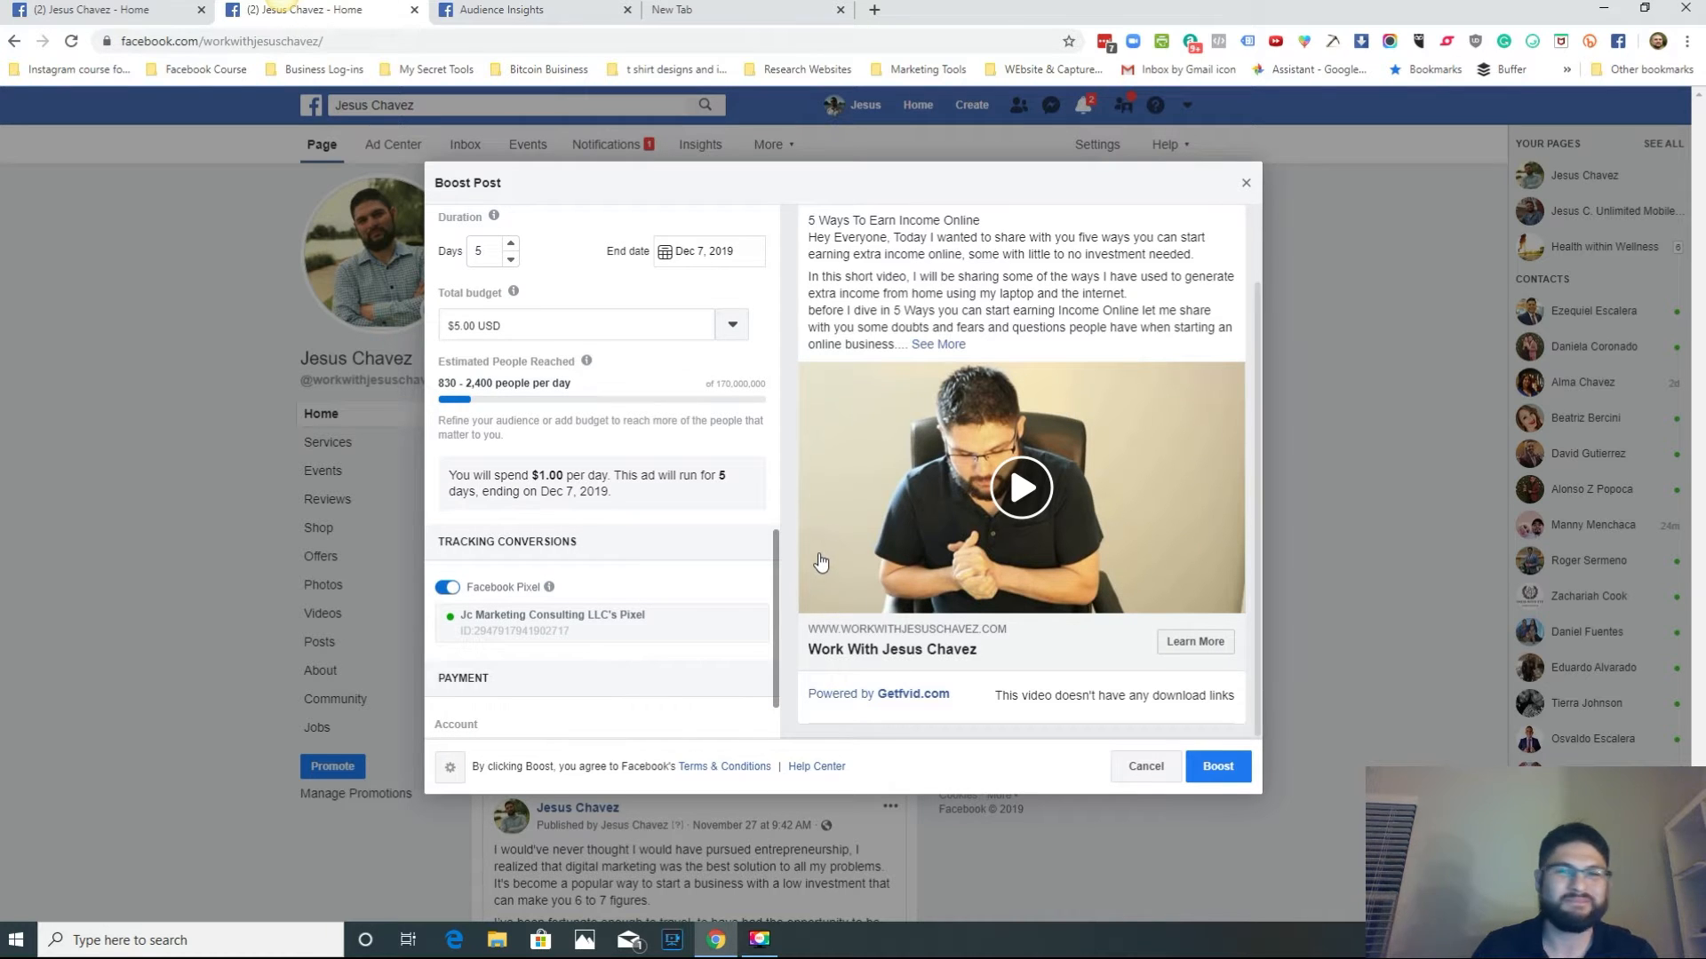
left_click(1246, 187)
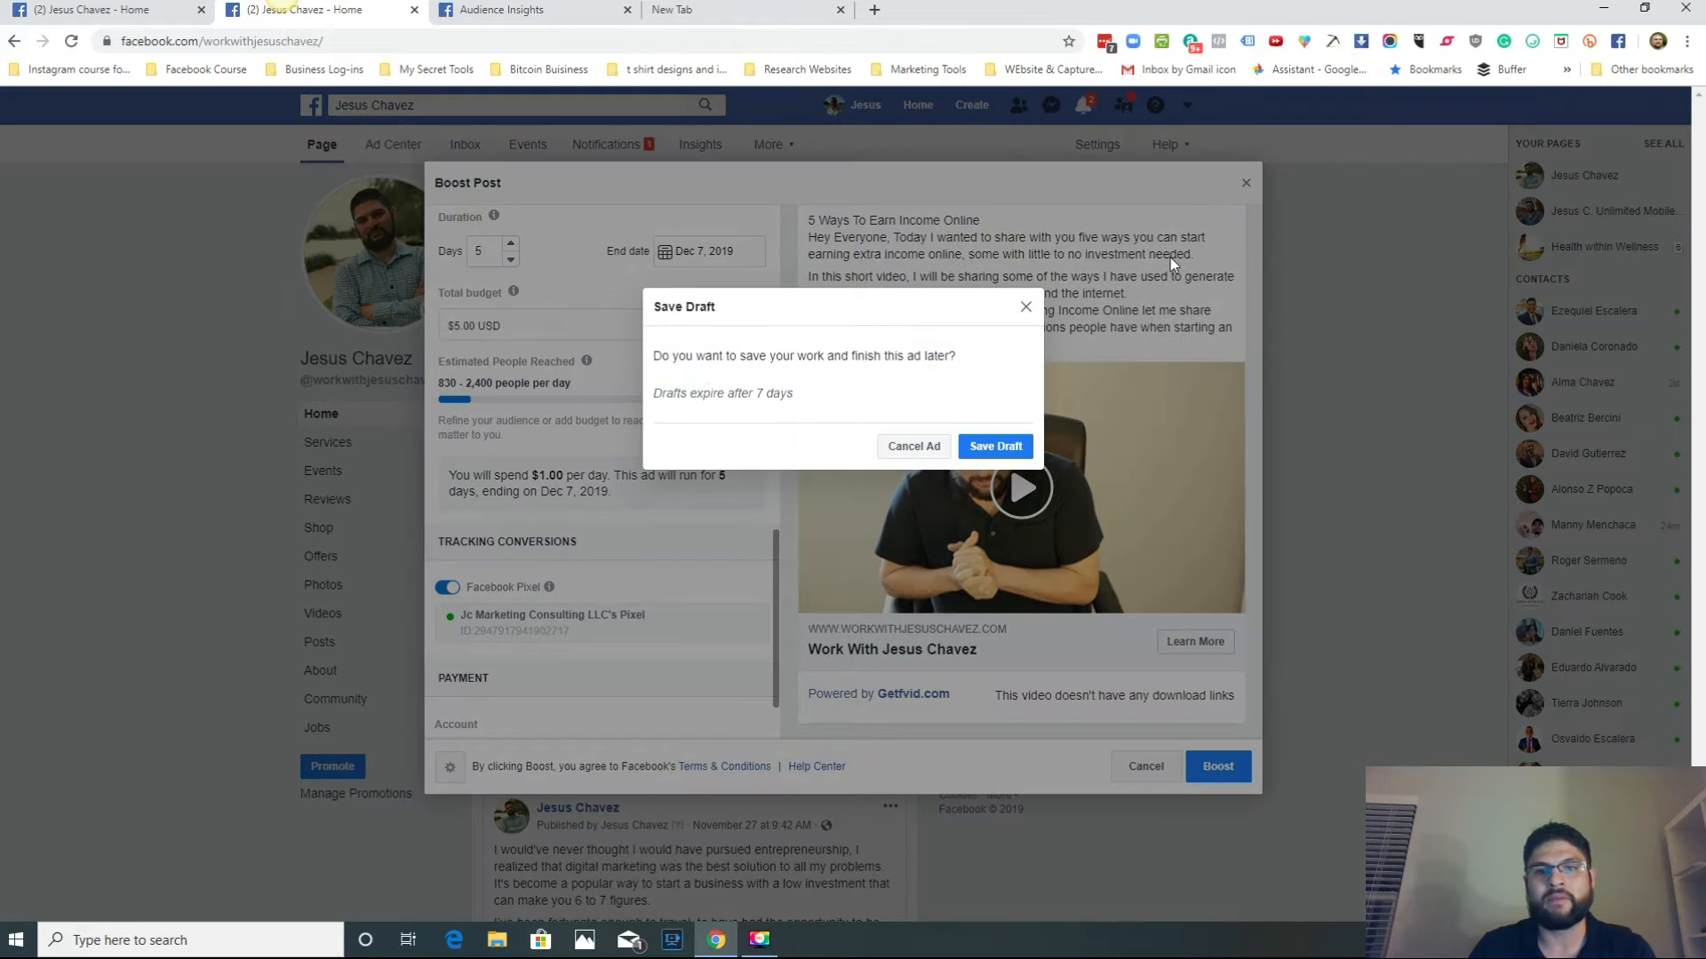
left_click(915, 447)
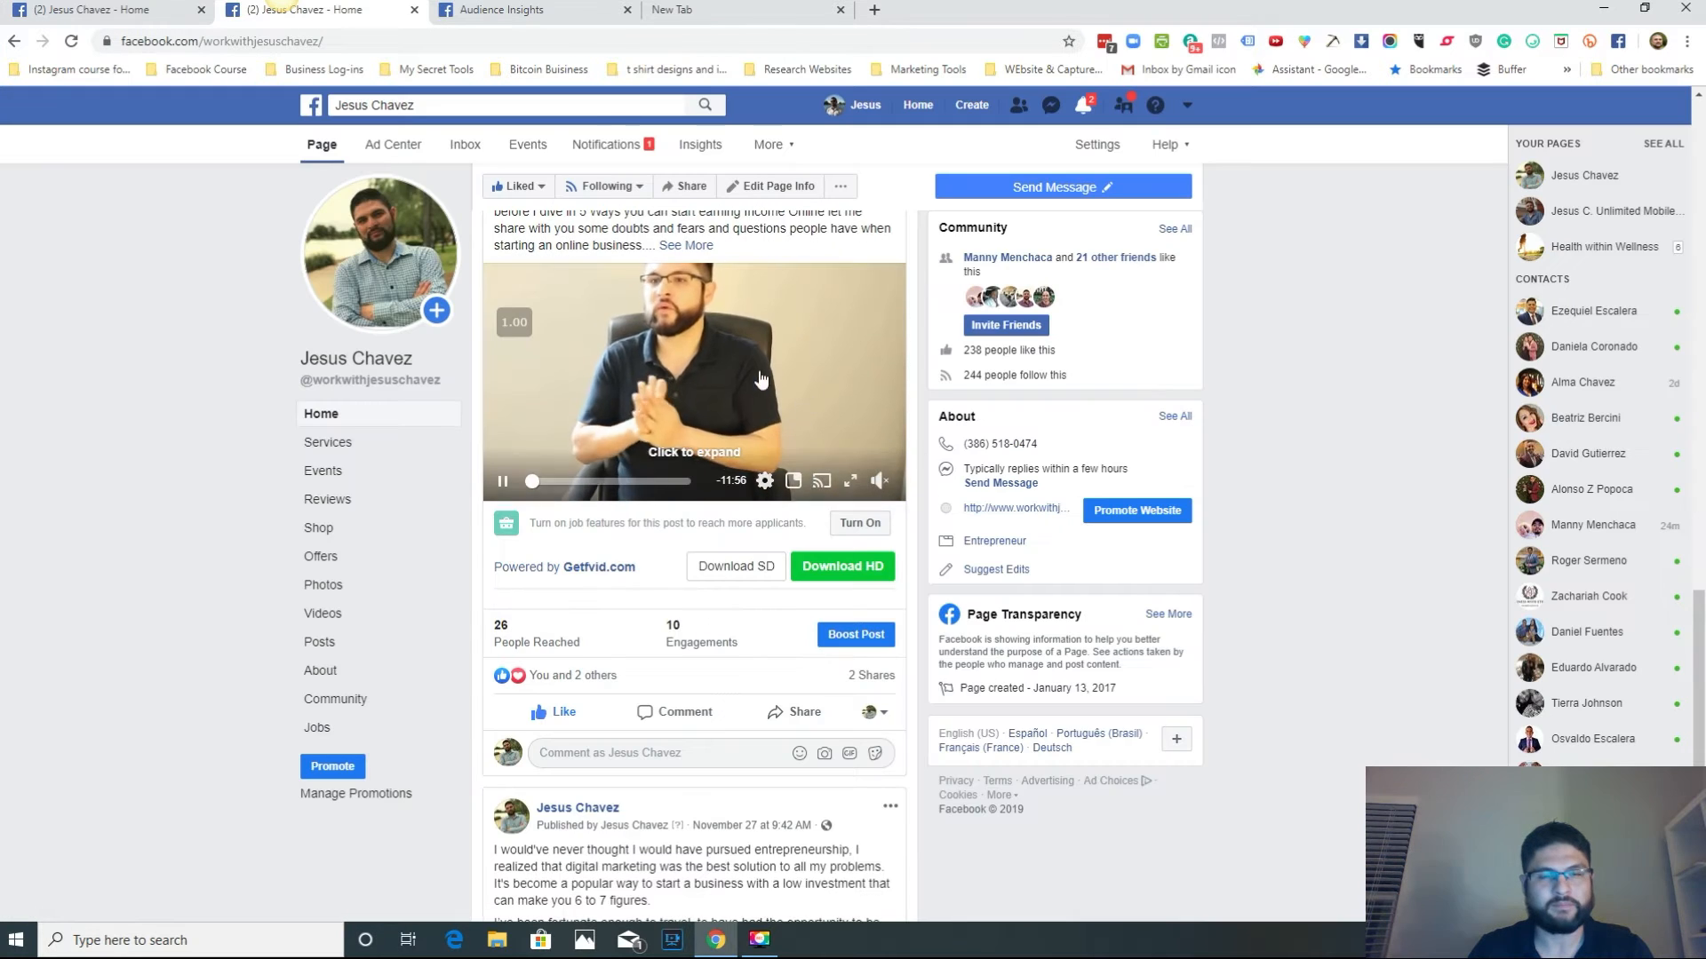
Step: Reopen the video post's boost settings to review the audience options, and switch to the Audience Insights page
left_click(569, 12)
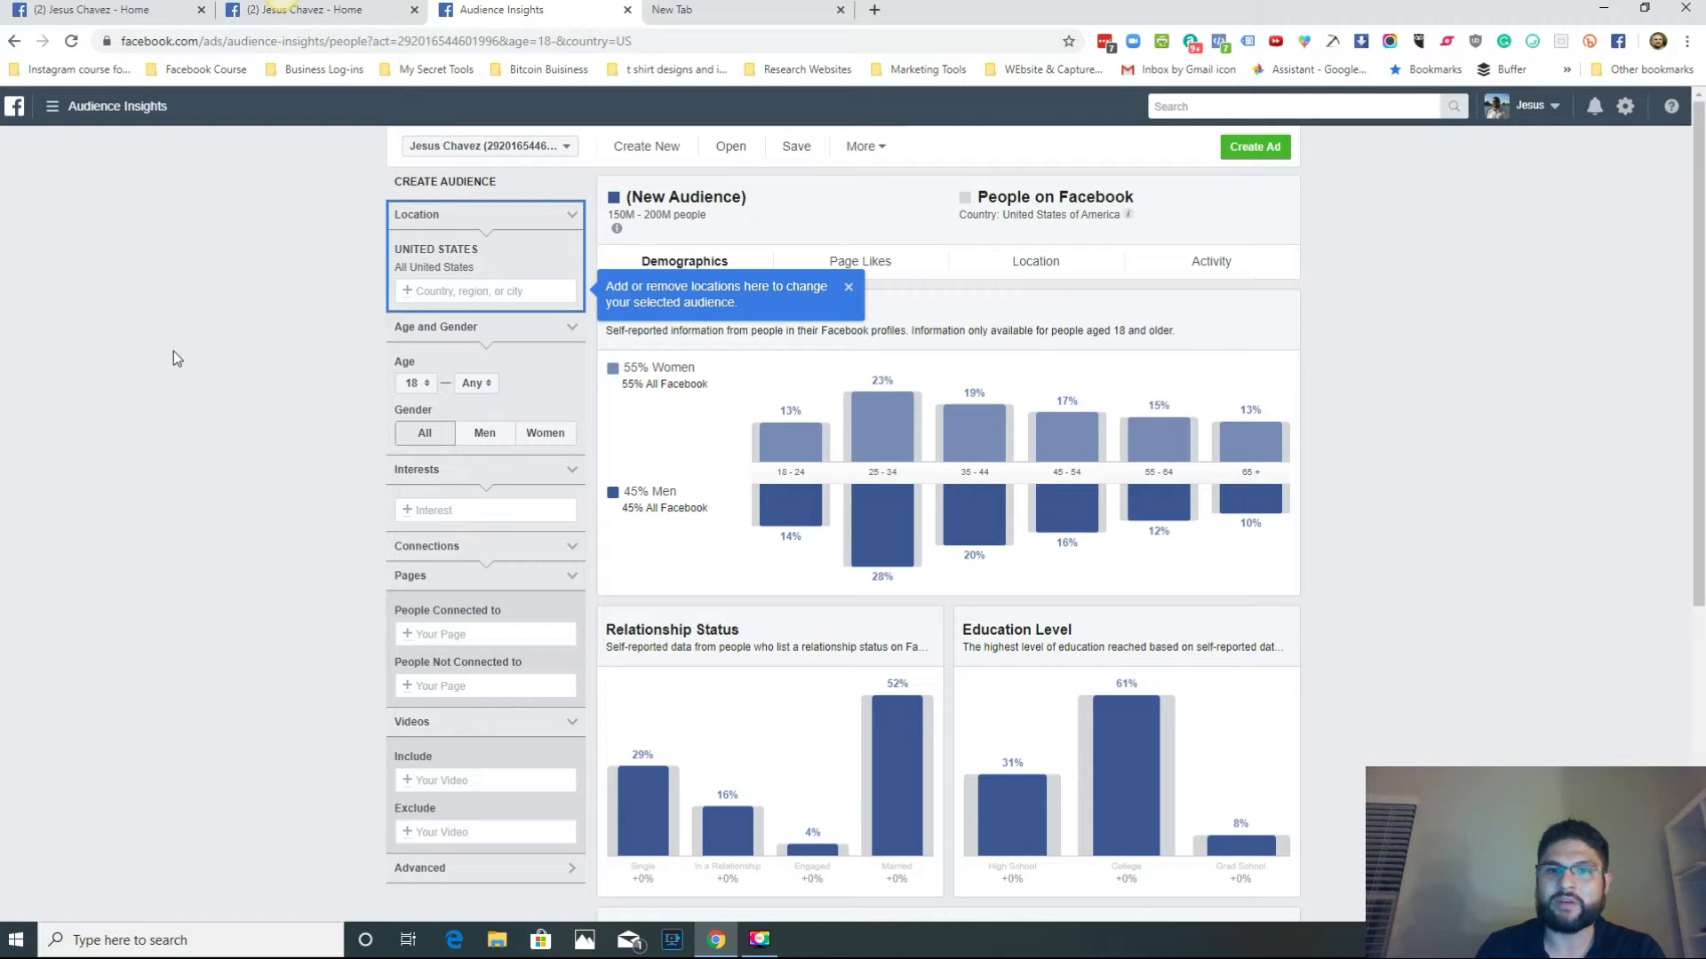
left_click(349, 11)
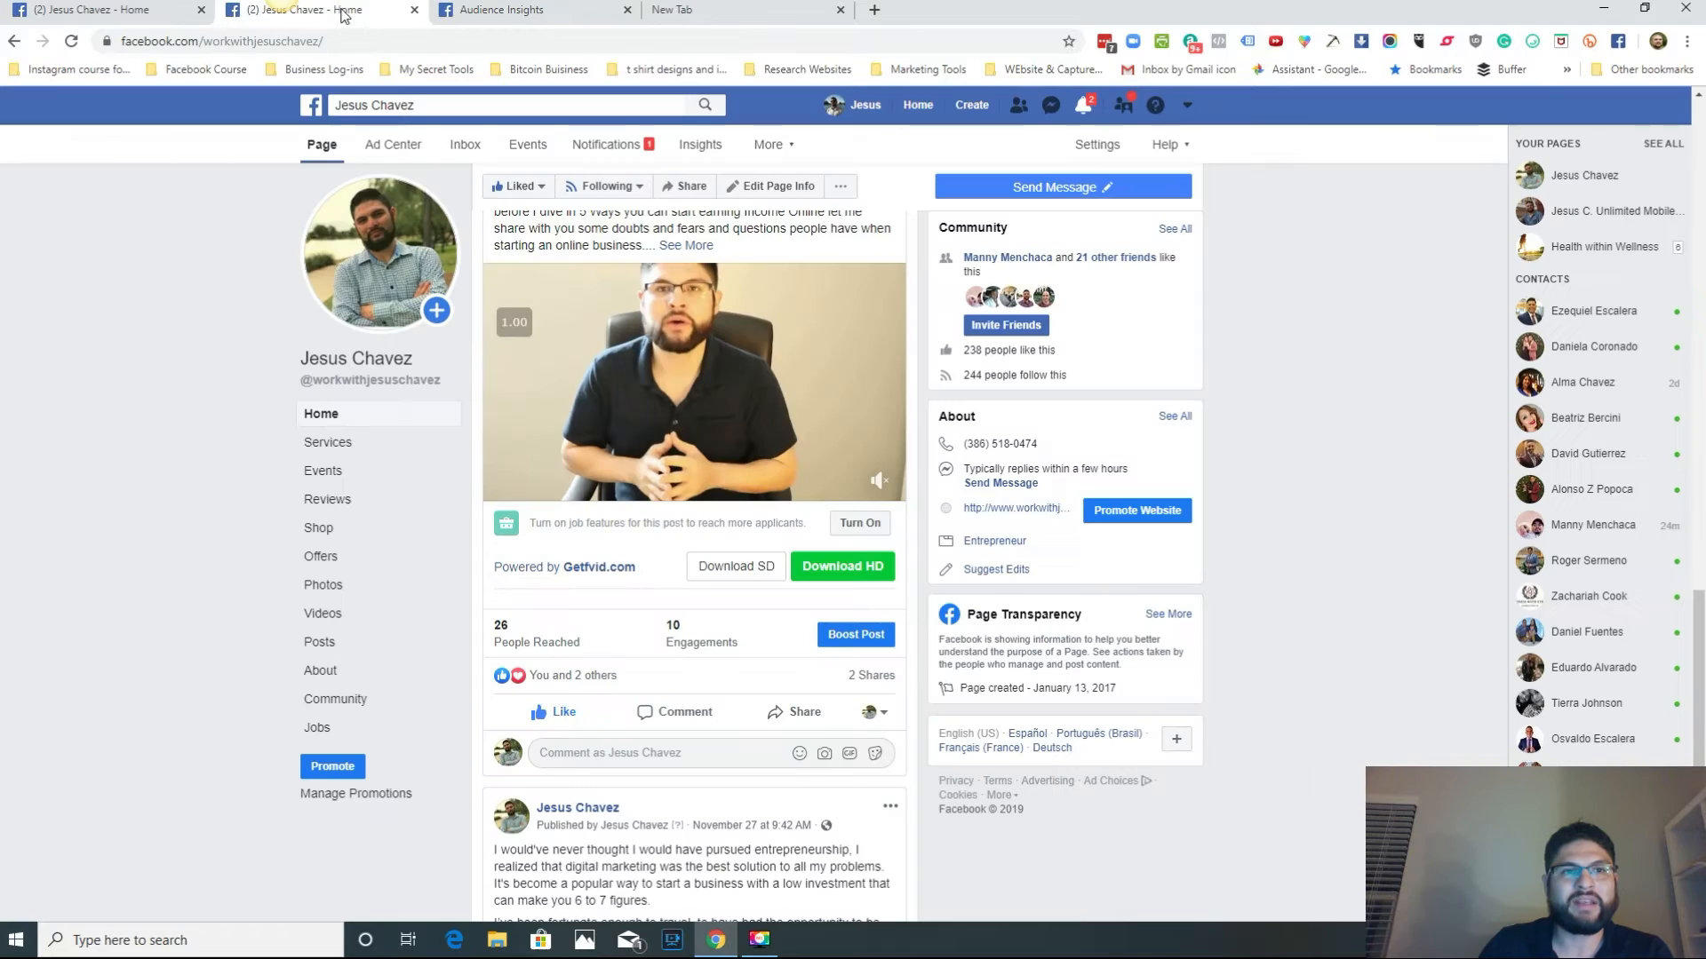
left_click(855, 636)
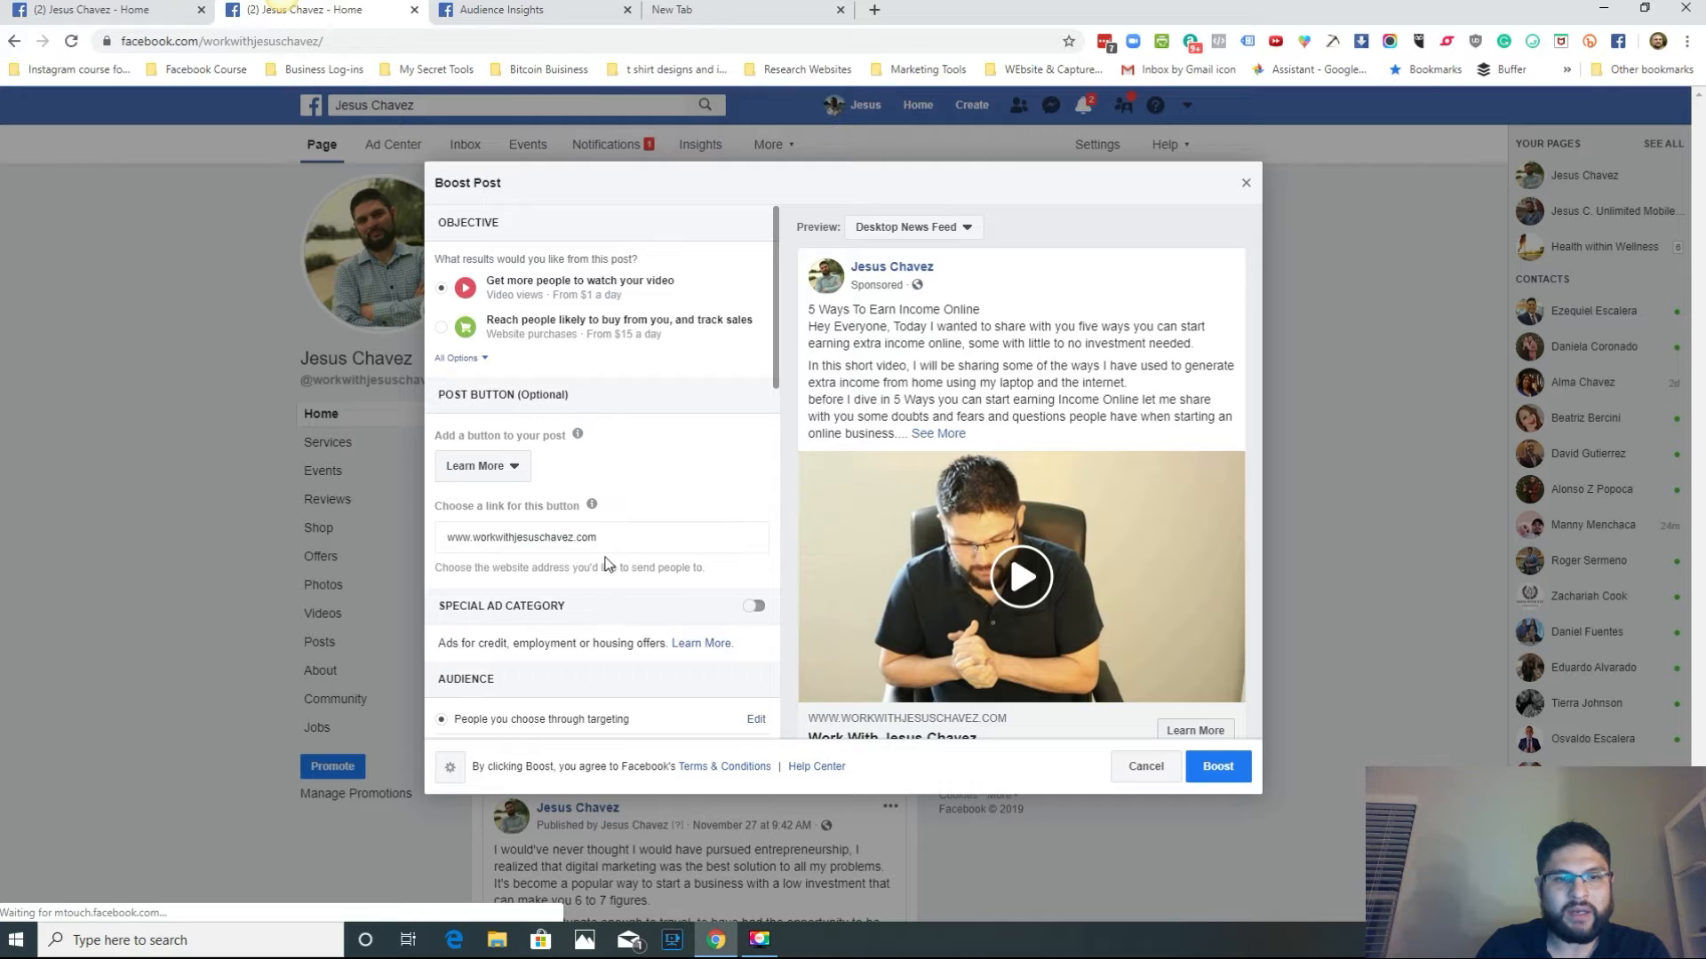
scroll(639, 560, "down", 2)
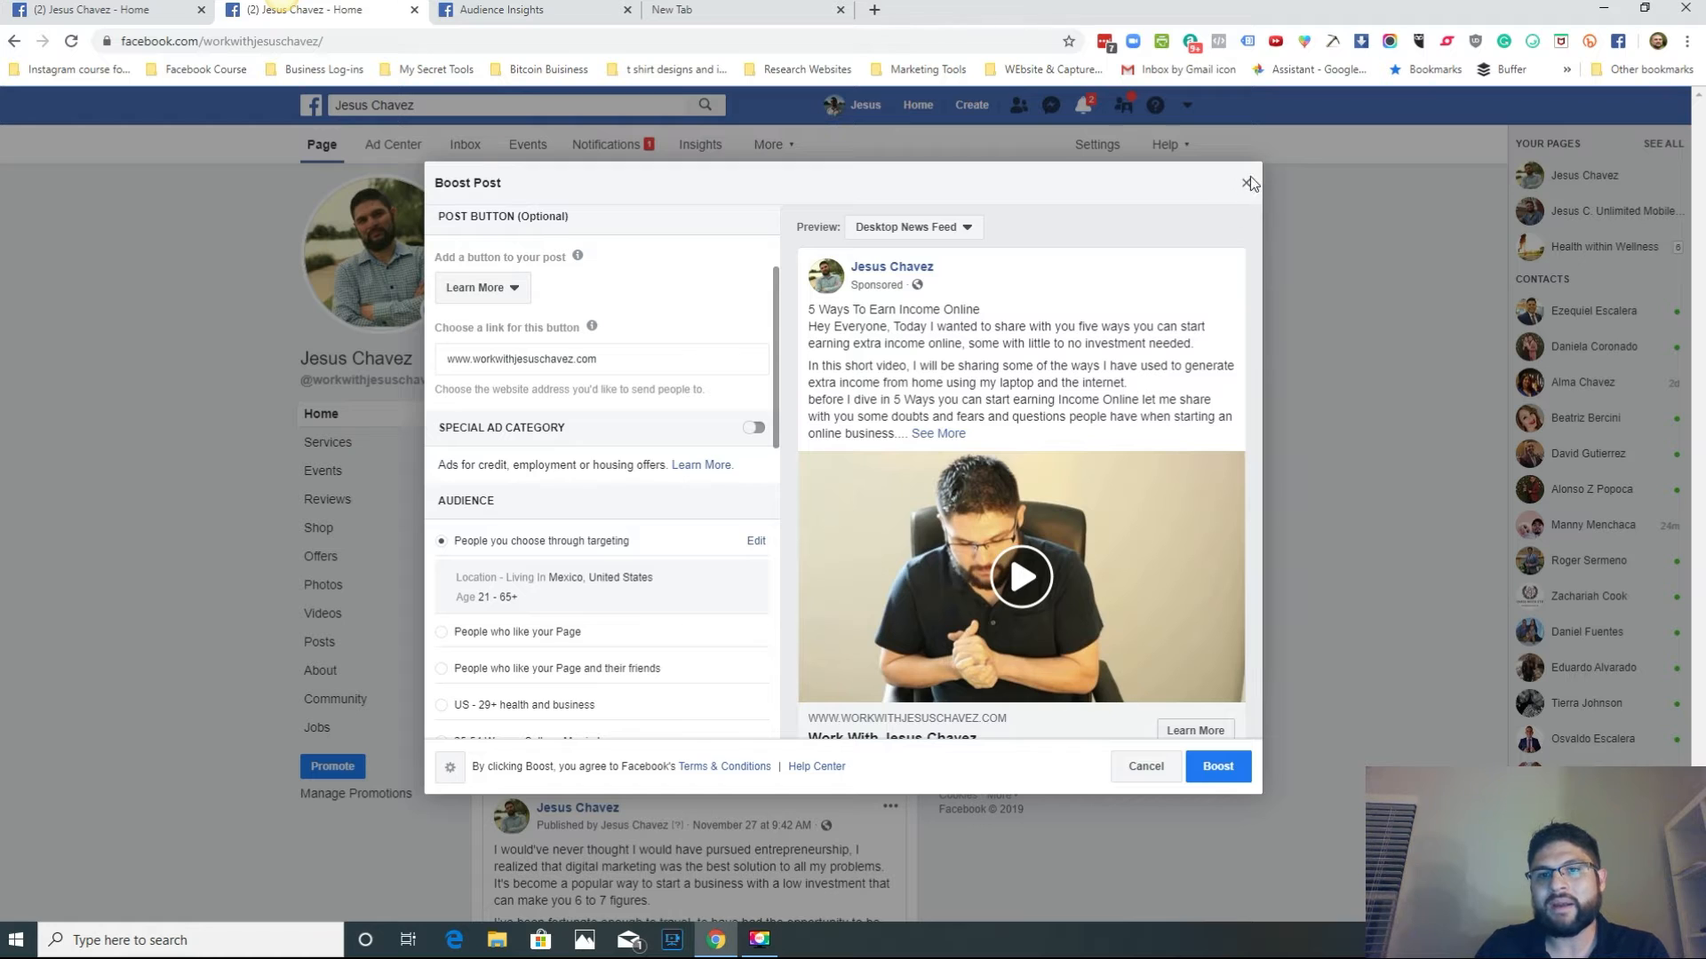
left_click(524, 9)
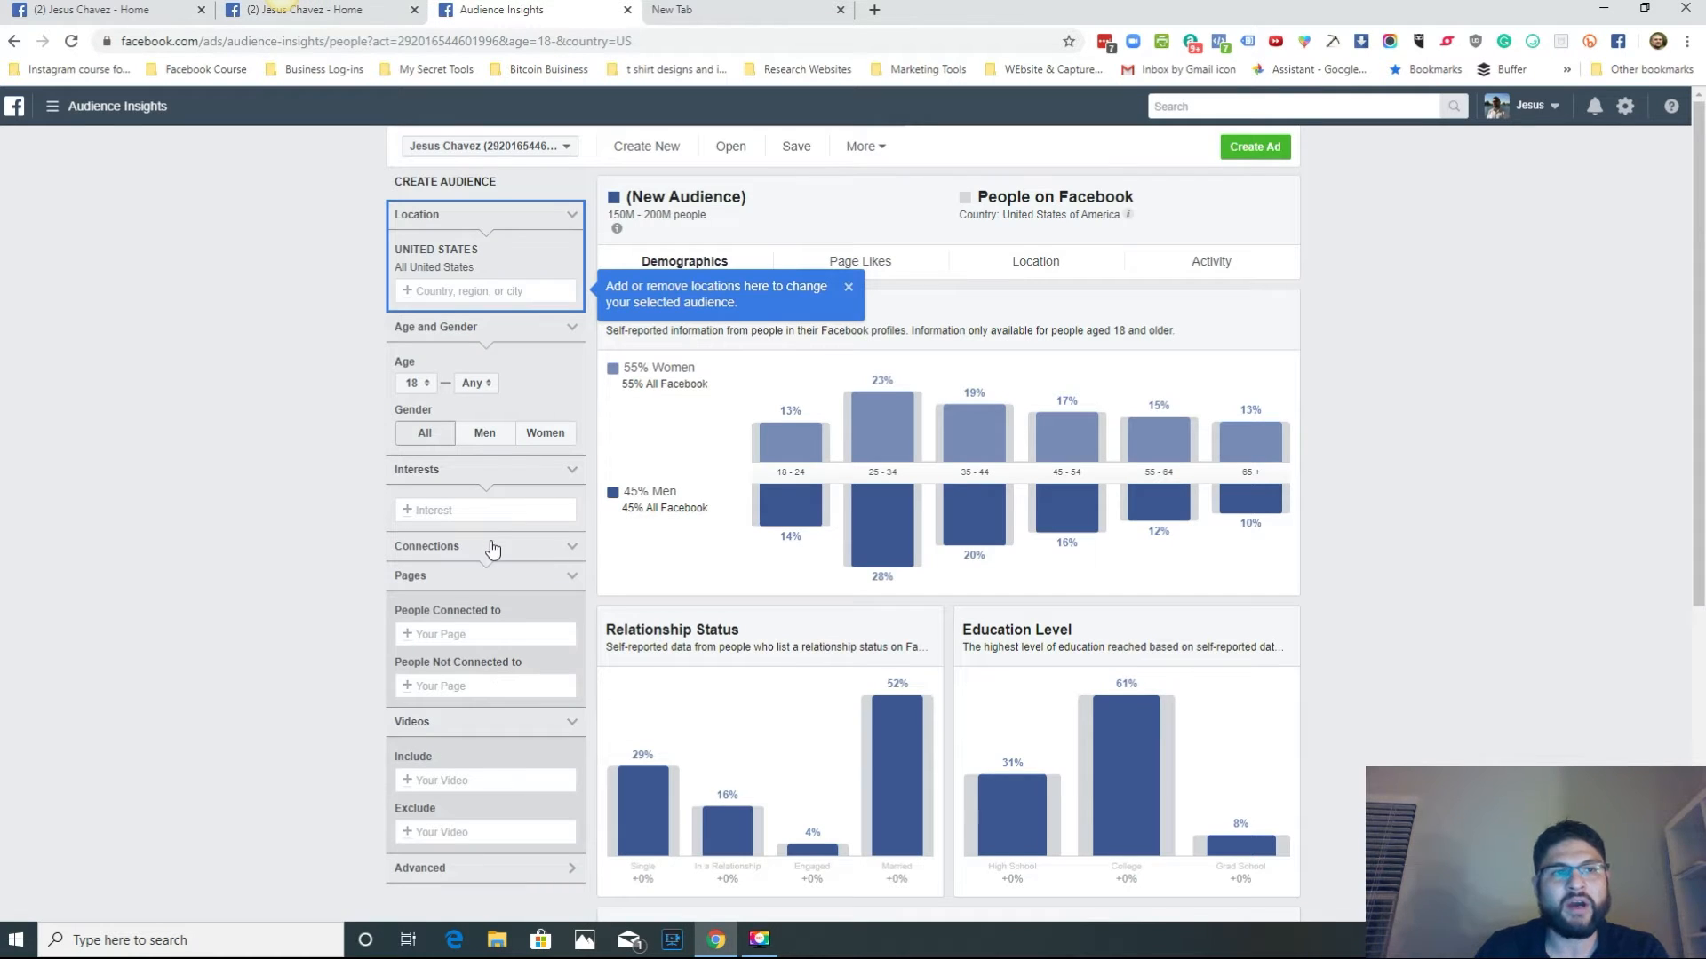
mouse_move(799, 422)
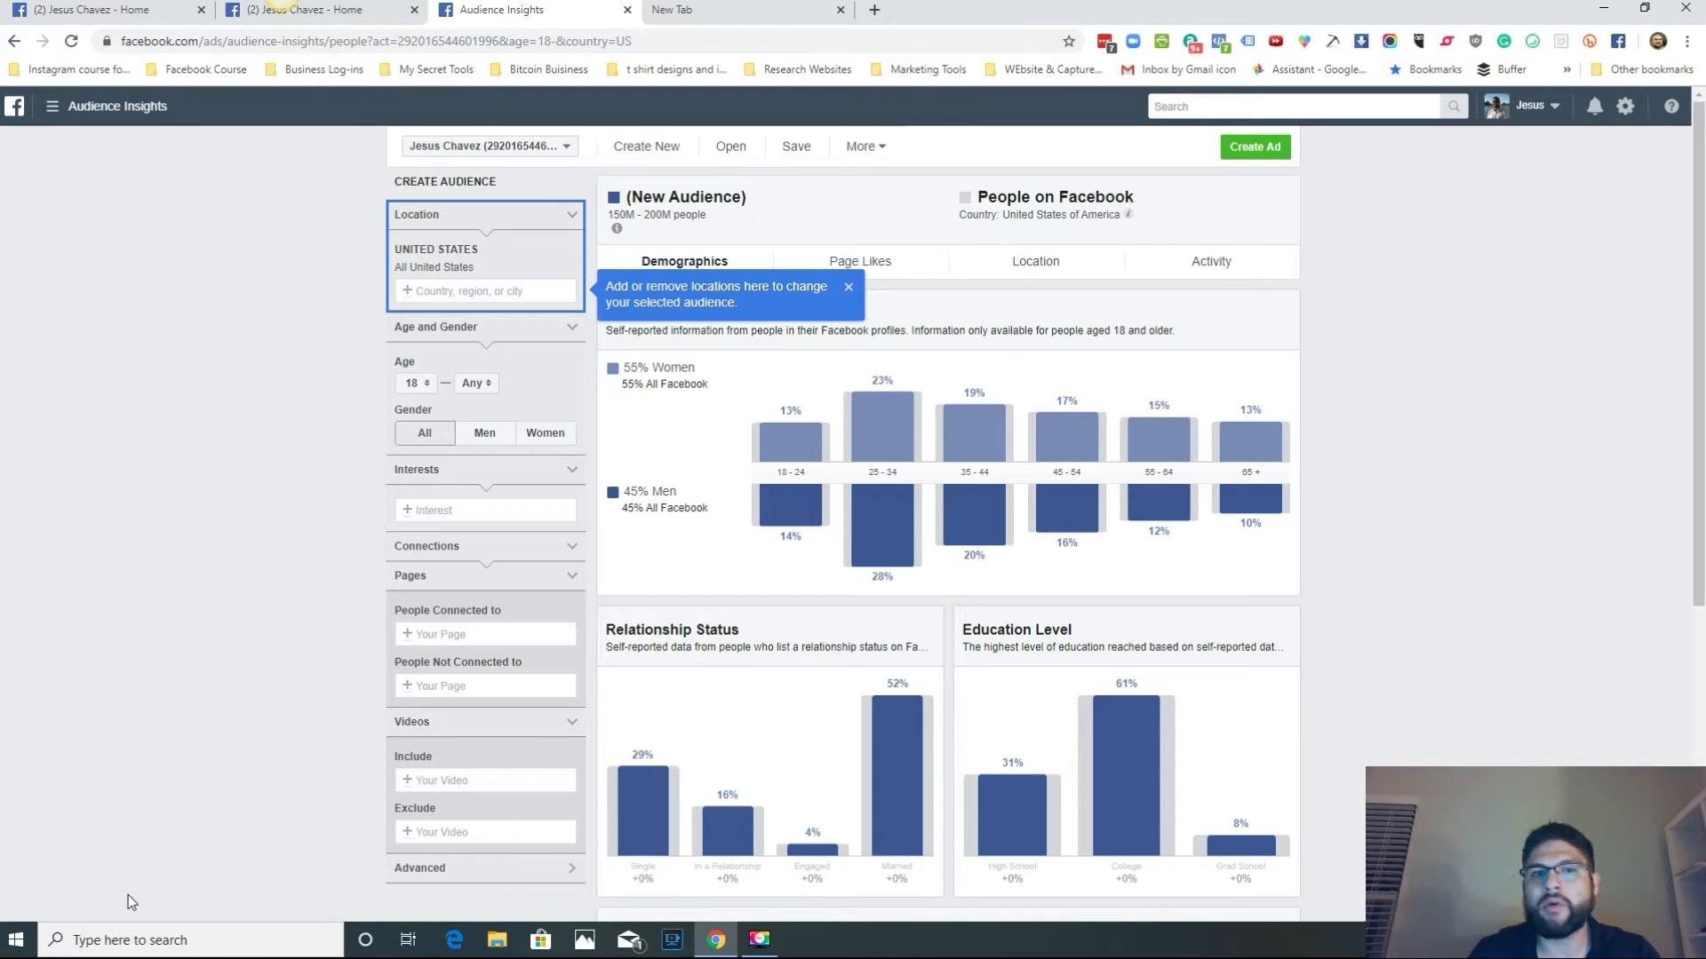
Step: Add the interest PITBULL DOGS to the new United States audience and dismiss the location tip
left_click(466, 511)
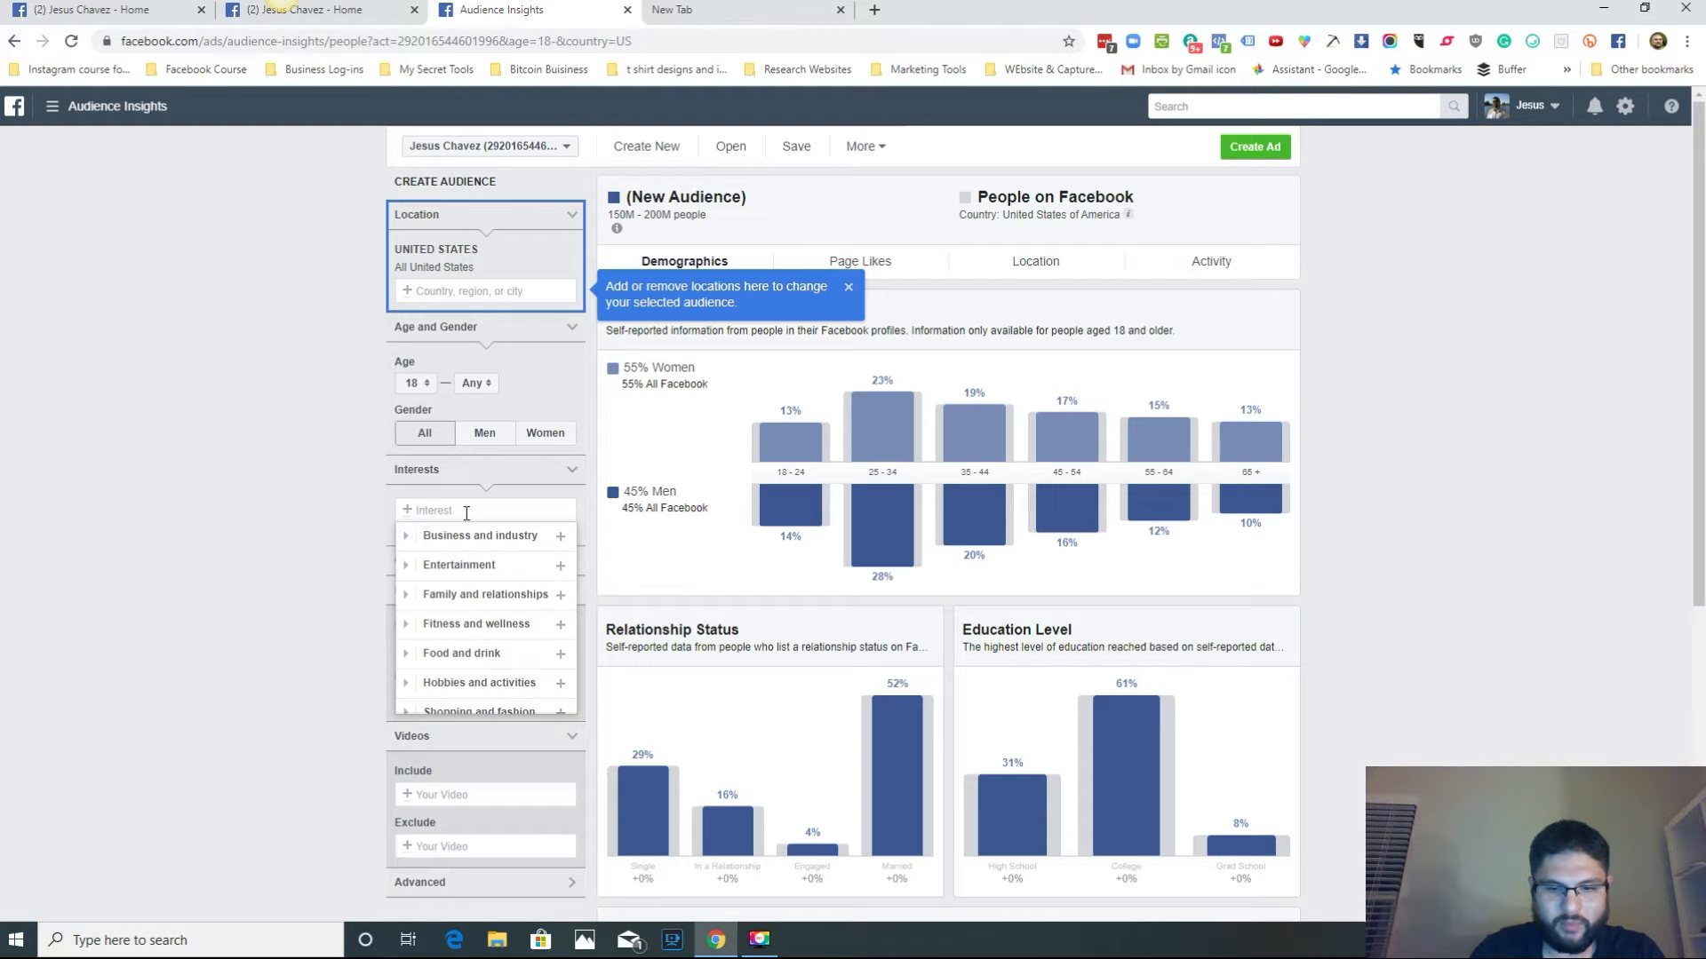
type("Pitbull")
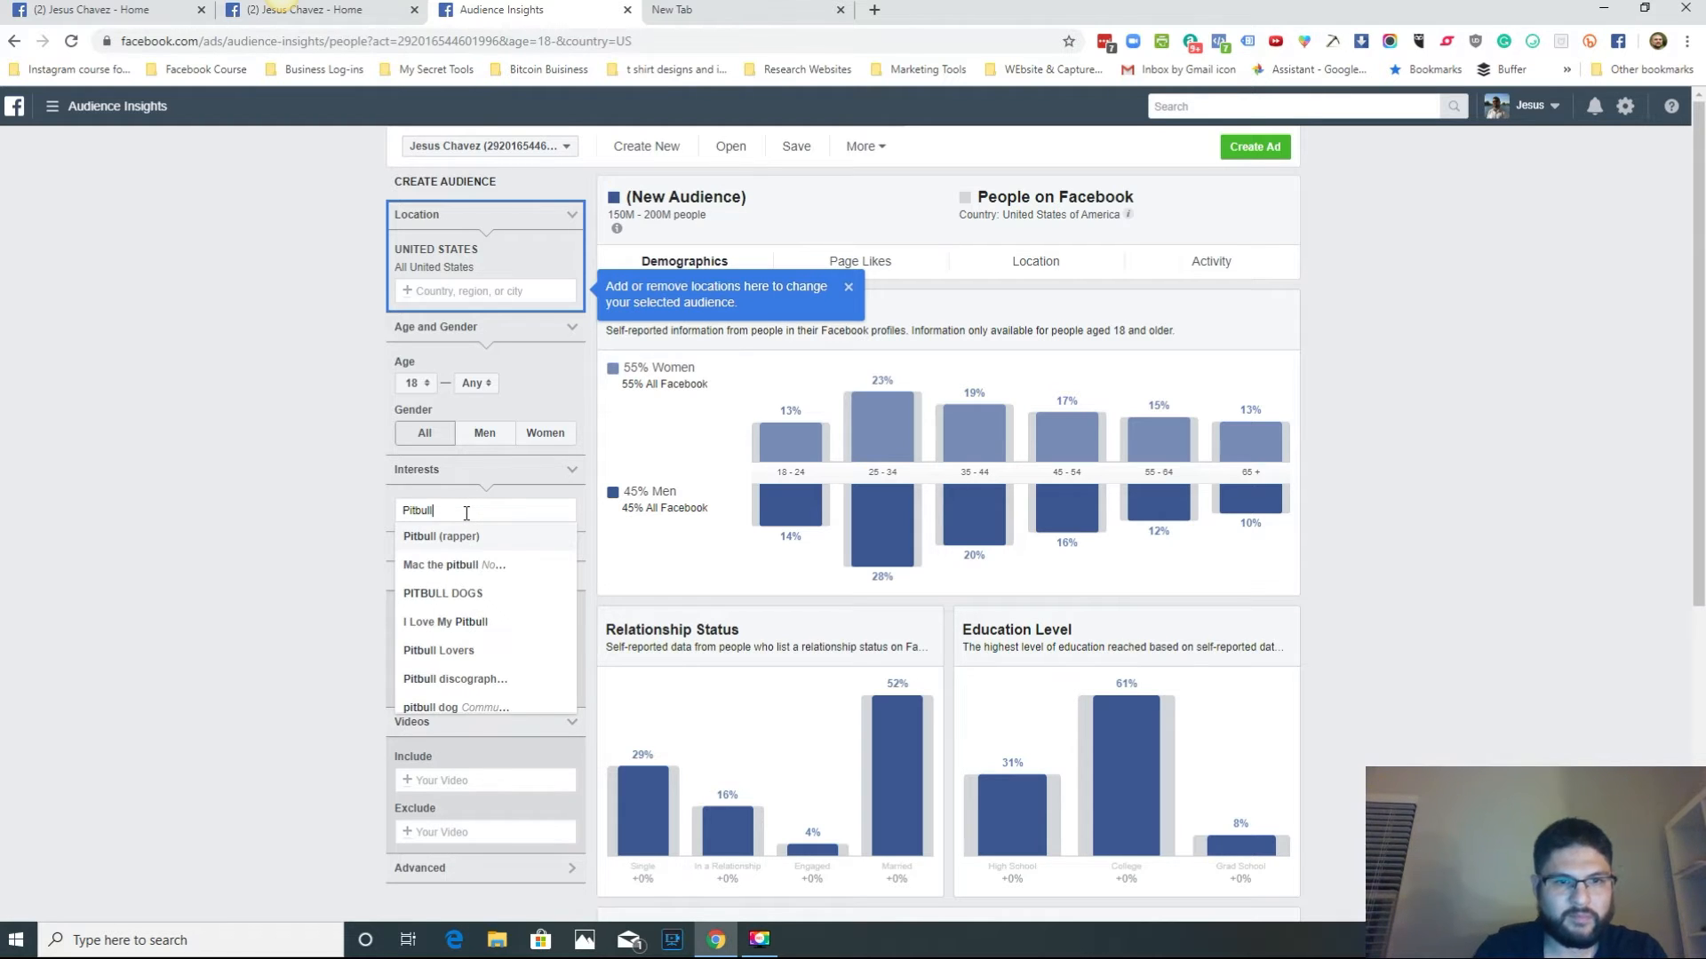
left_click(462, 595)
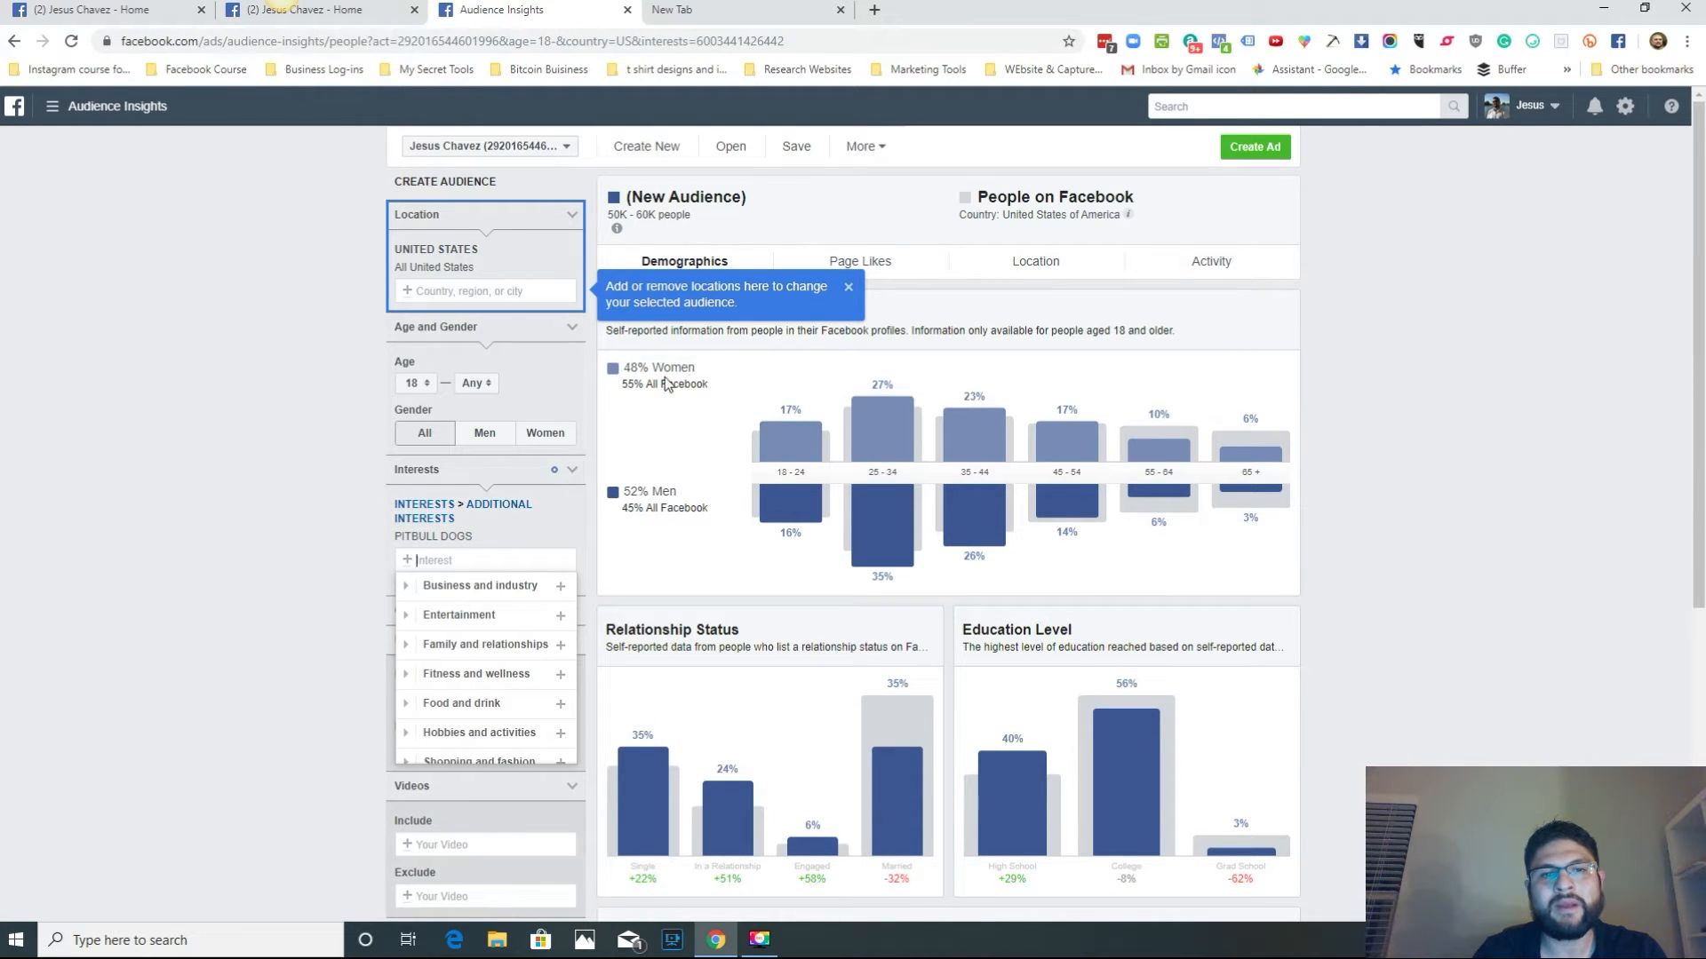
mouse_move(853, 400)
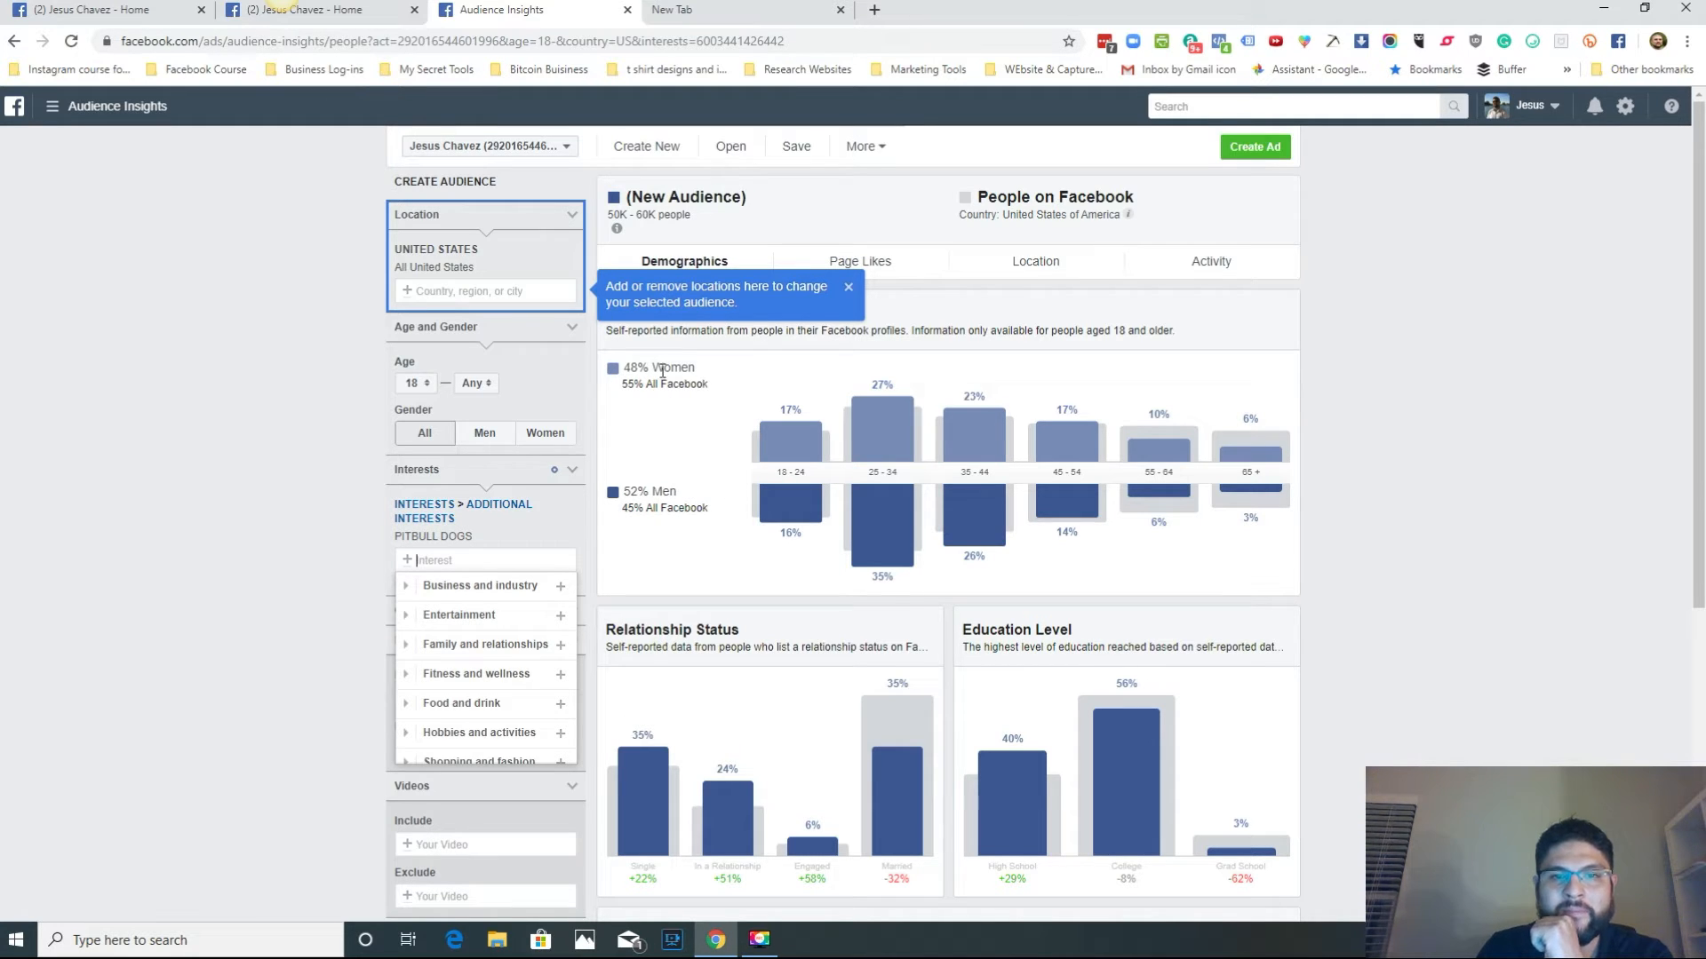
left_click(859, 293)
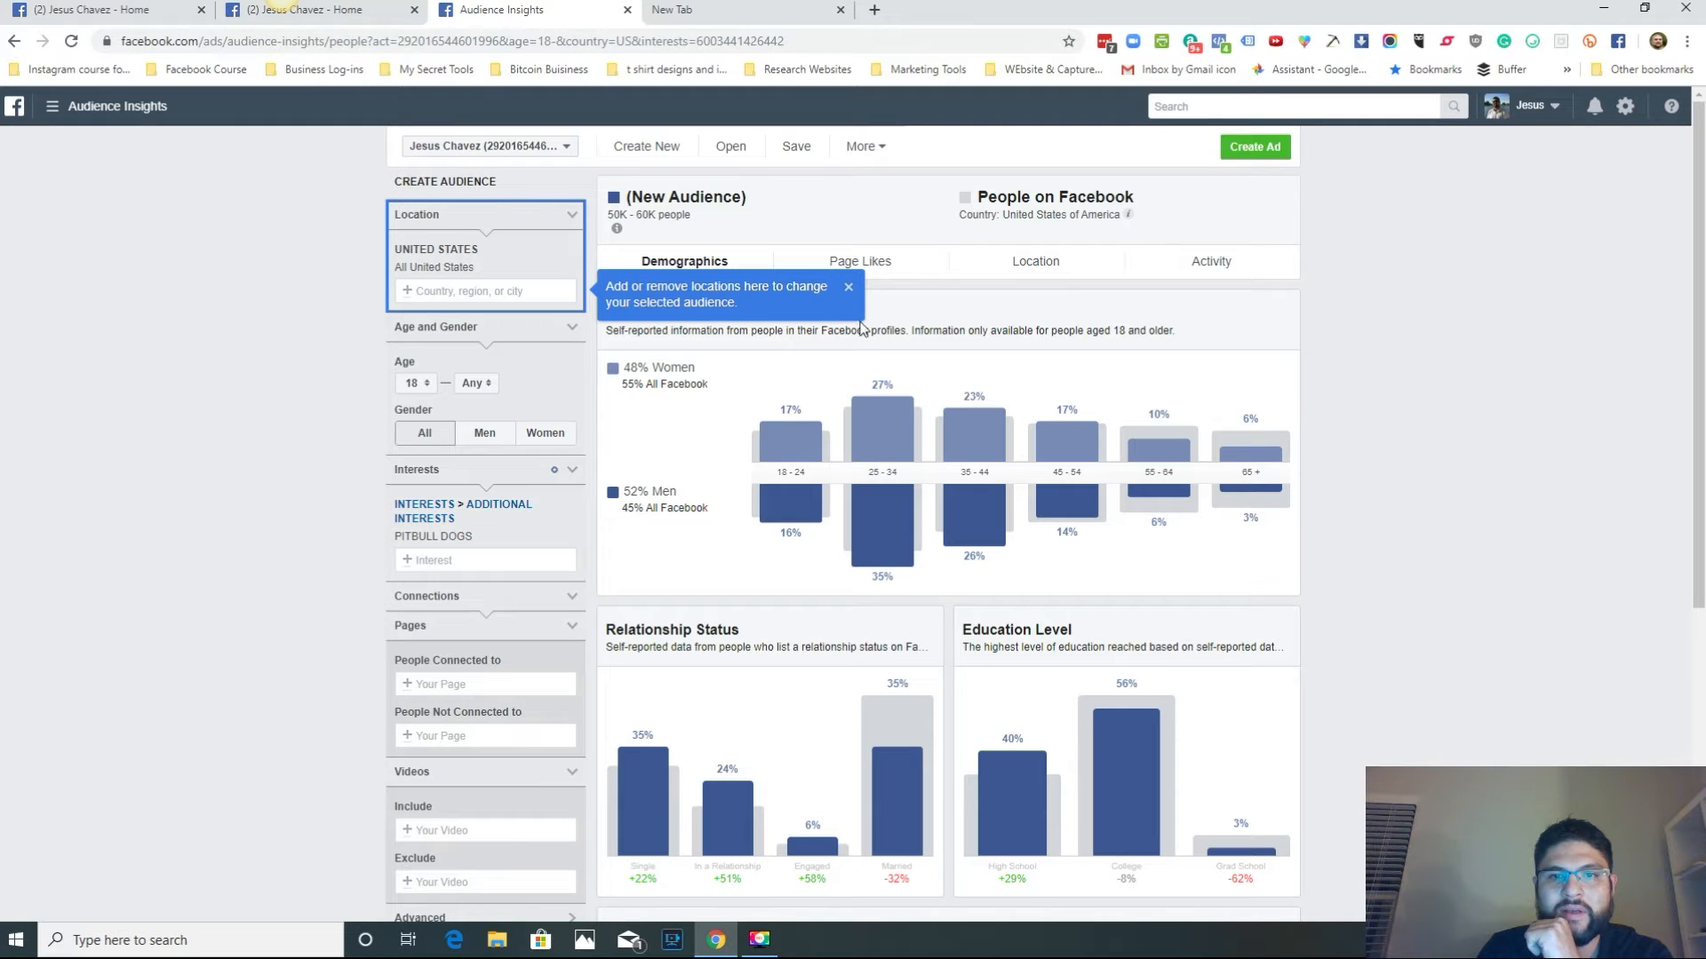
left_click(847, 291)
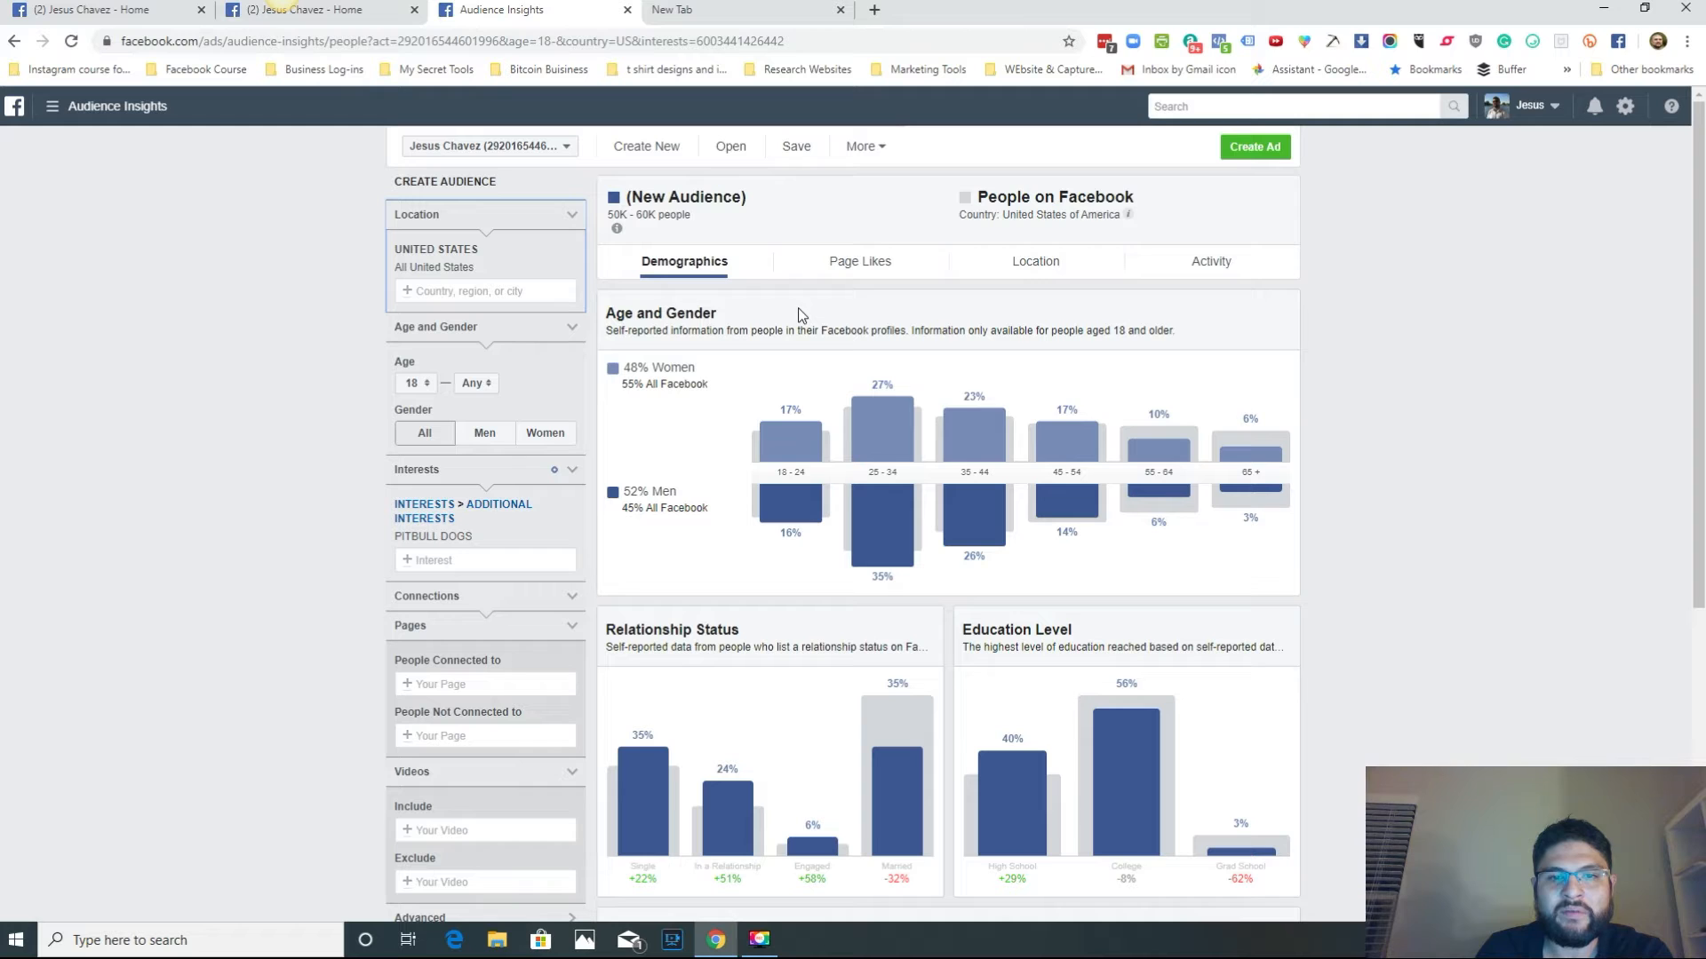
mouse_move(1069, 436)
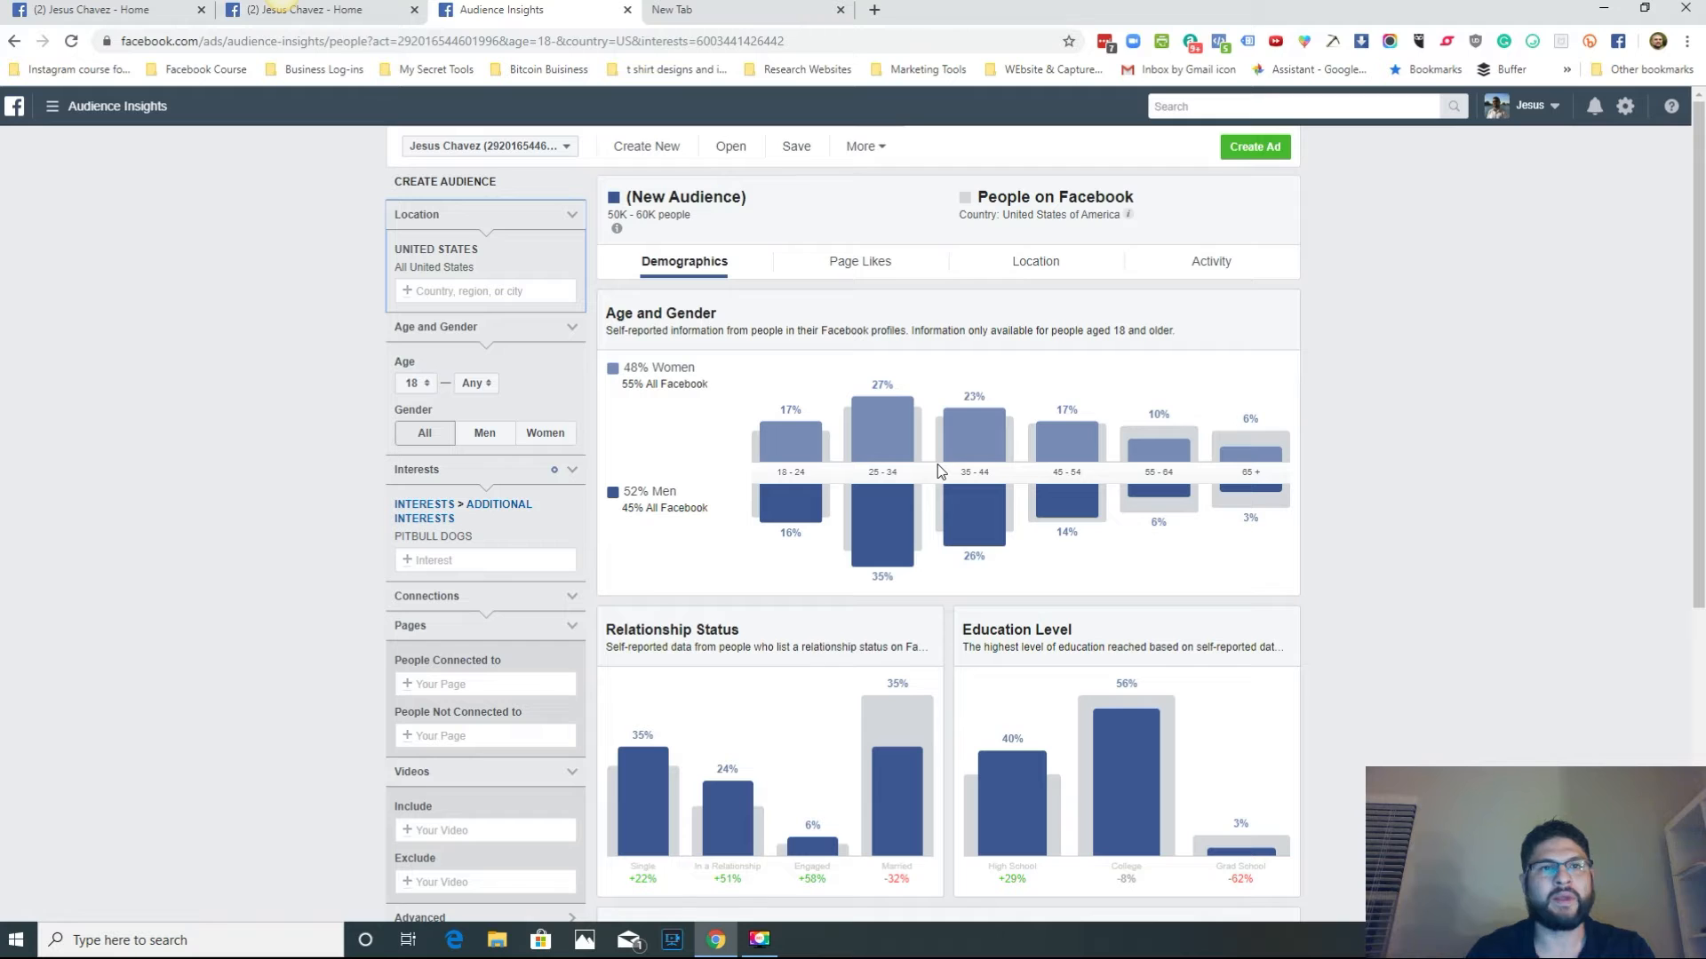
Step: Look back at the boost's audience options, and set the maximum age to 65+ for the audience in Audience Insights
left_click(373, 11)
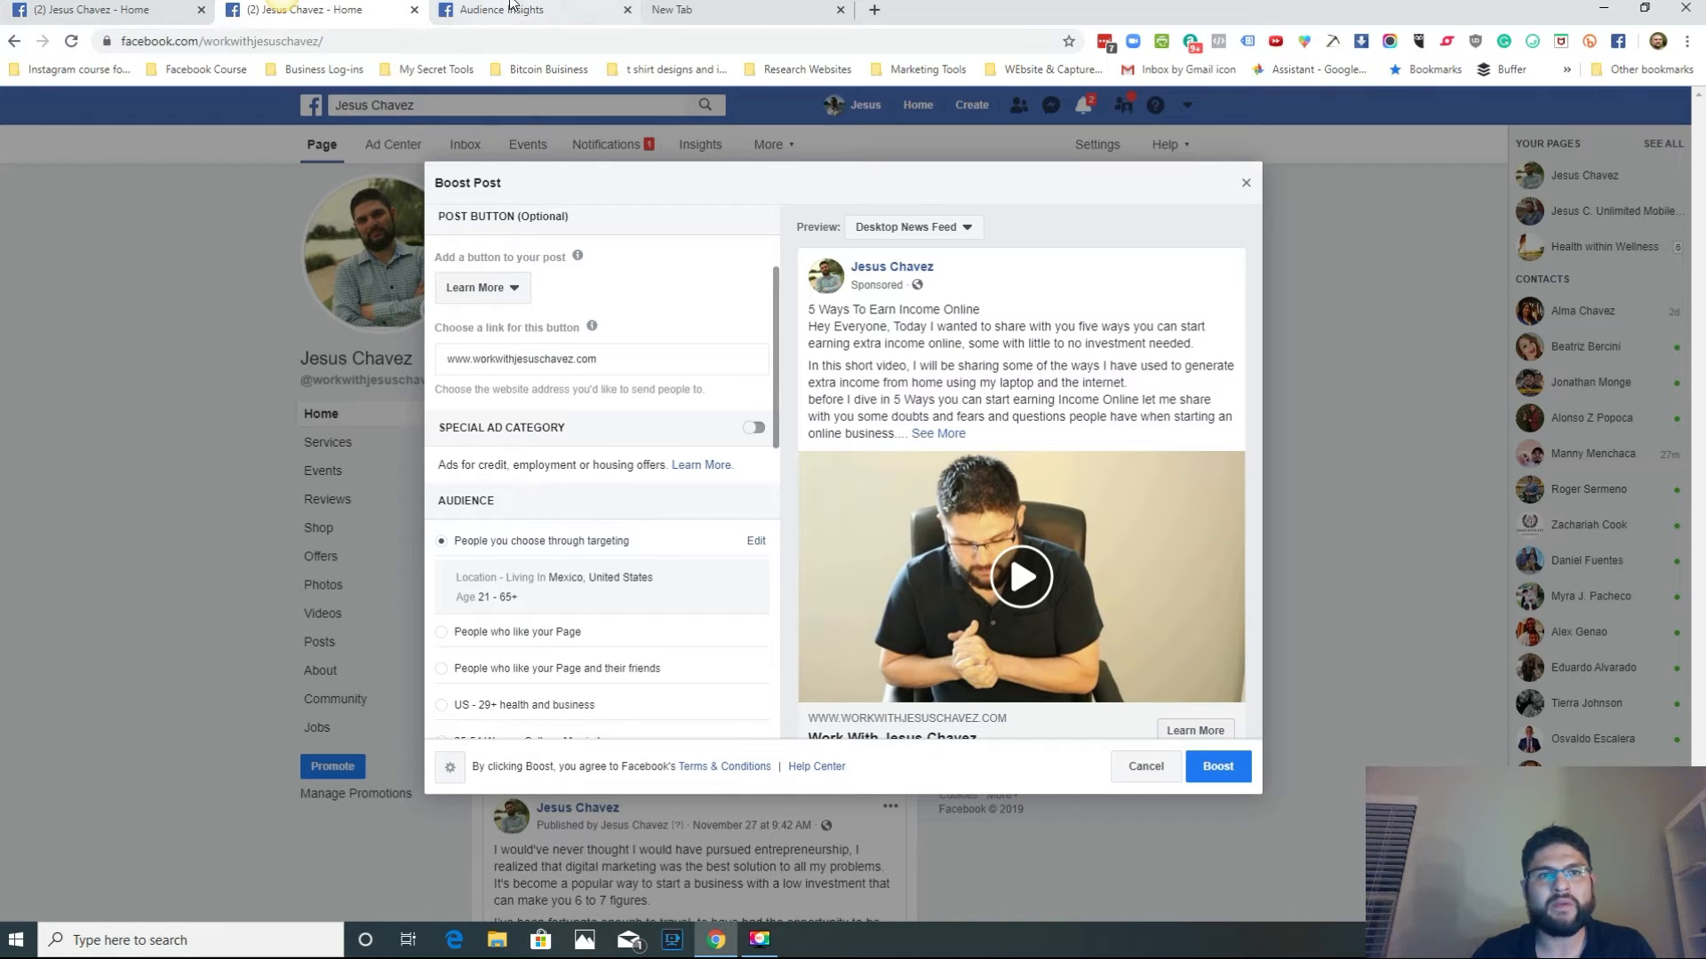
left_click(522, 26)
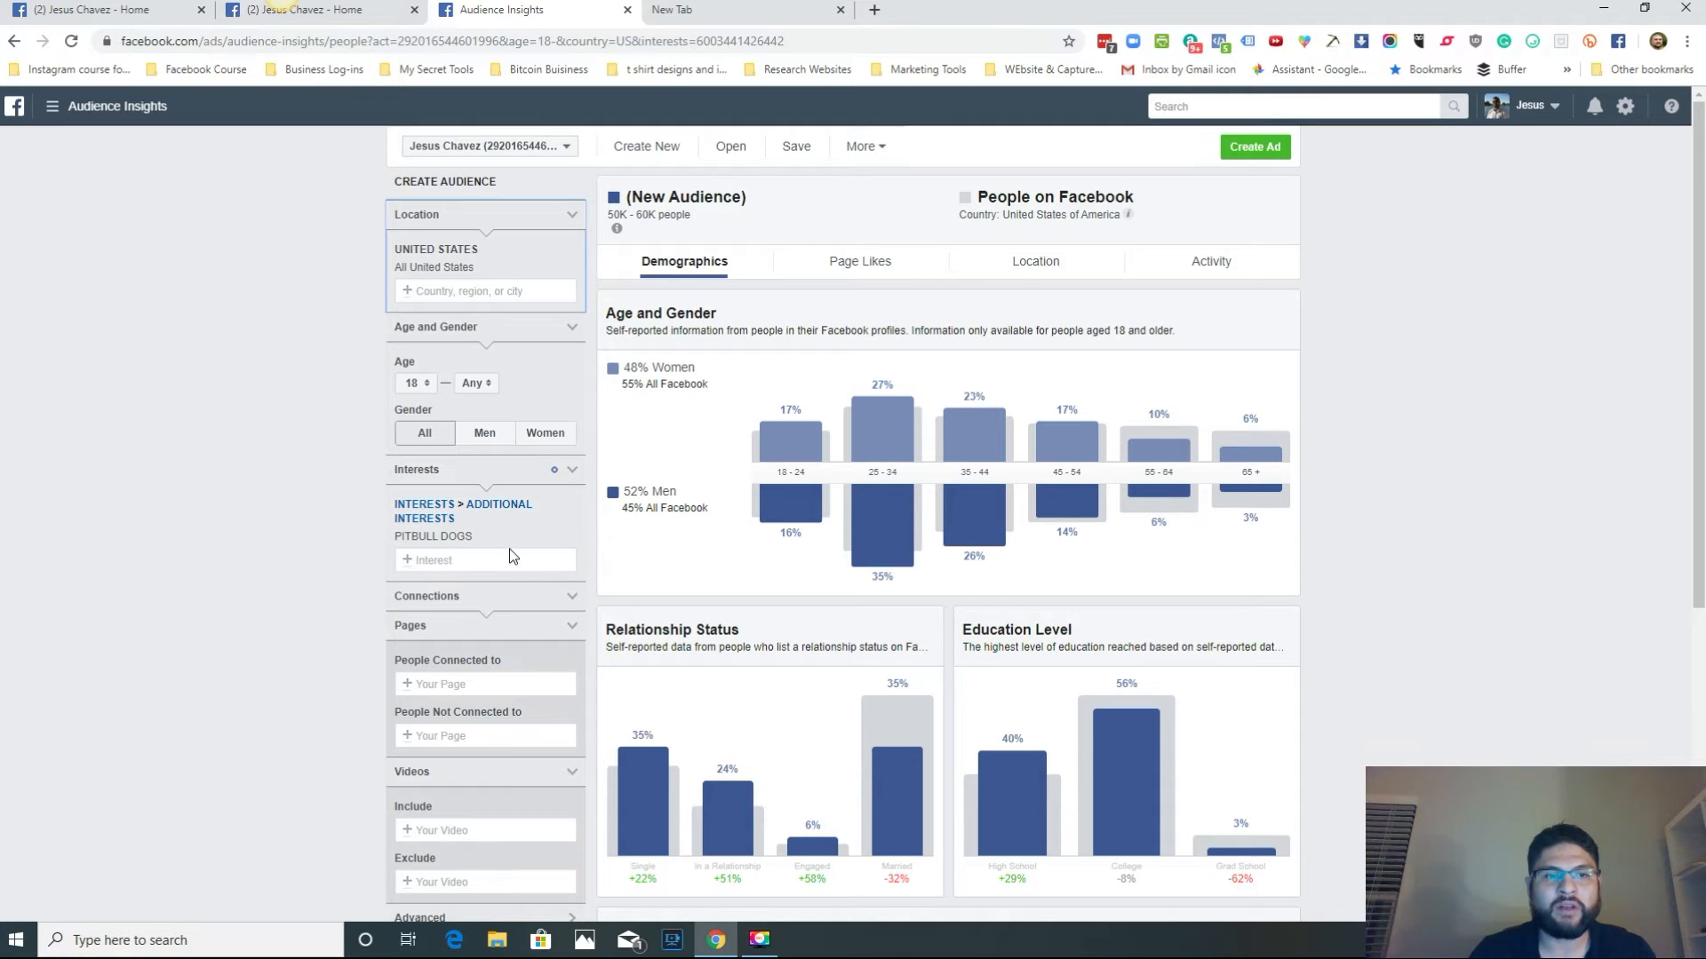
left_click(492, 386)
left_click(492, 386)
scroll(476, 506, "down", 6)
scroll(475, 513, "down", 10)
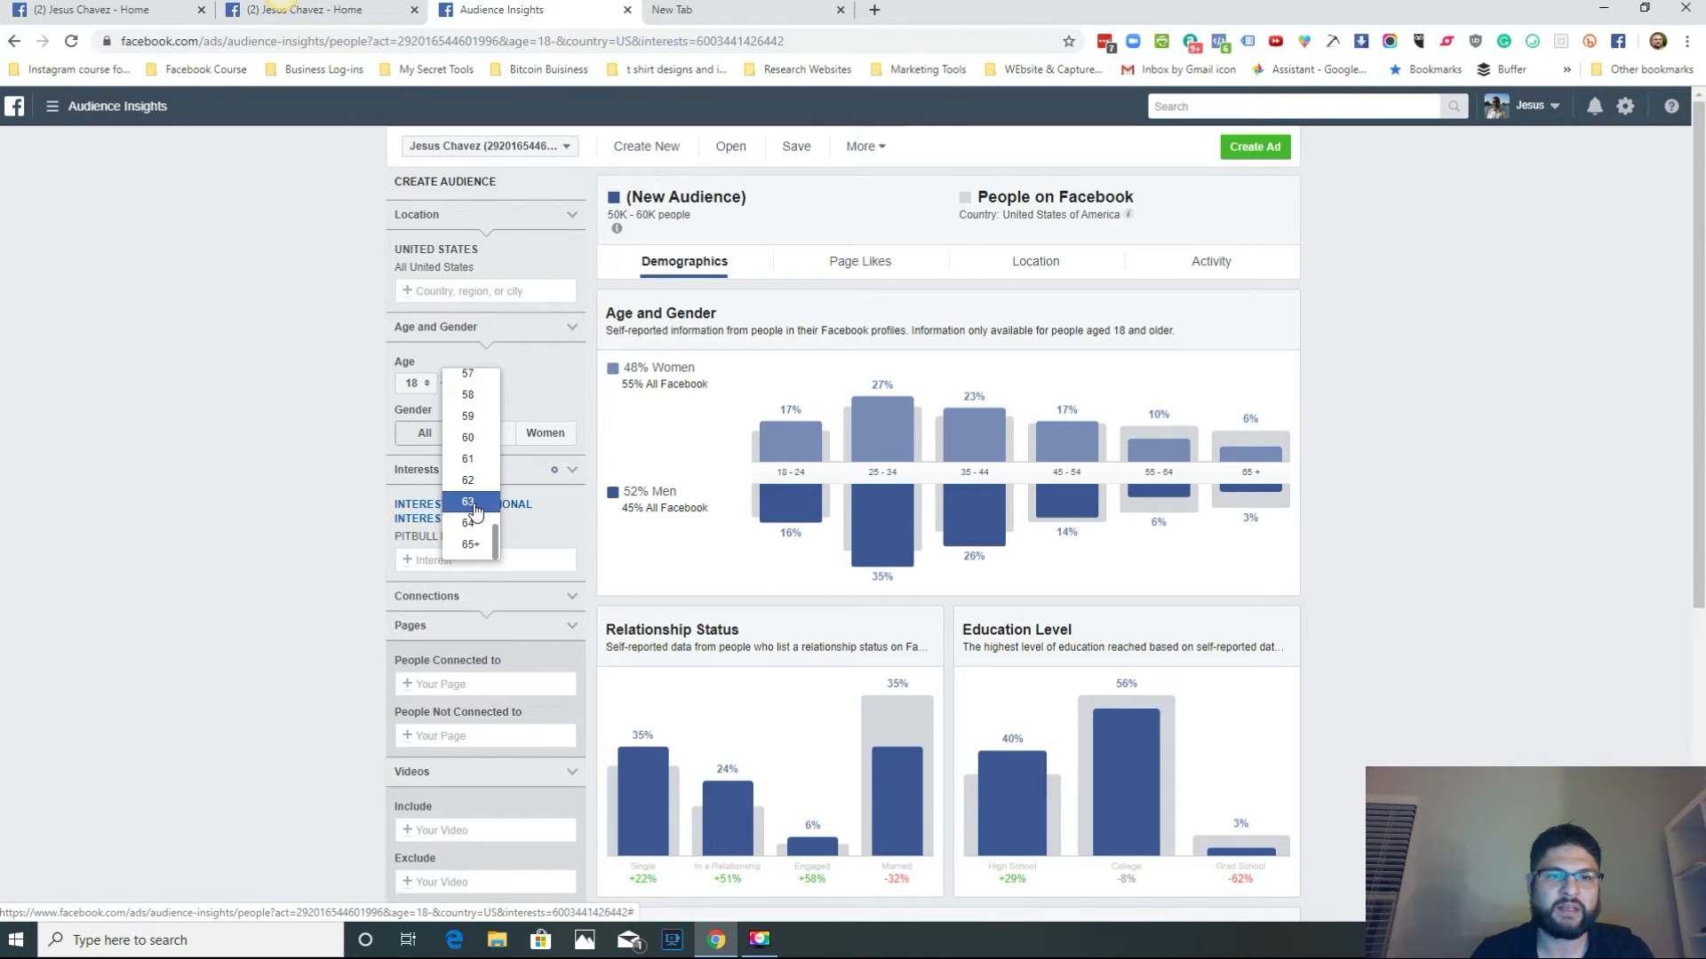
left_click(471, 456)
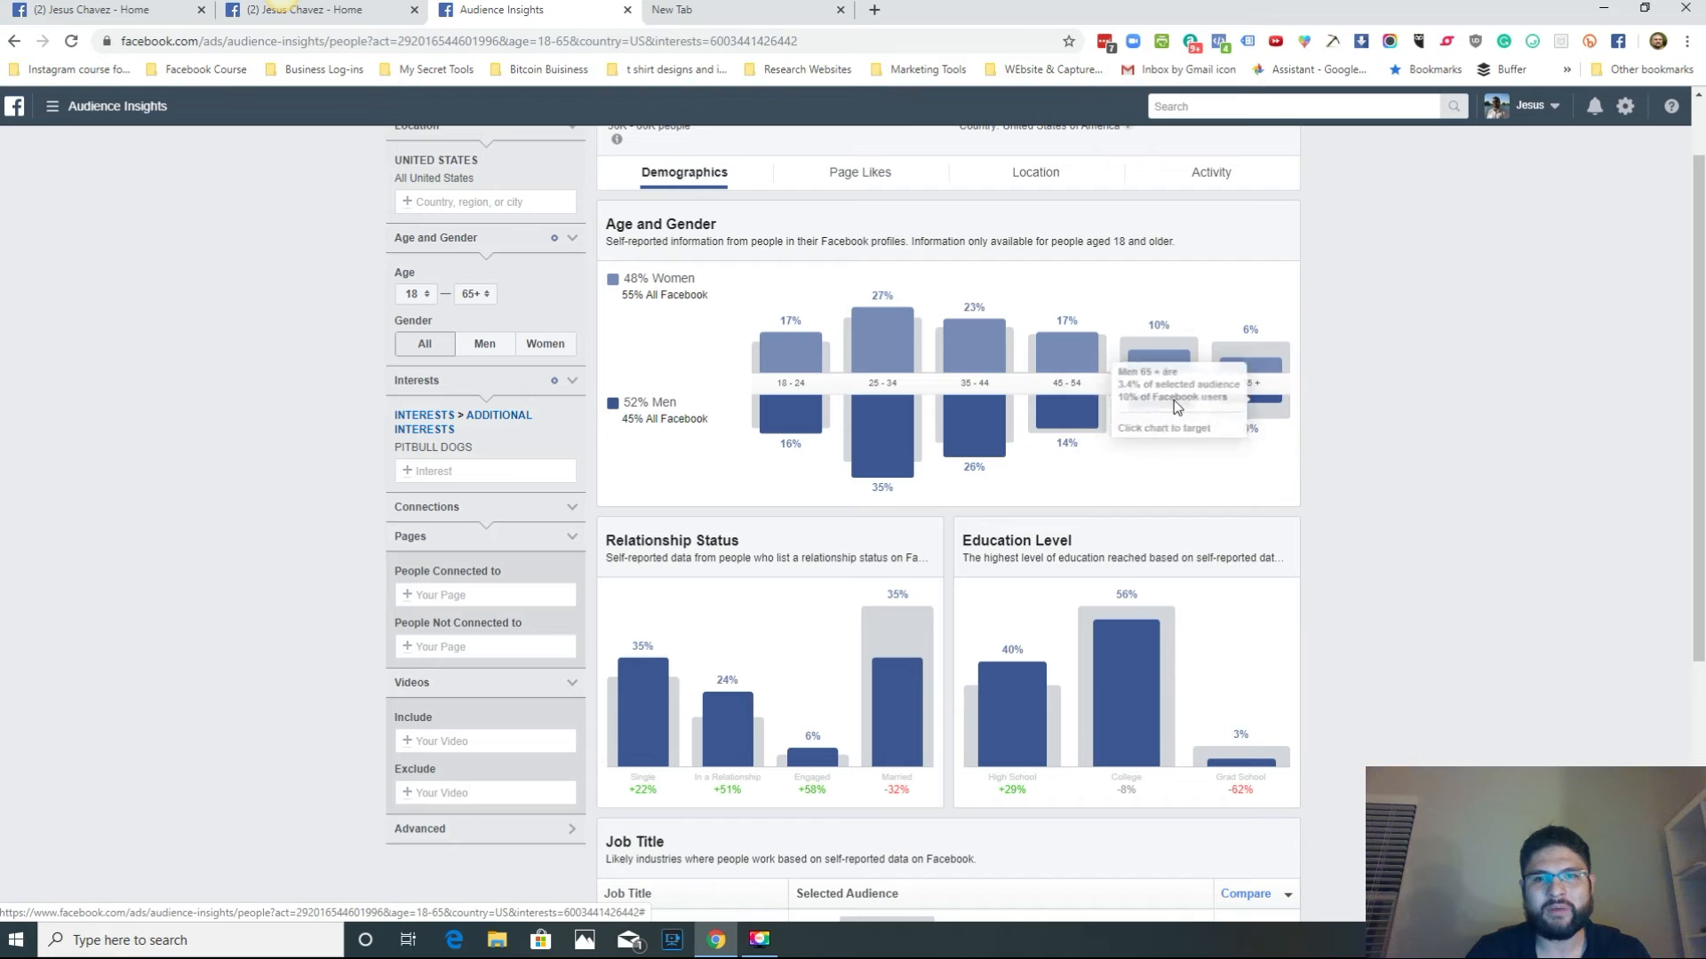
Step: Examine the audience's size, targeting fields, and age and gender, relationship, education and job title breakdowns
mouse_move(879, 468)
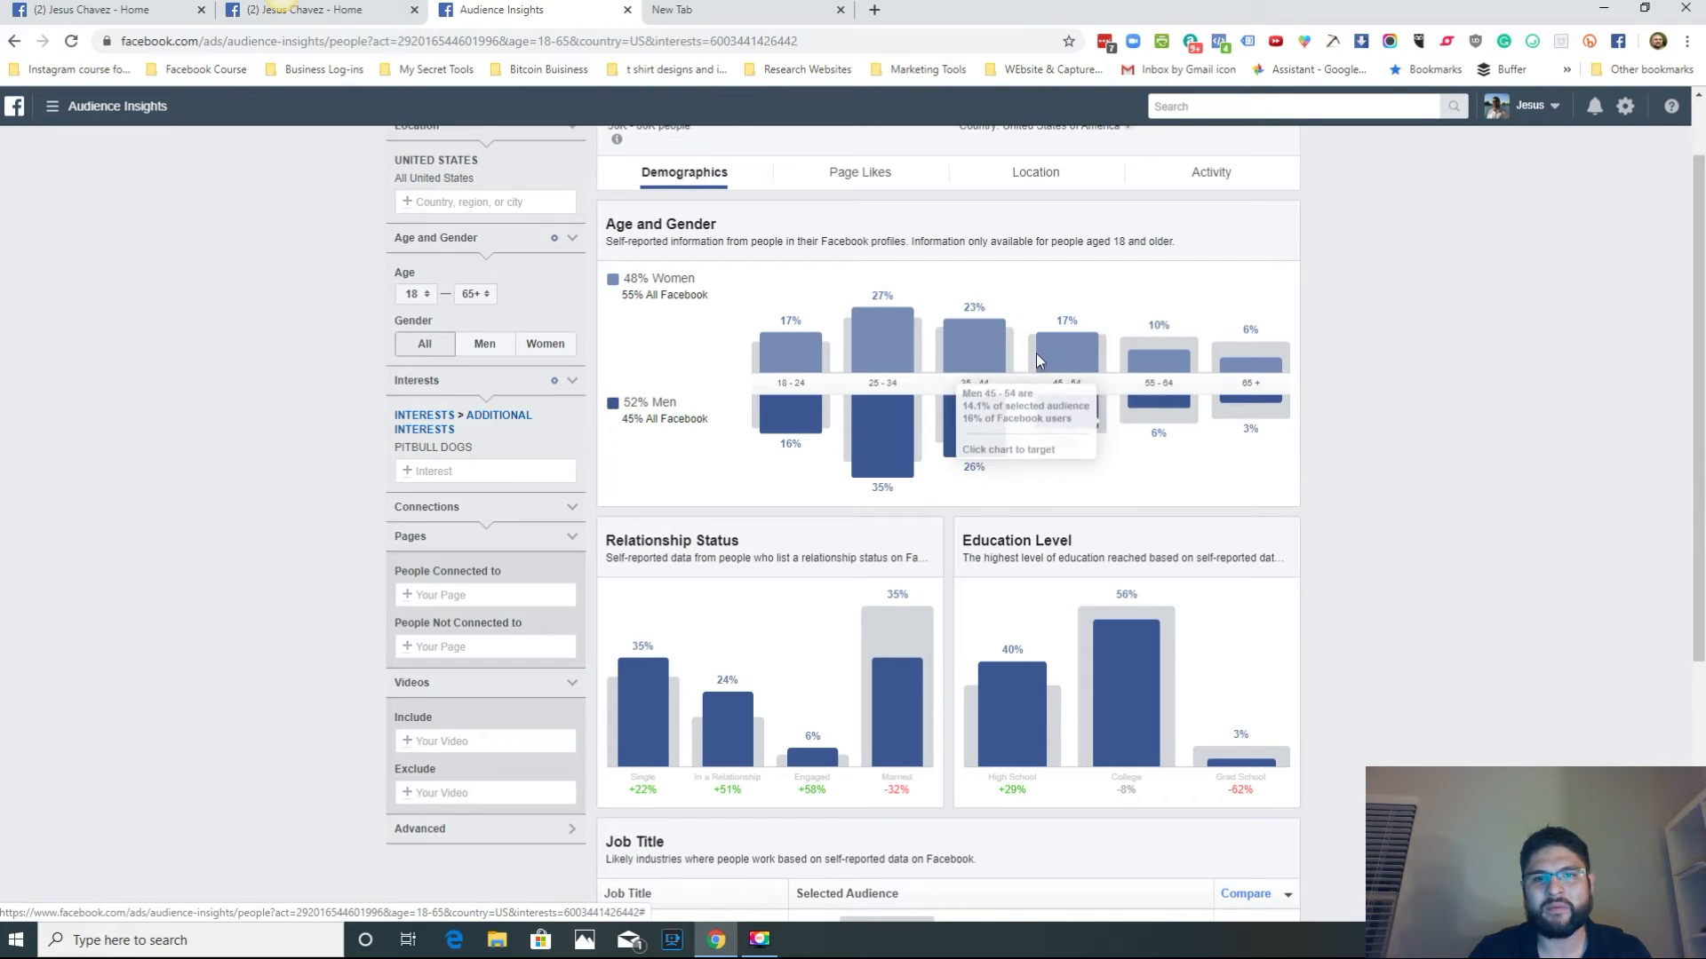
mouse_move(882, 334)
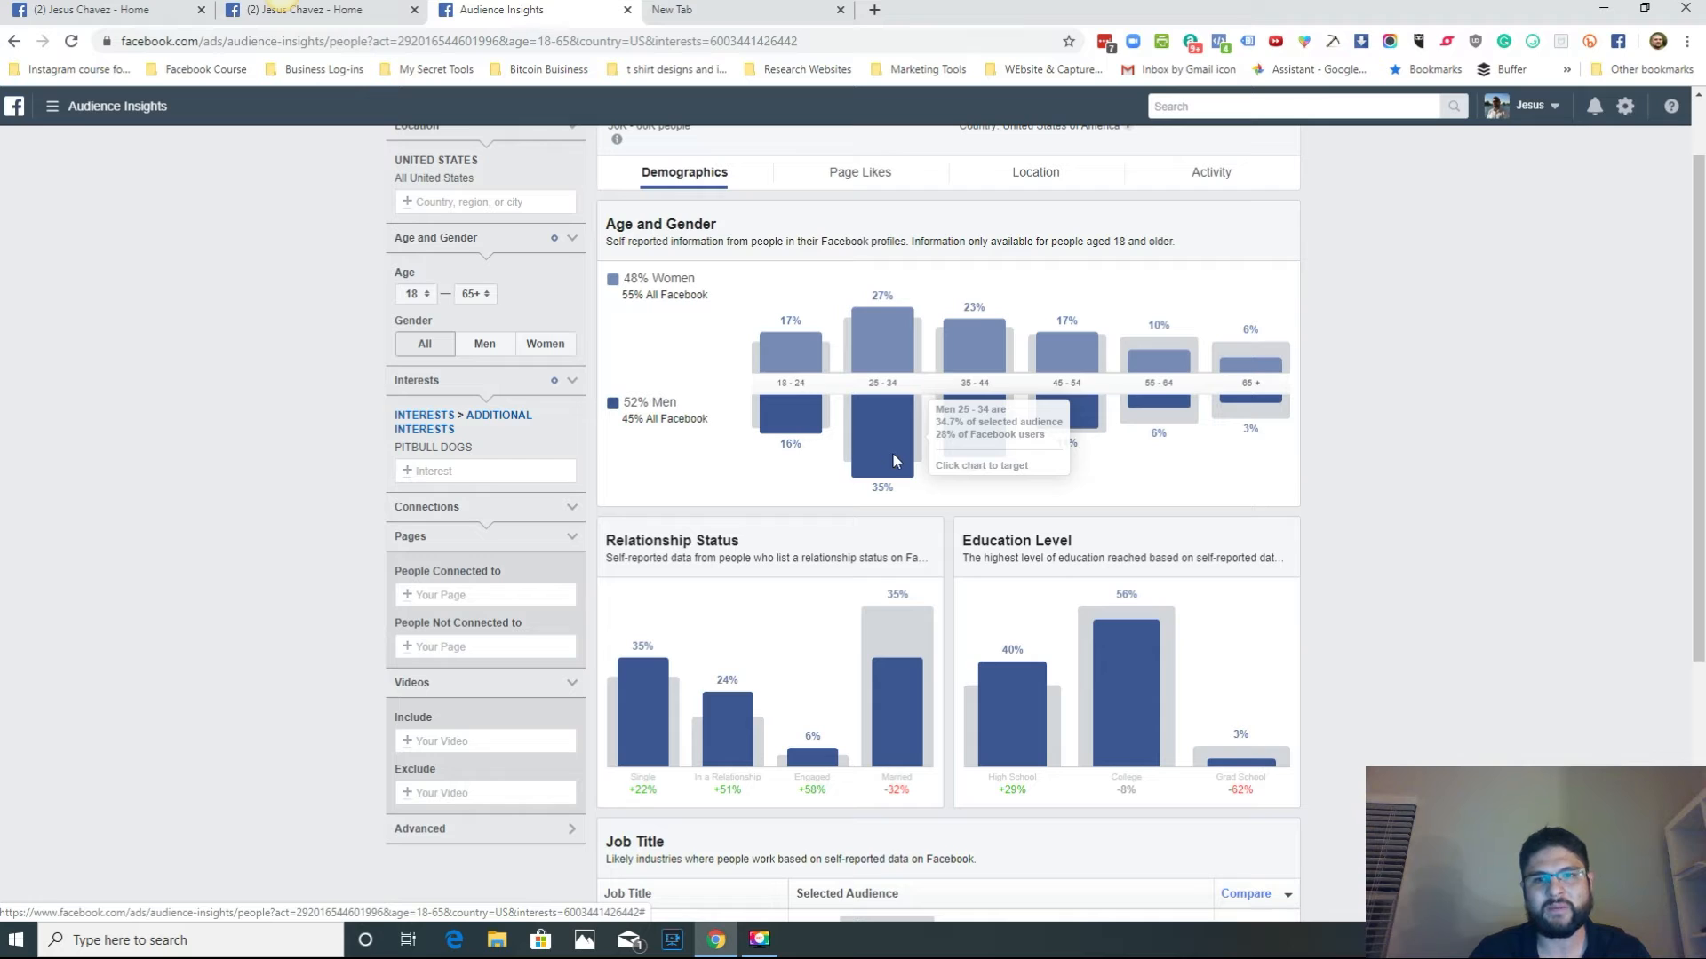
mouse_move(975, 321)
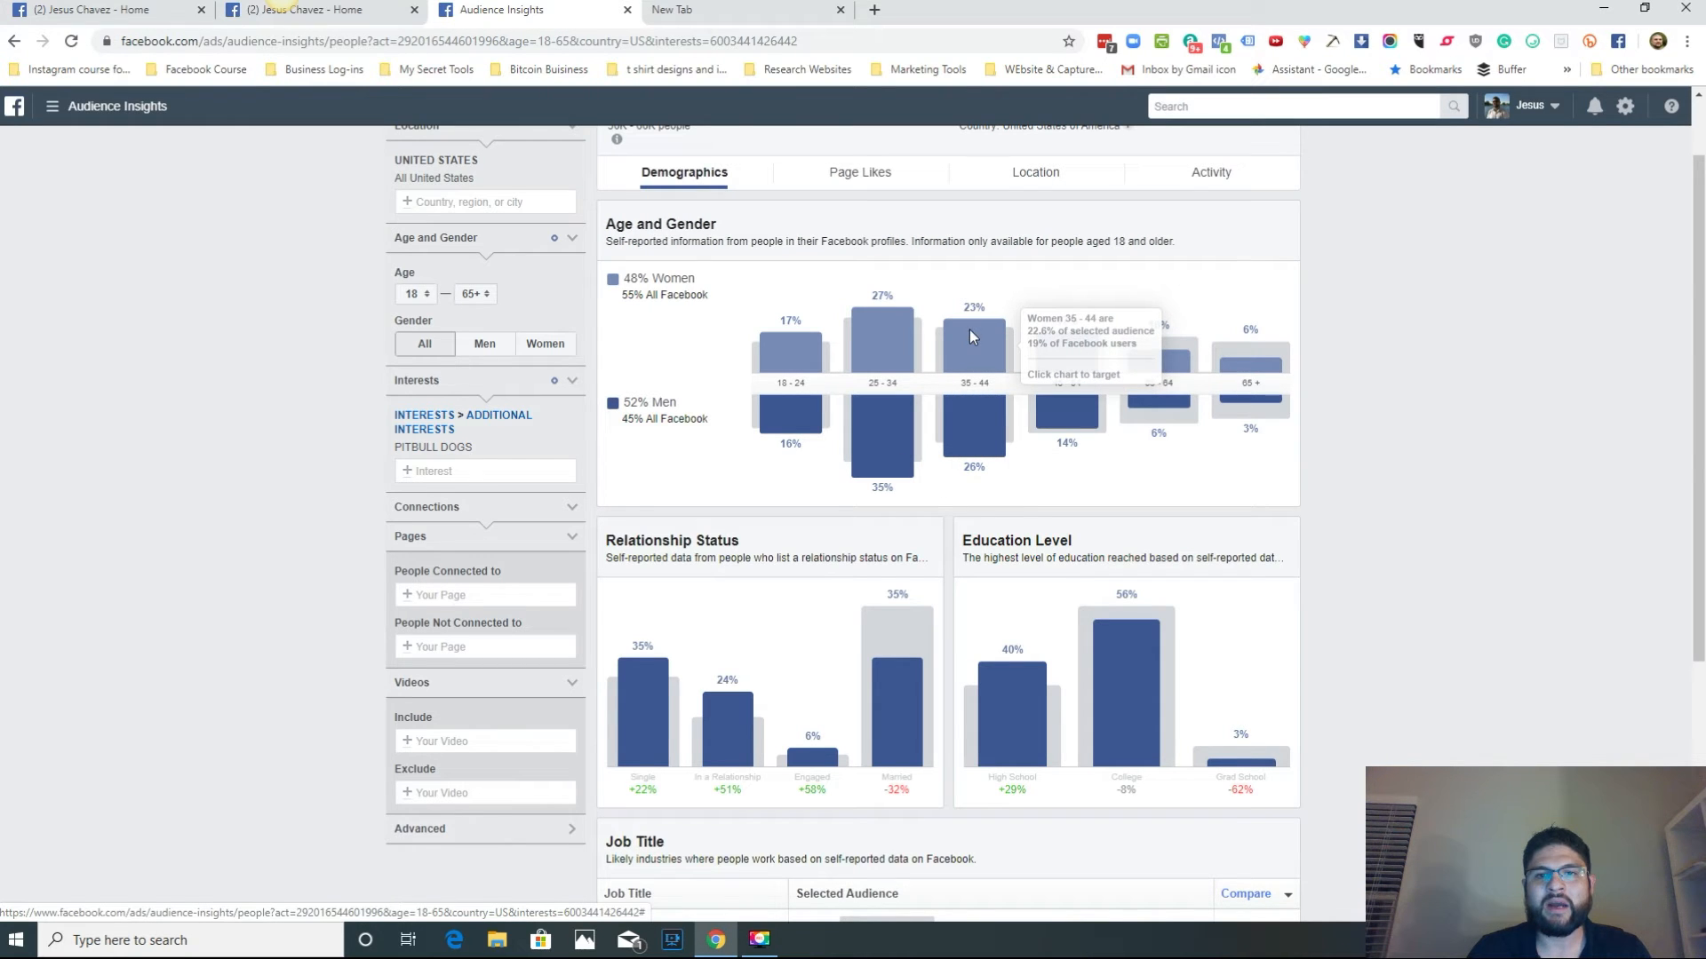
mouse_move(974, 451)
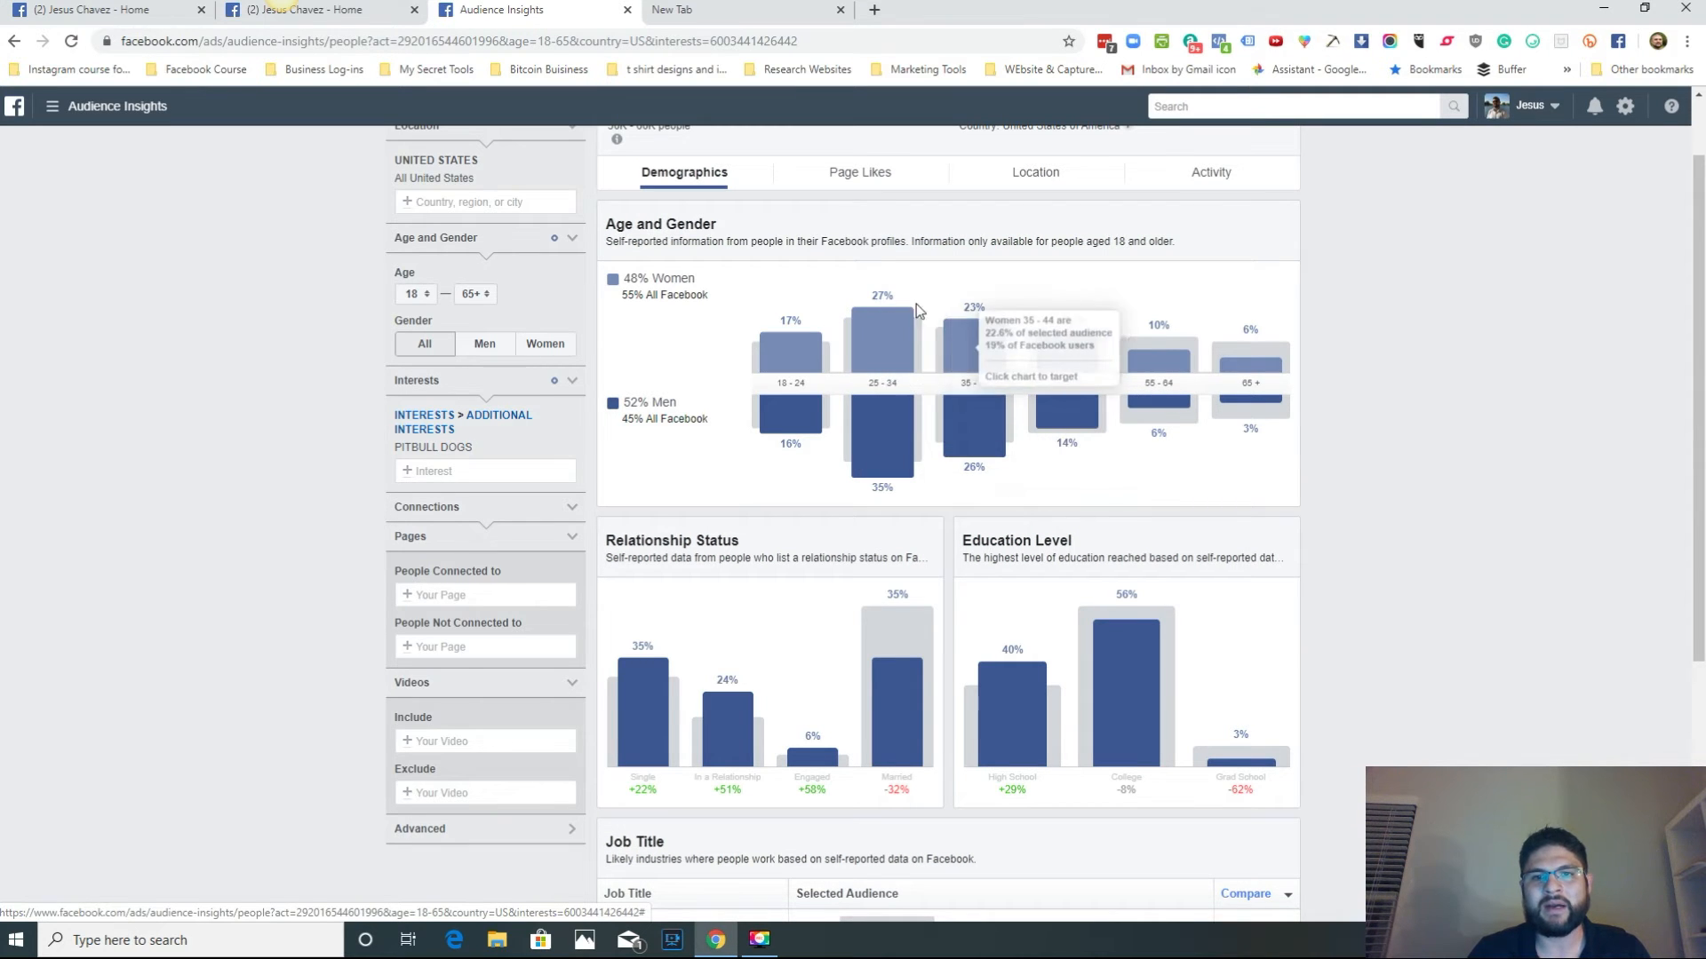
mouse_move(1046, 389)
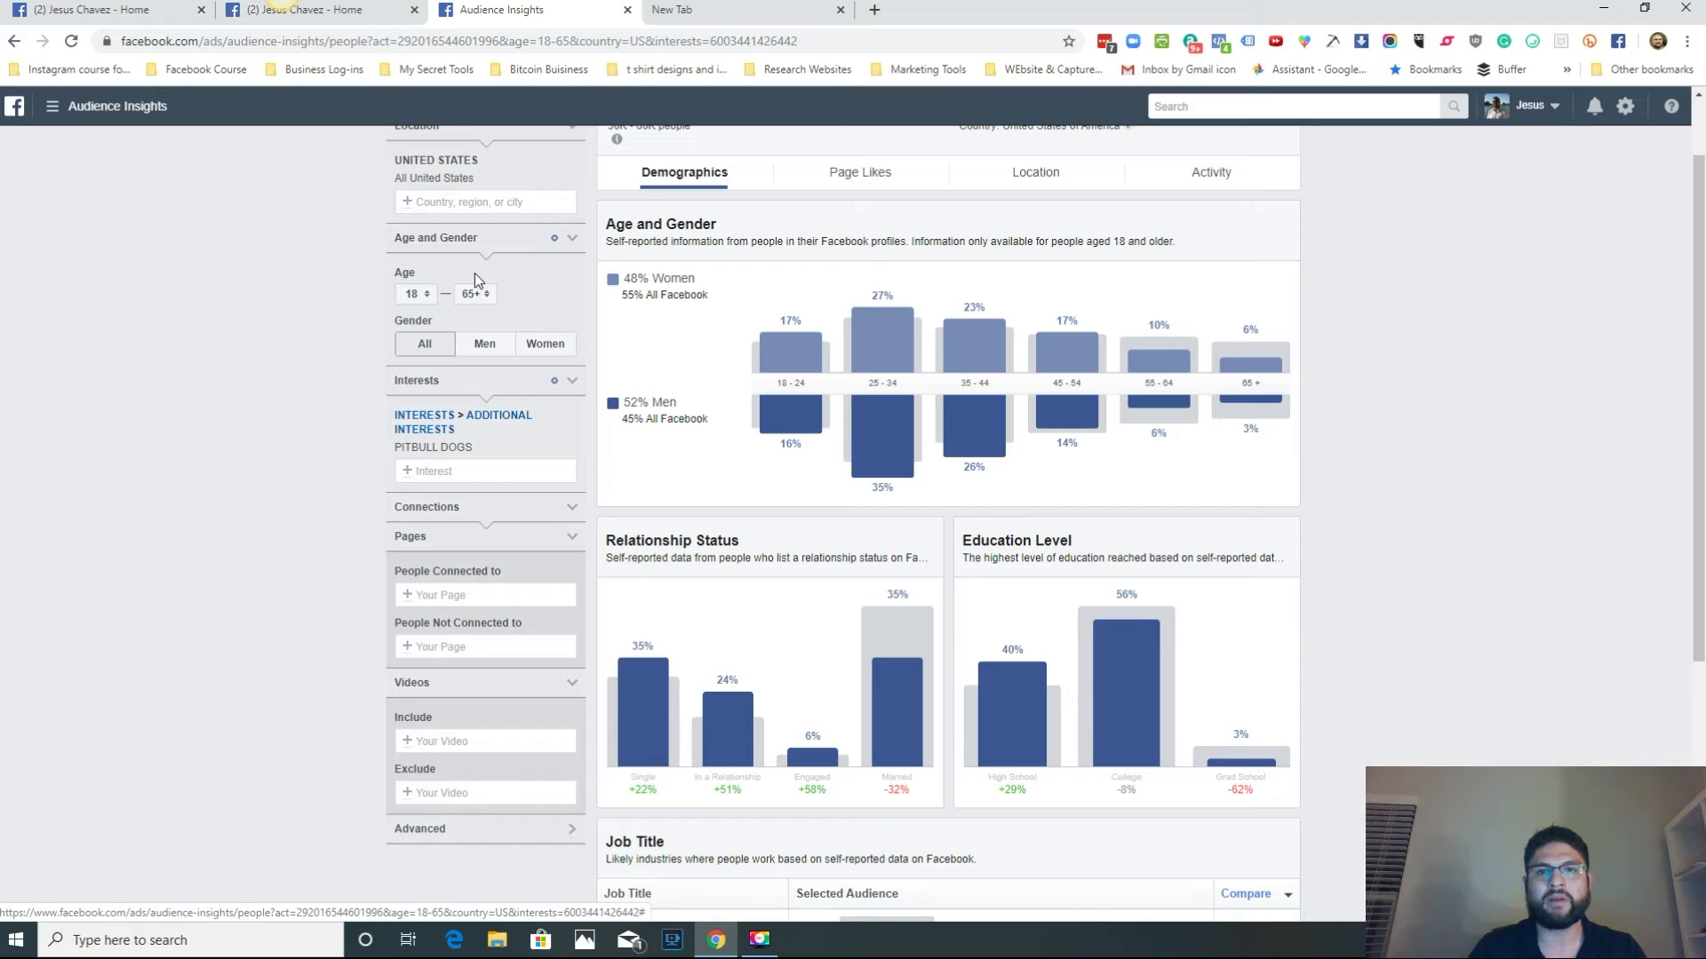
scroll(473, 270, "up", 1)
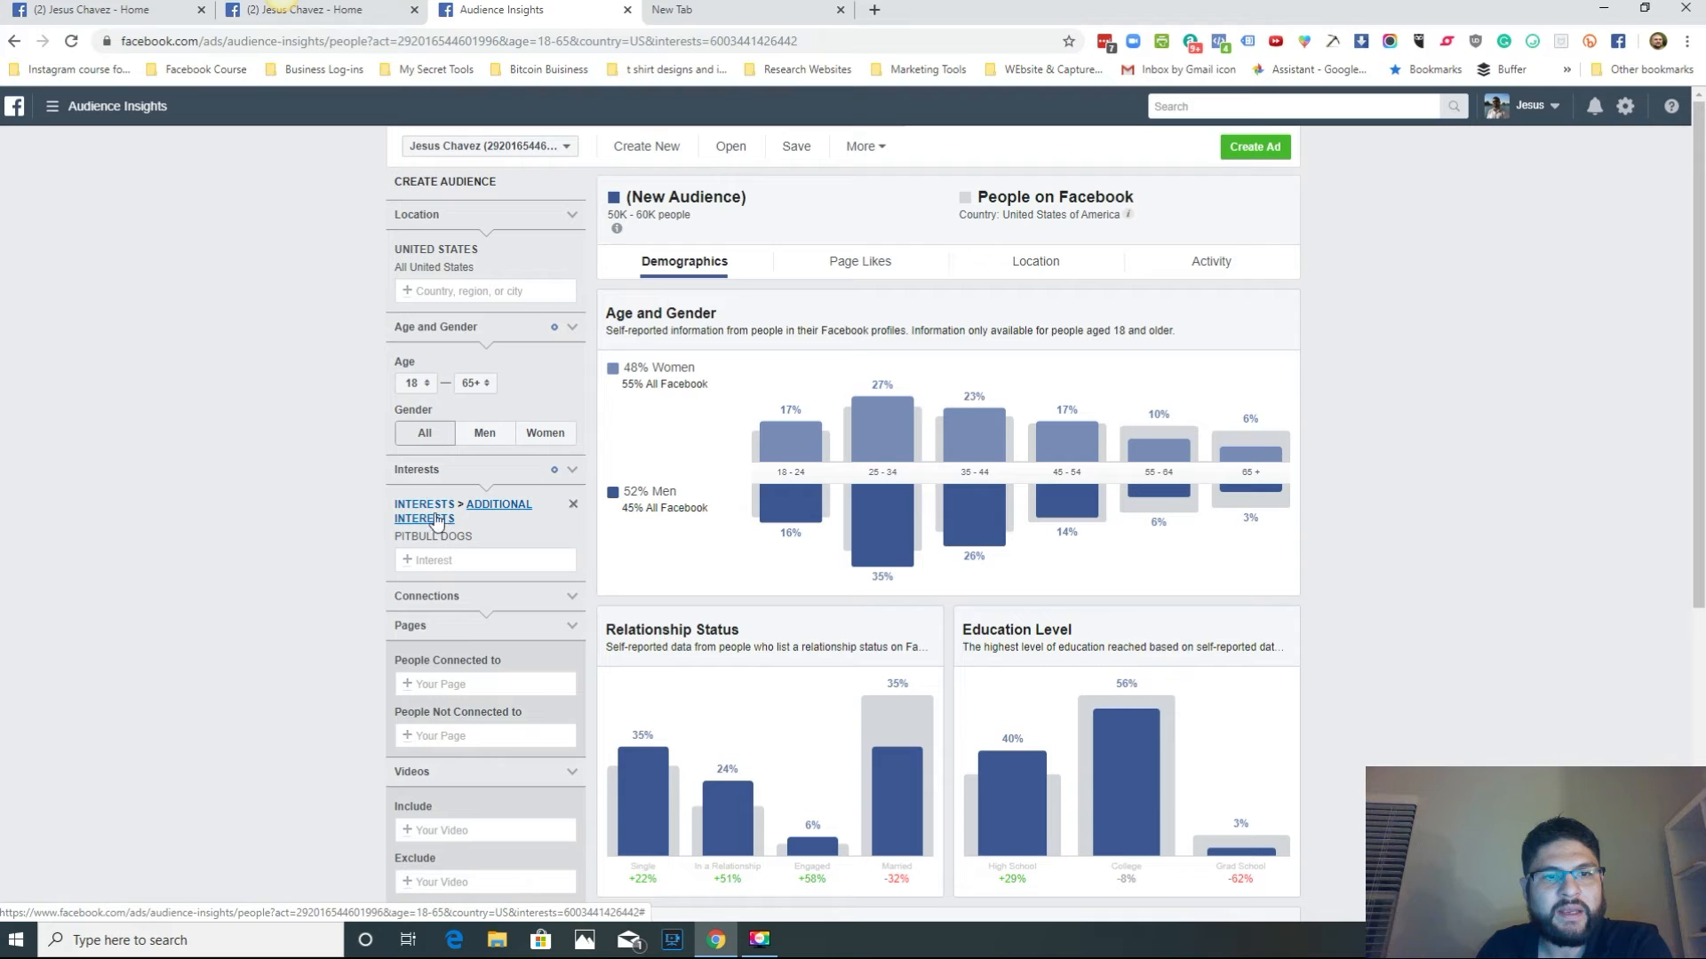
scroll(469, 645, "down", 1)
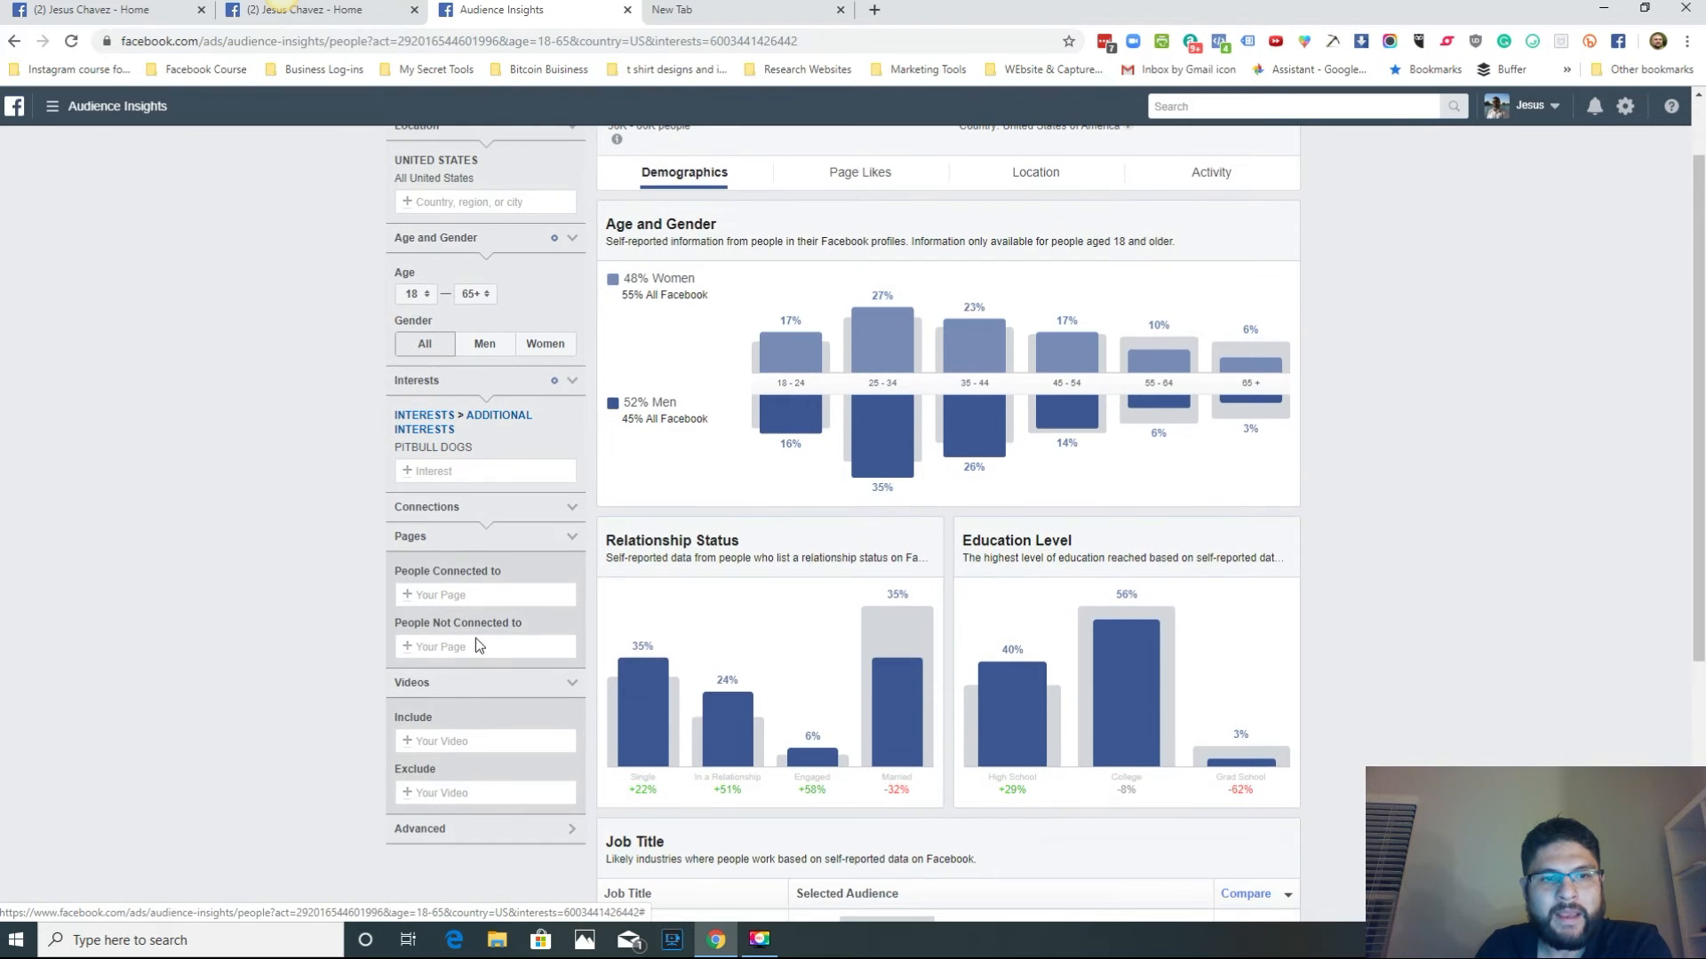
scroll(737, 481, "down", 2)
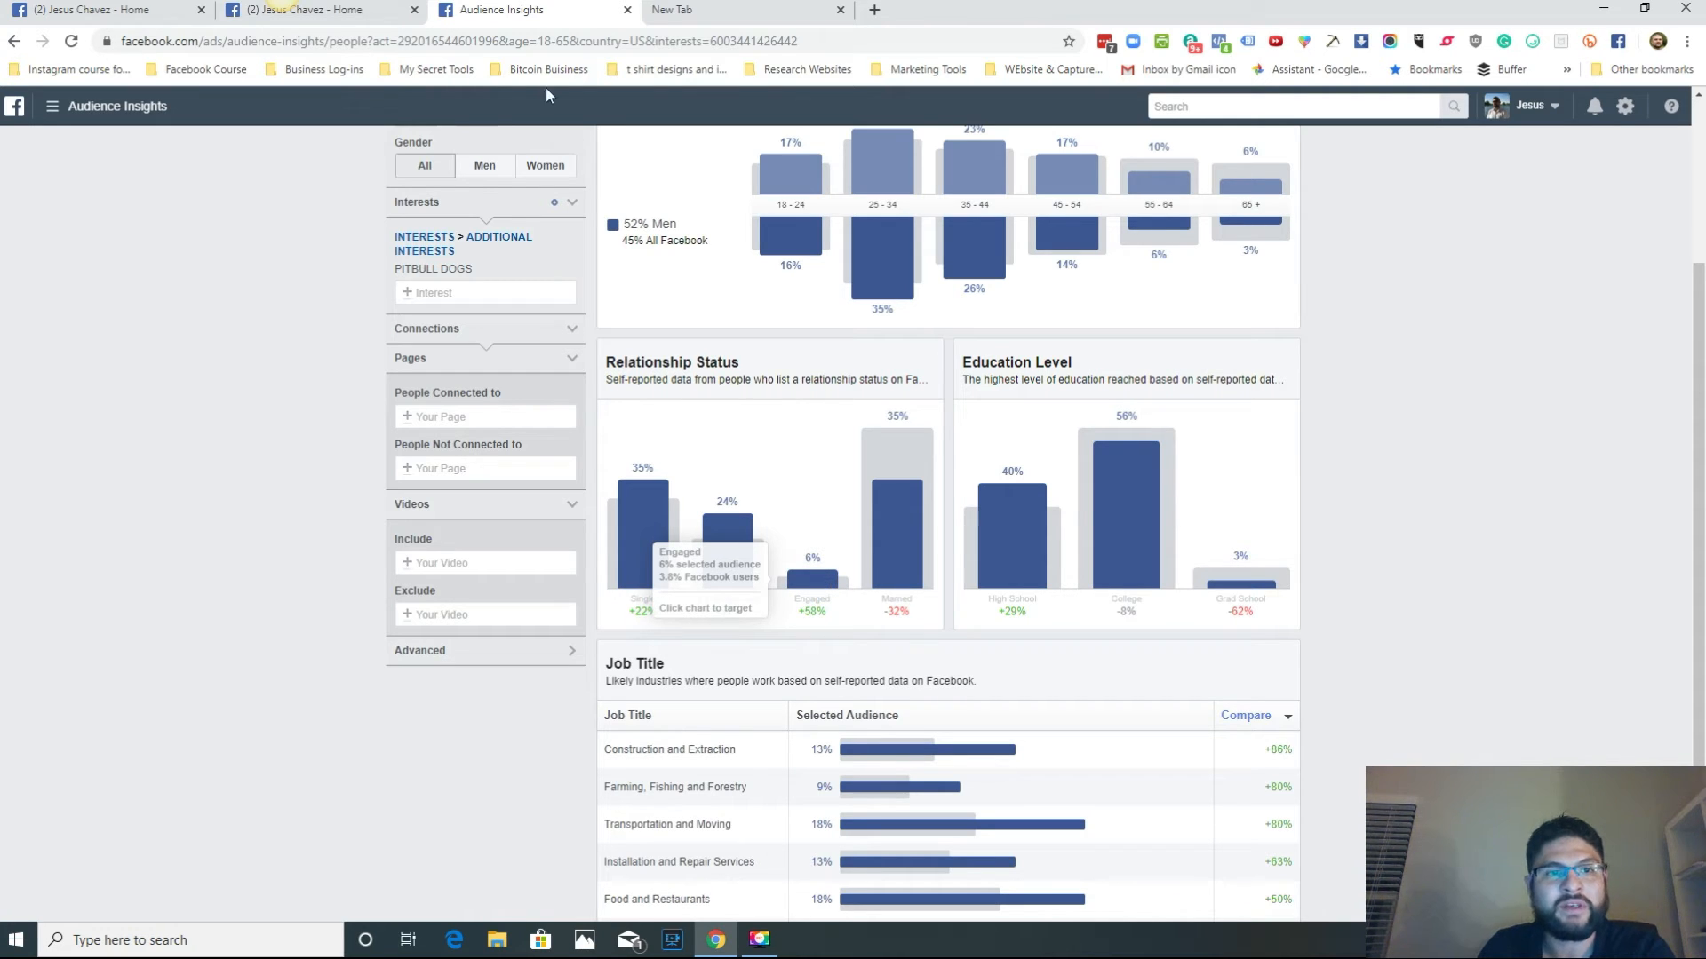
scroll(498, 245, "up", 2)
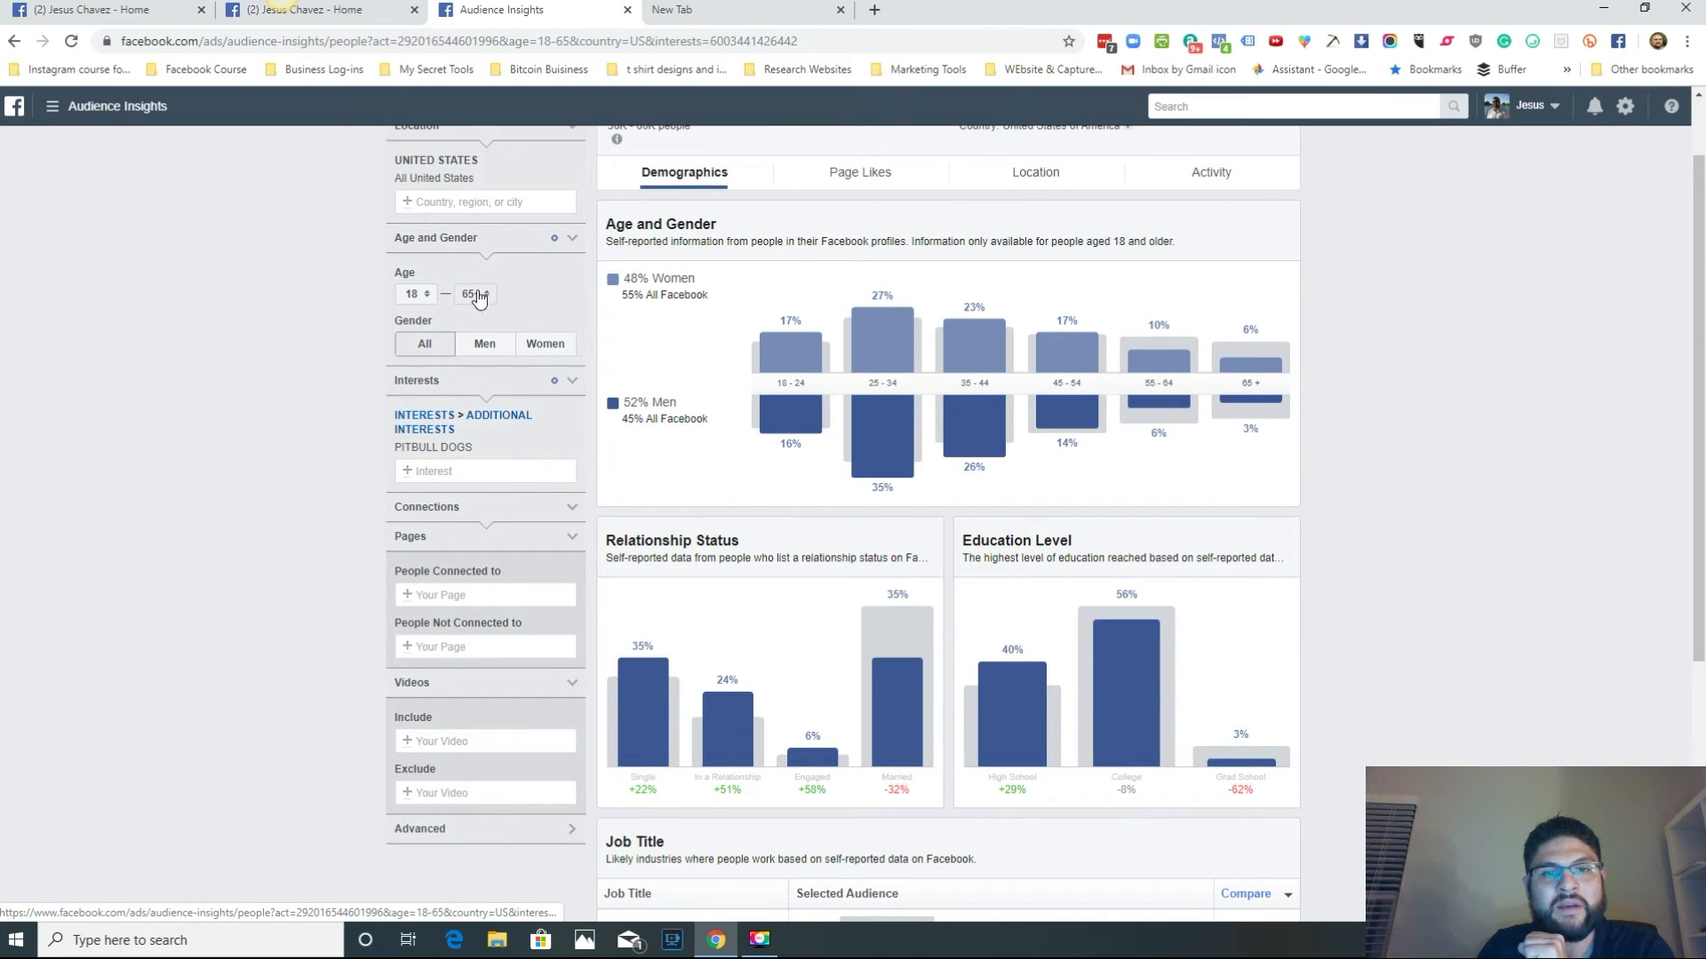
scroll(691, 369, "up", 1)
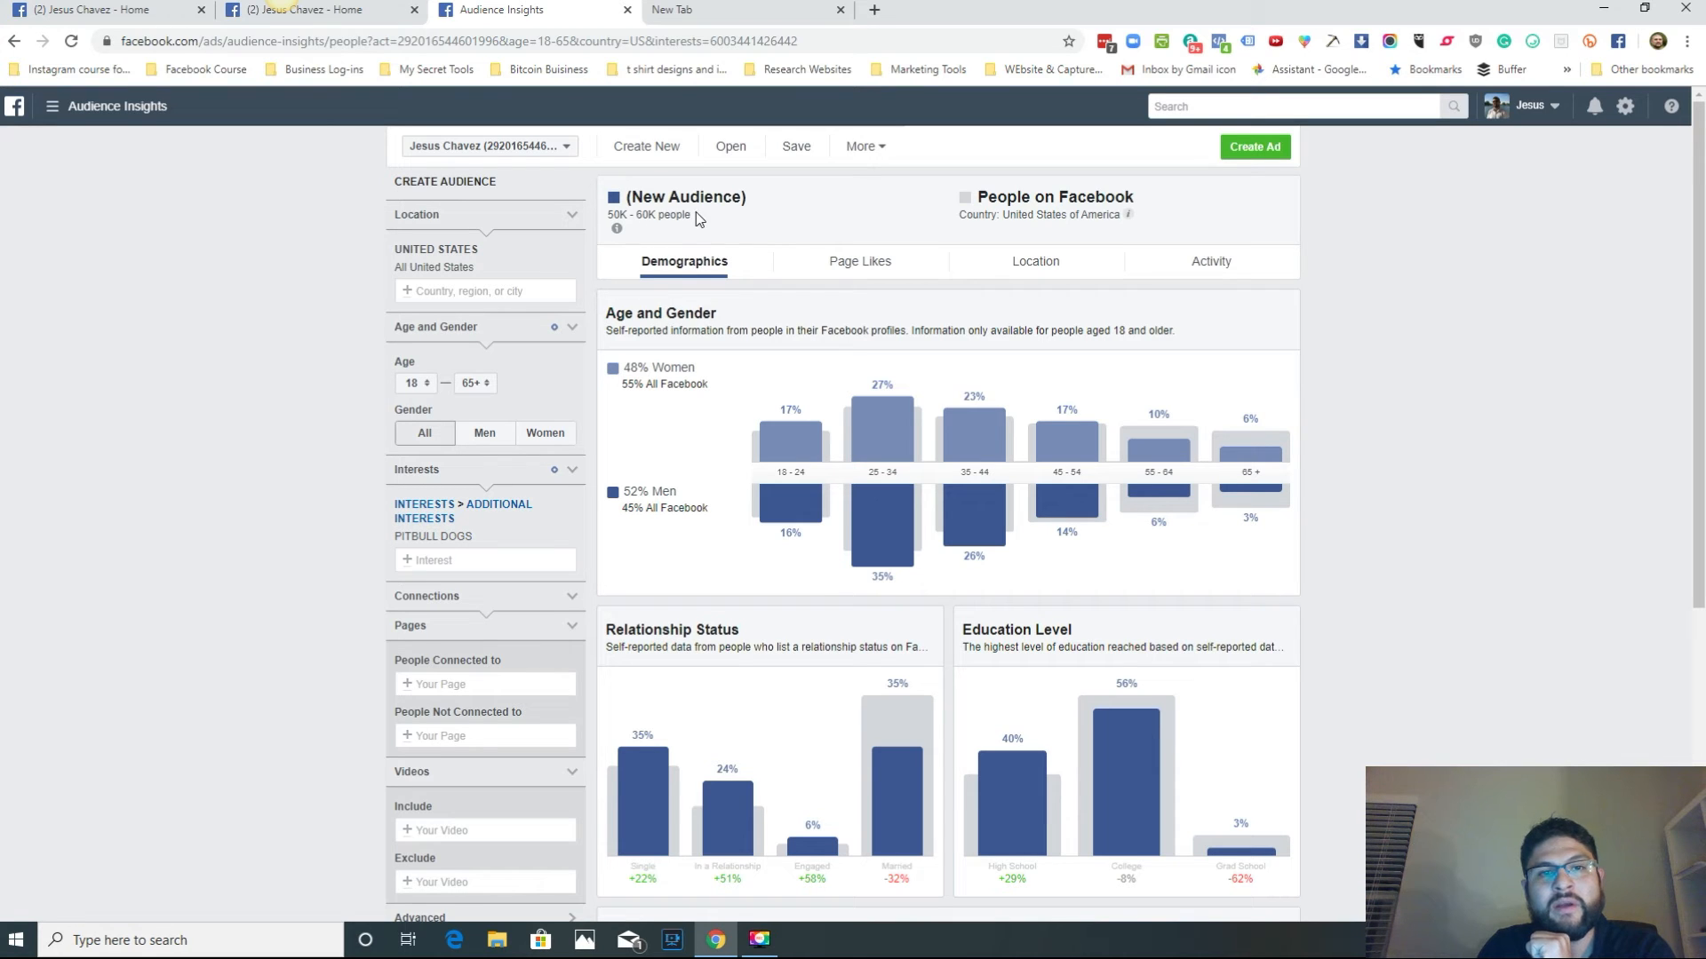
mouse_move(617, 233)
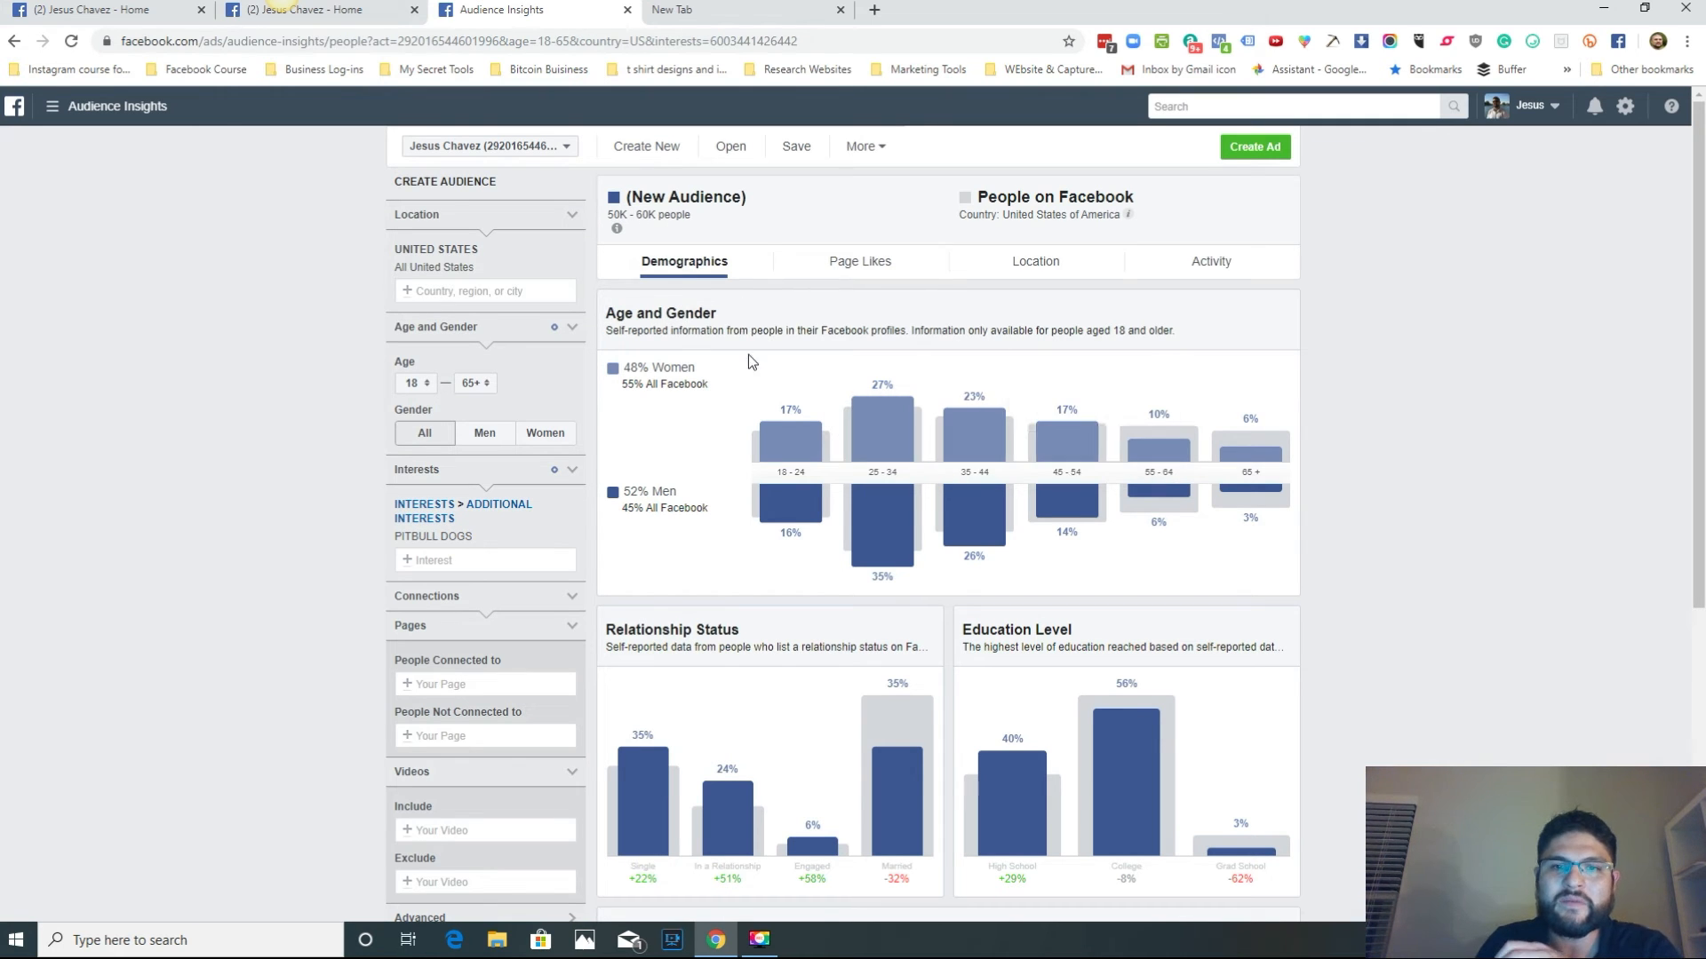
mouse_move(792, 395)
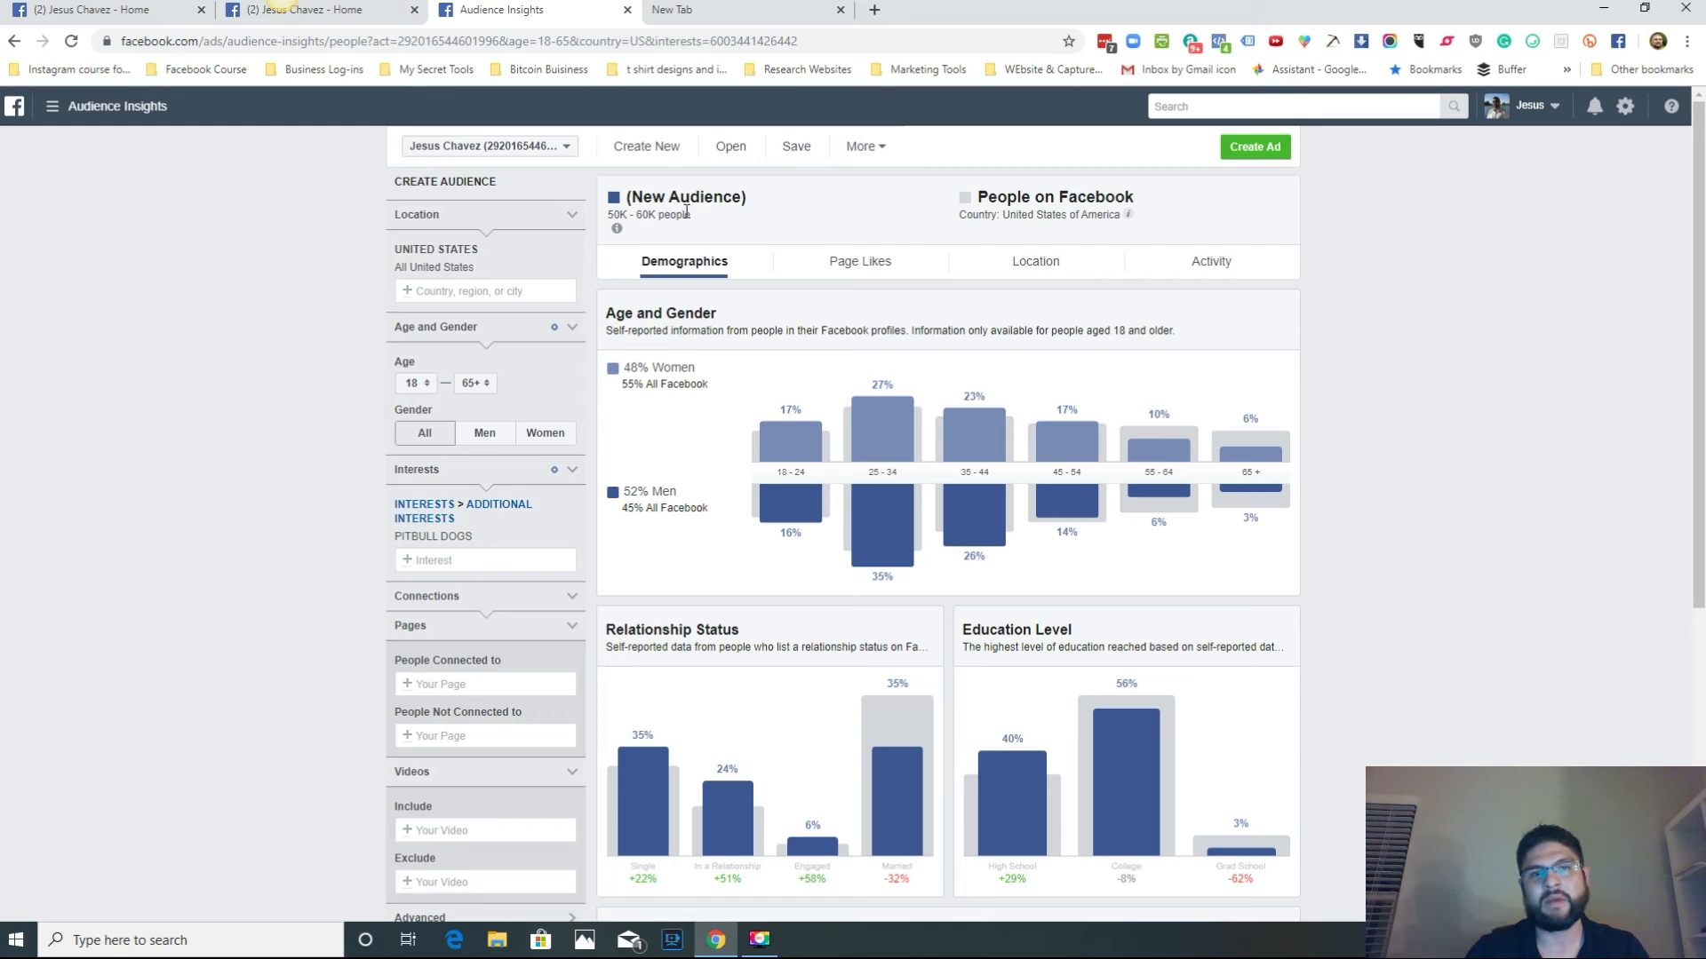
Step: Start closing the video post's boost settings, leave the draft question unanswered and return to Audience Insights
left_click(377, 12)
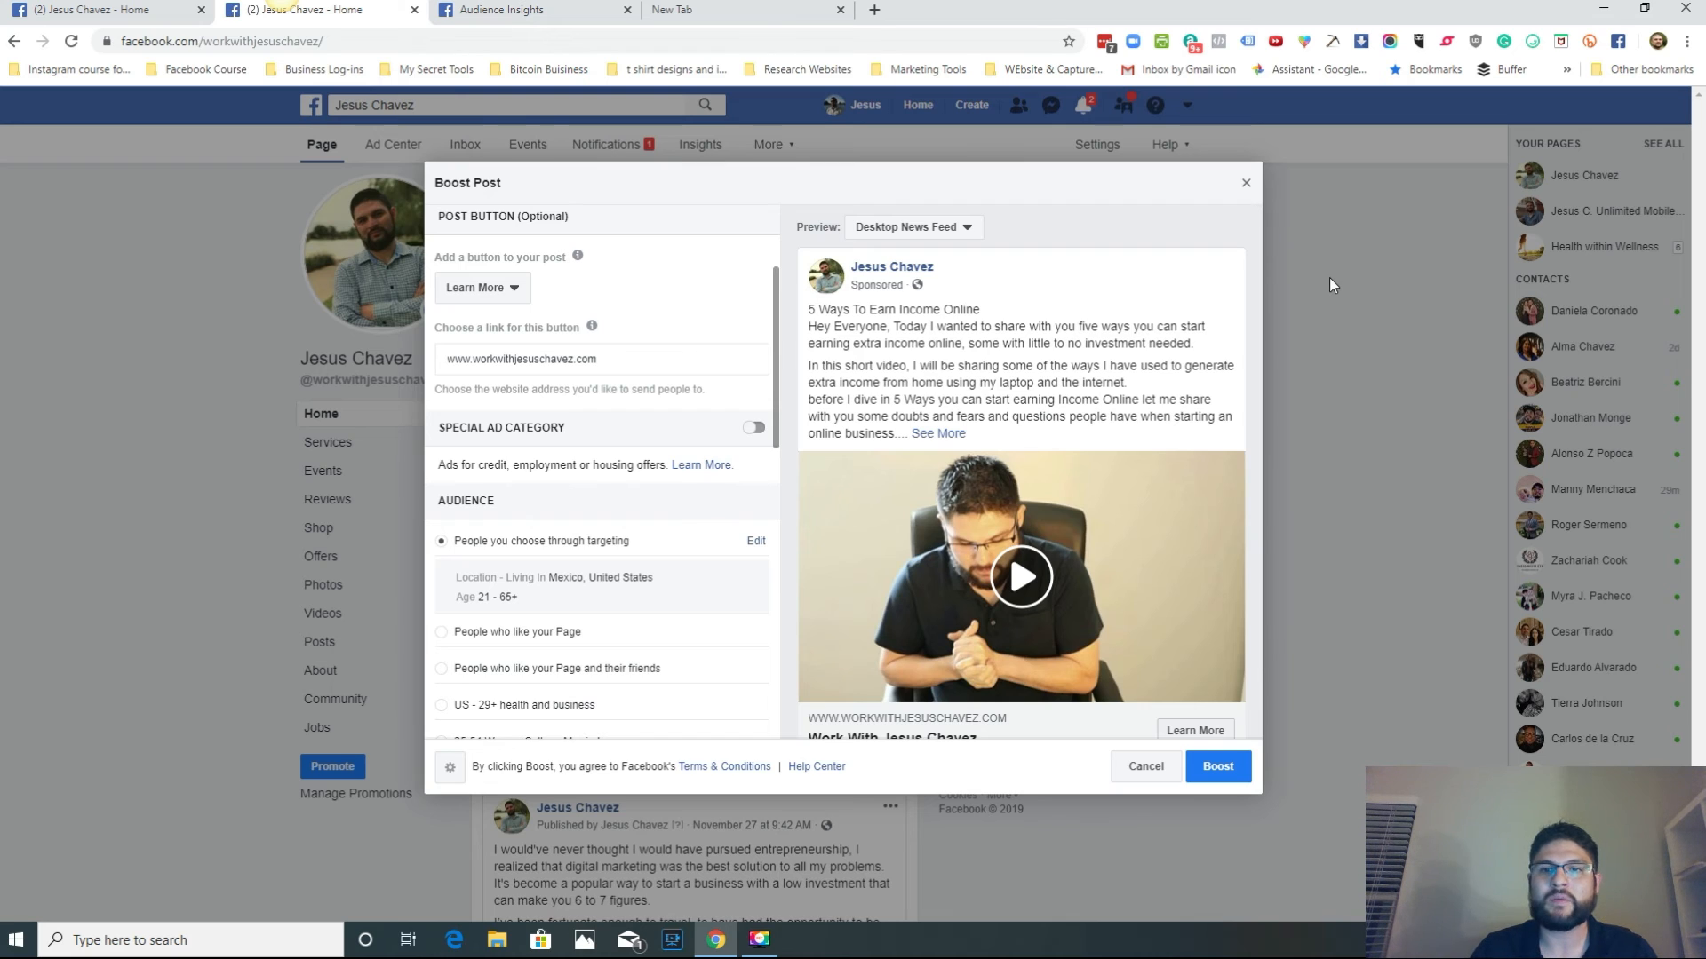
left_click(1245, 185)
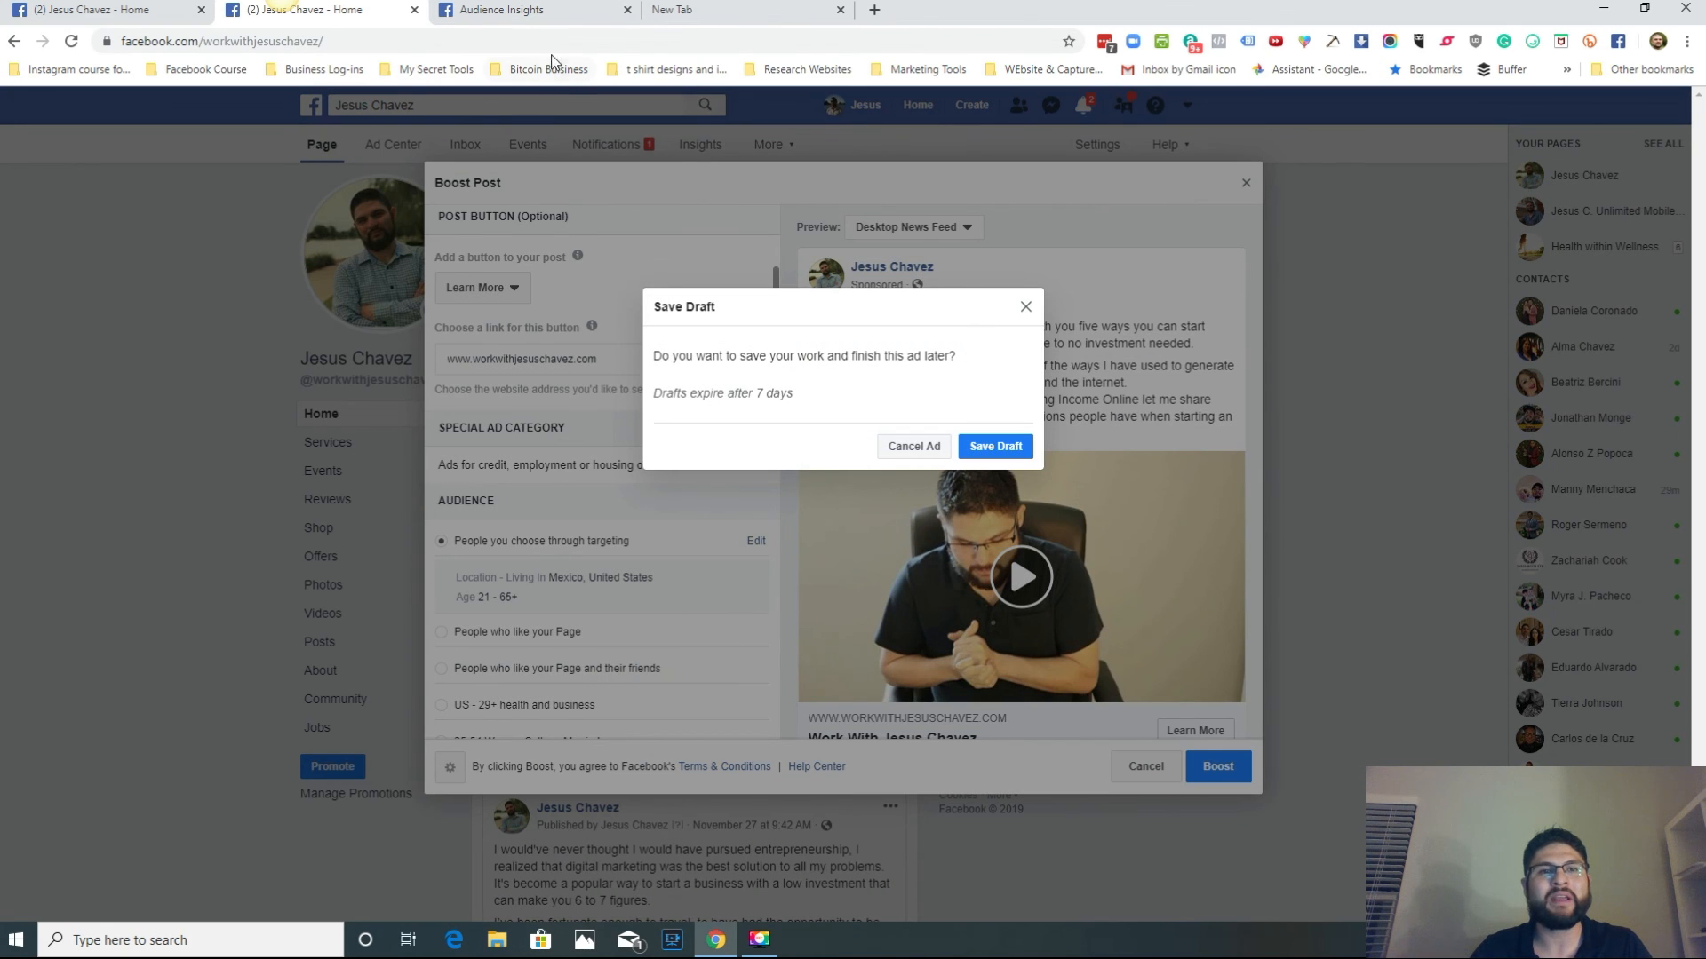
left_click(556, 17)
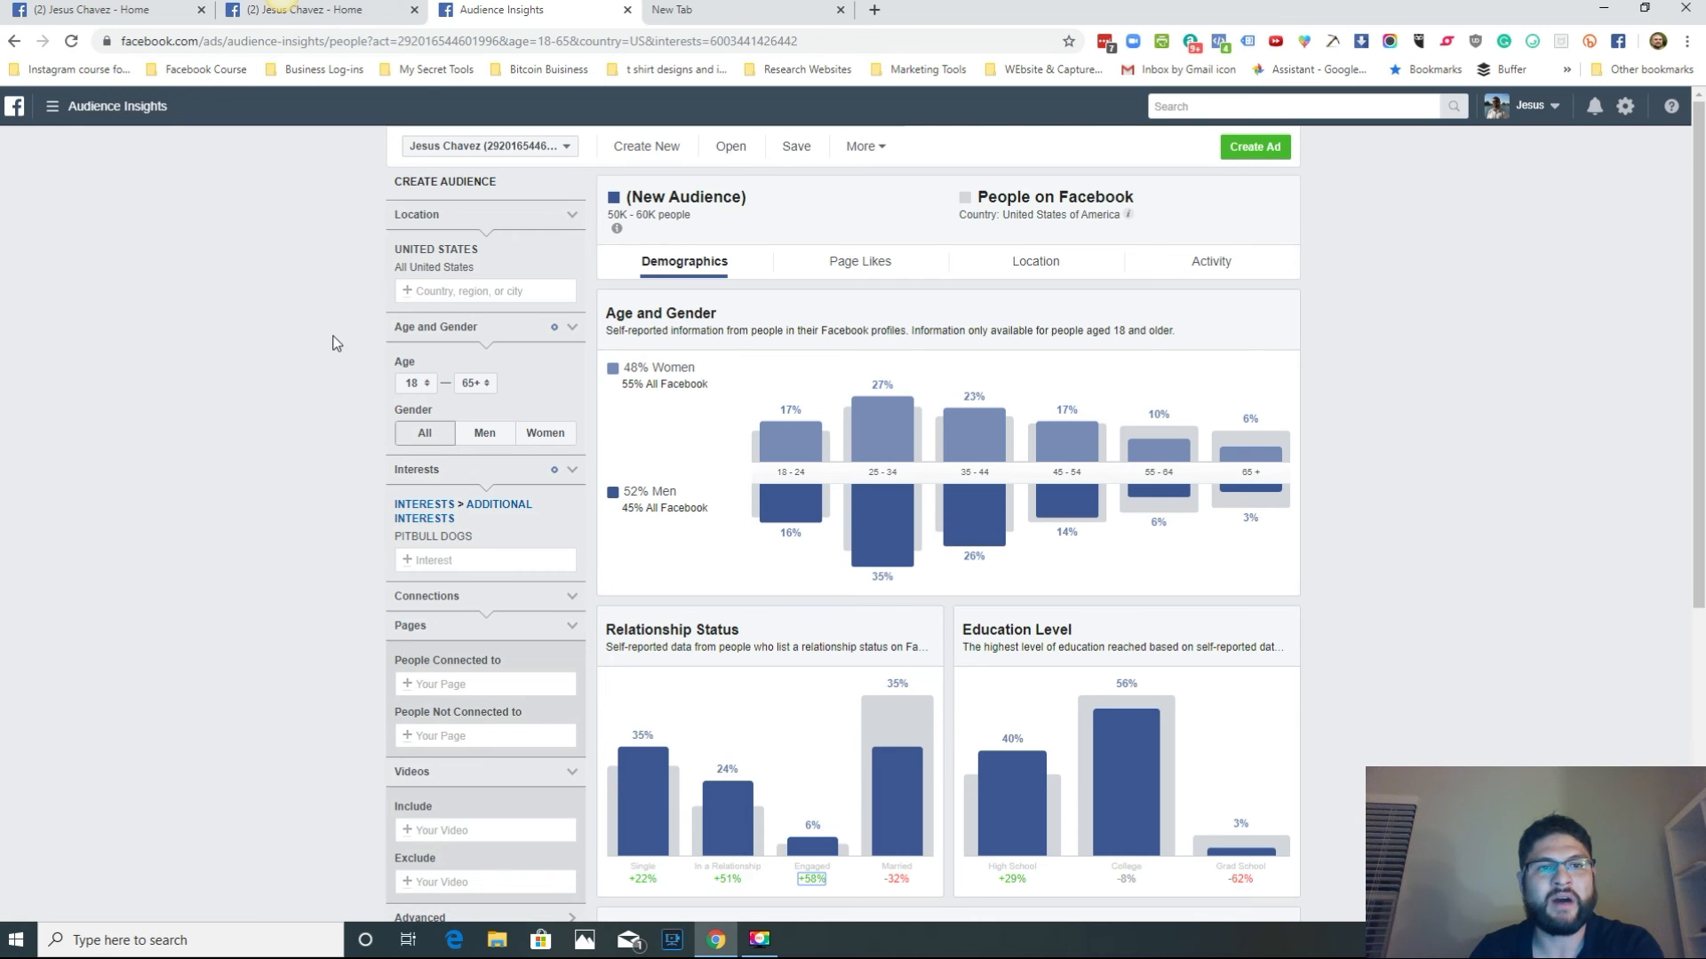
Step: Leave Audience Insights for Ads Manager, discarding the unsaved audience changes
left_click(104, 109)
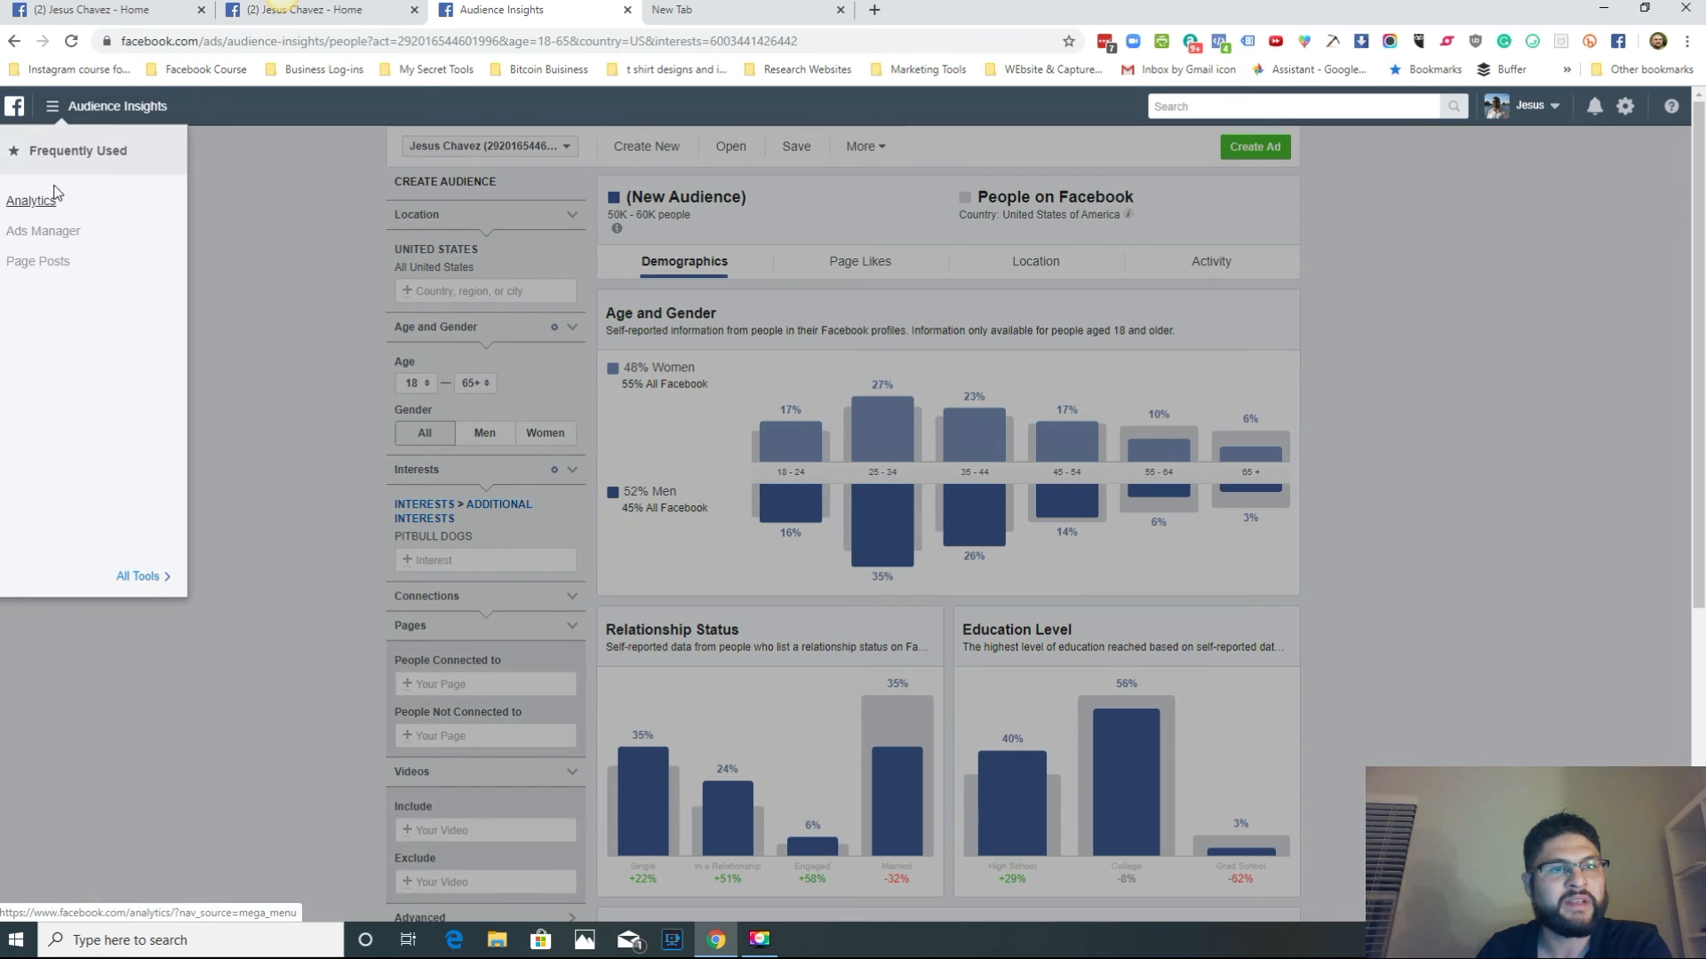
left_click(55, 231)
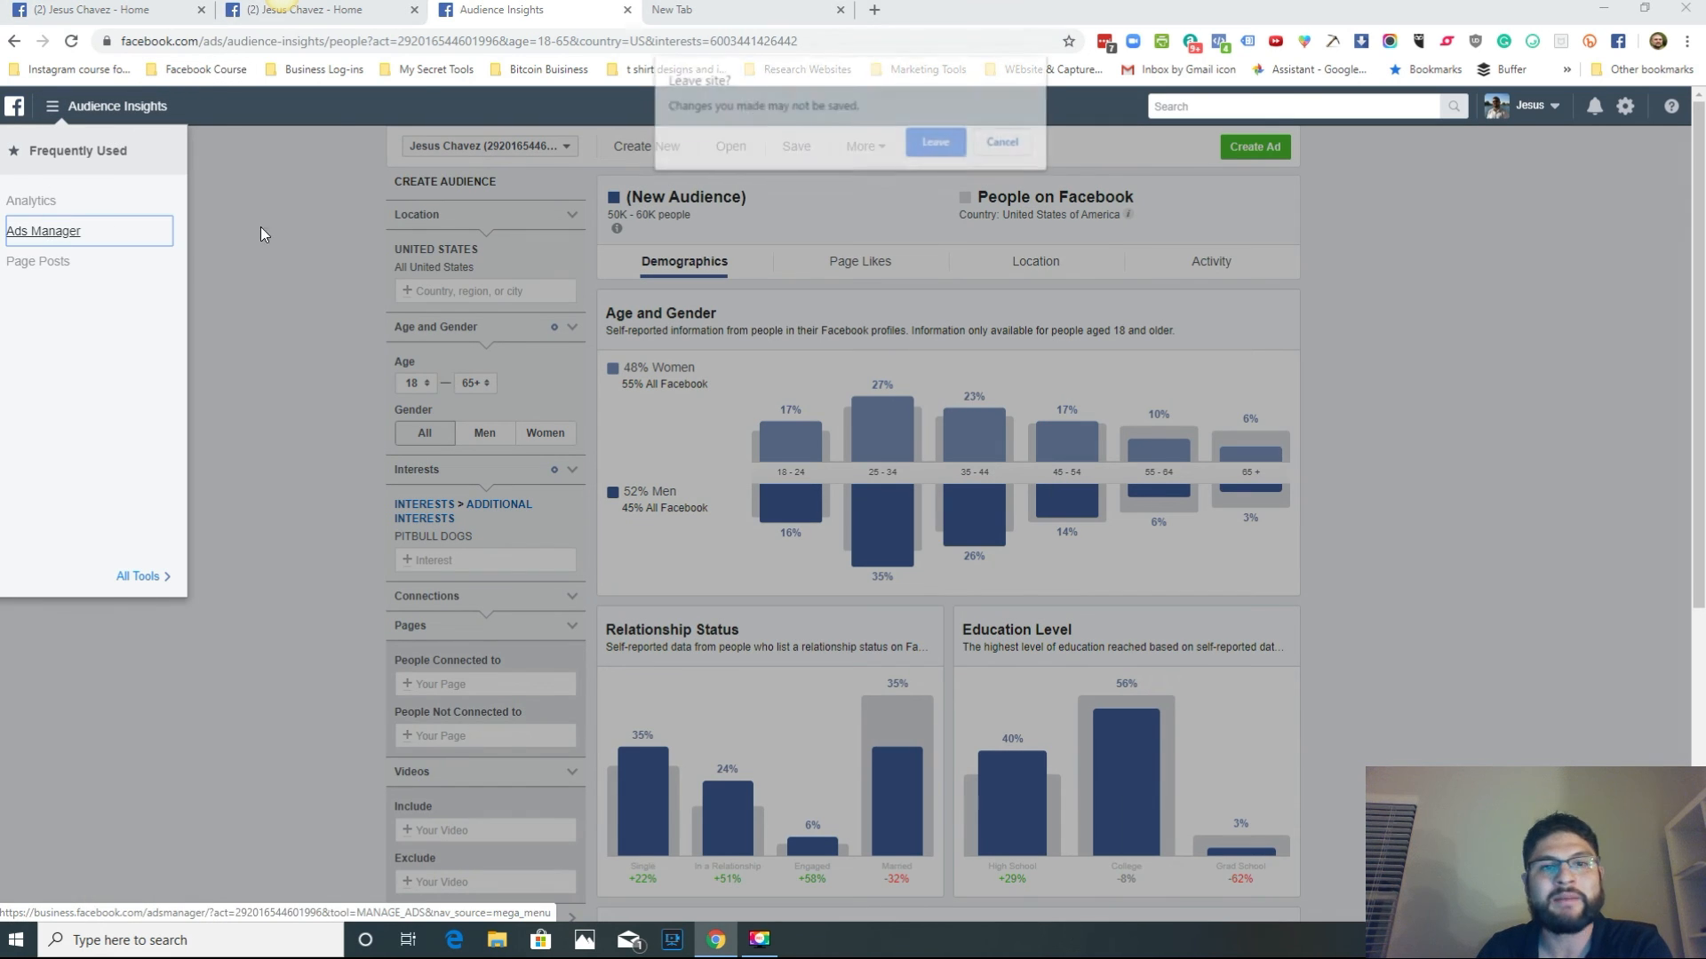
left_click(930, 141)
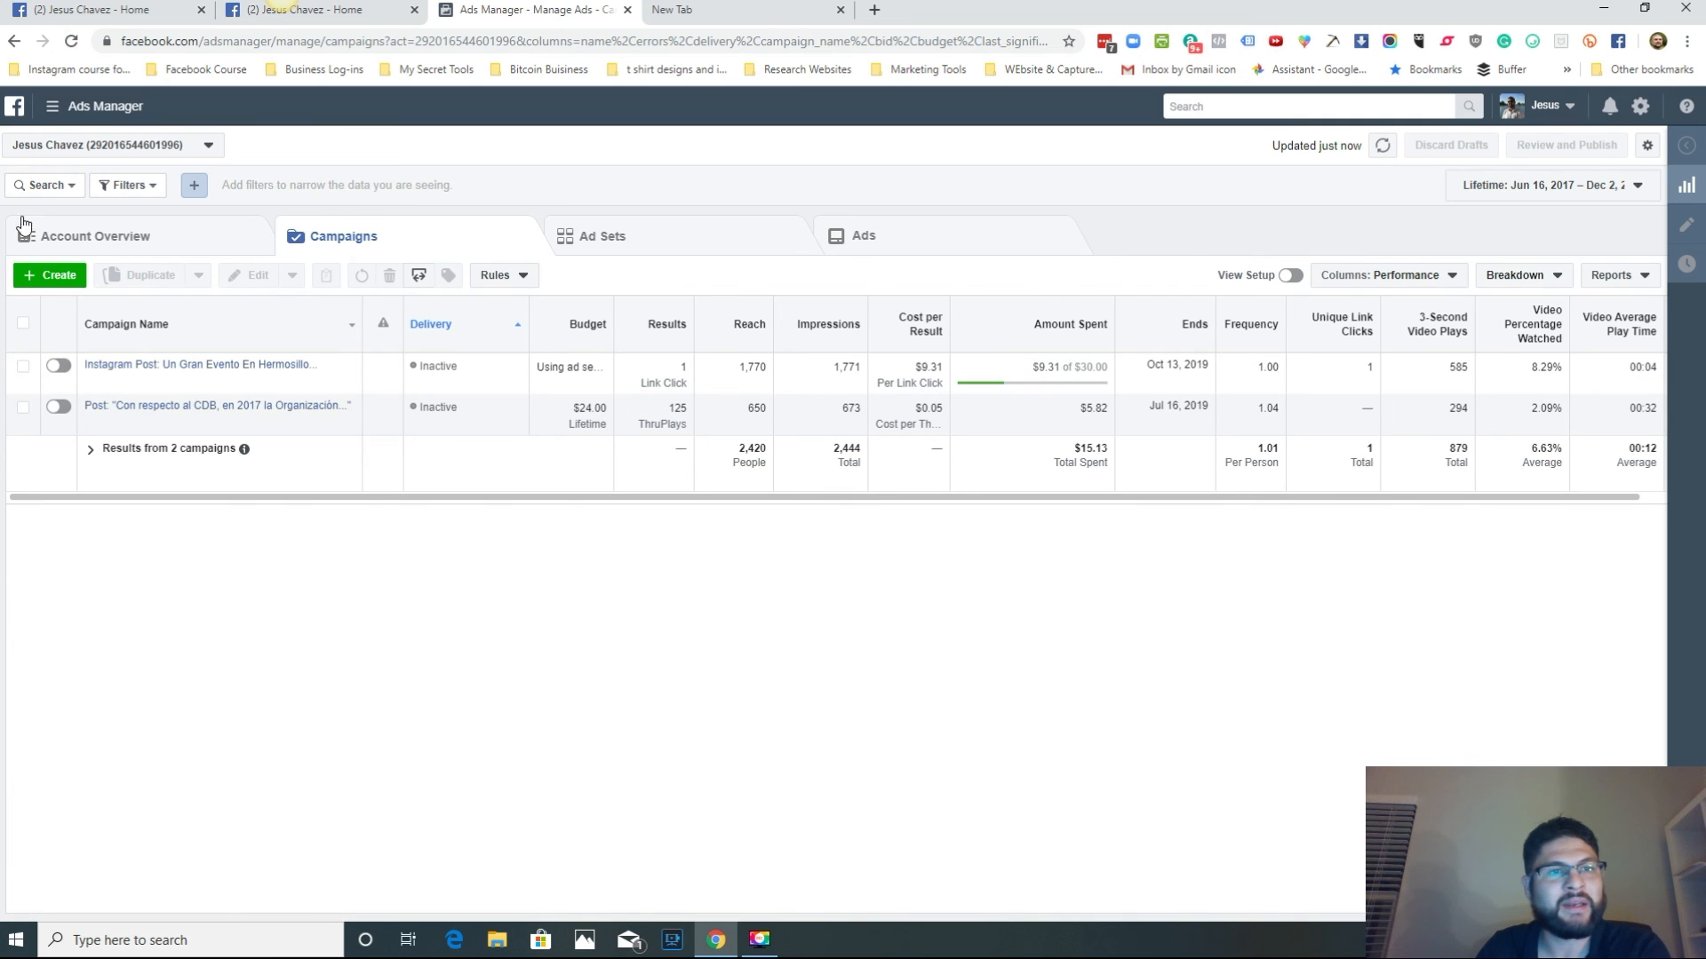
Step: Reopen Audience Insights from Ads Manager with Everyone on Facebook as the starting audience, and dismiss the location tip
left_click(80, 106)
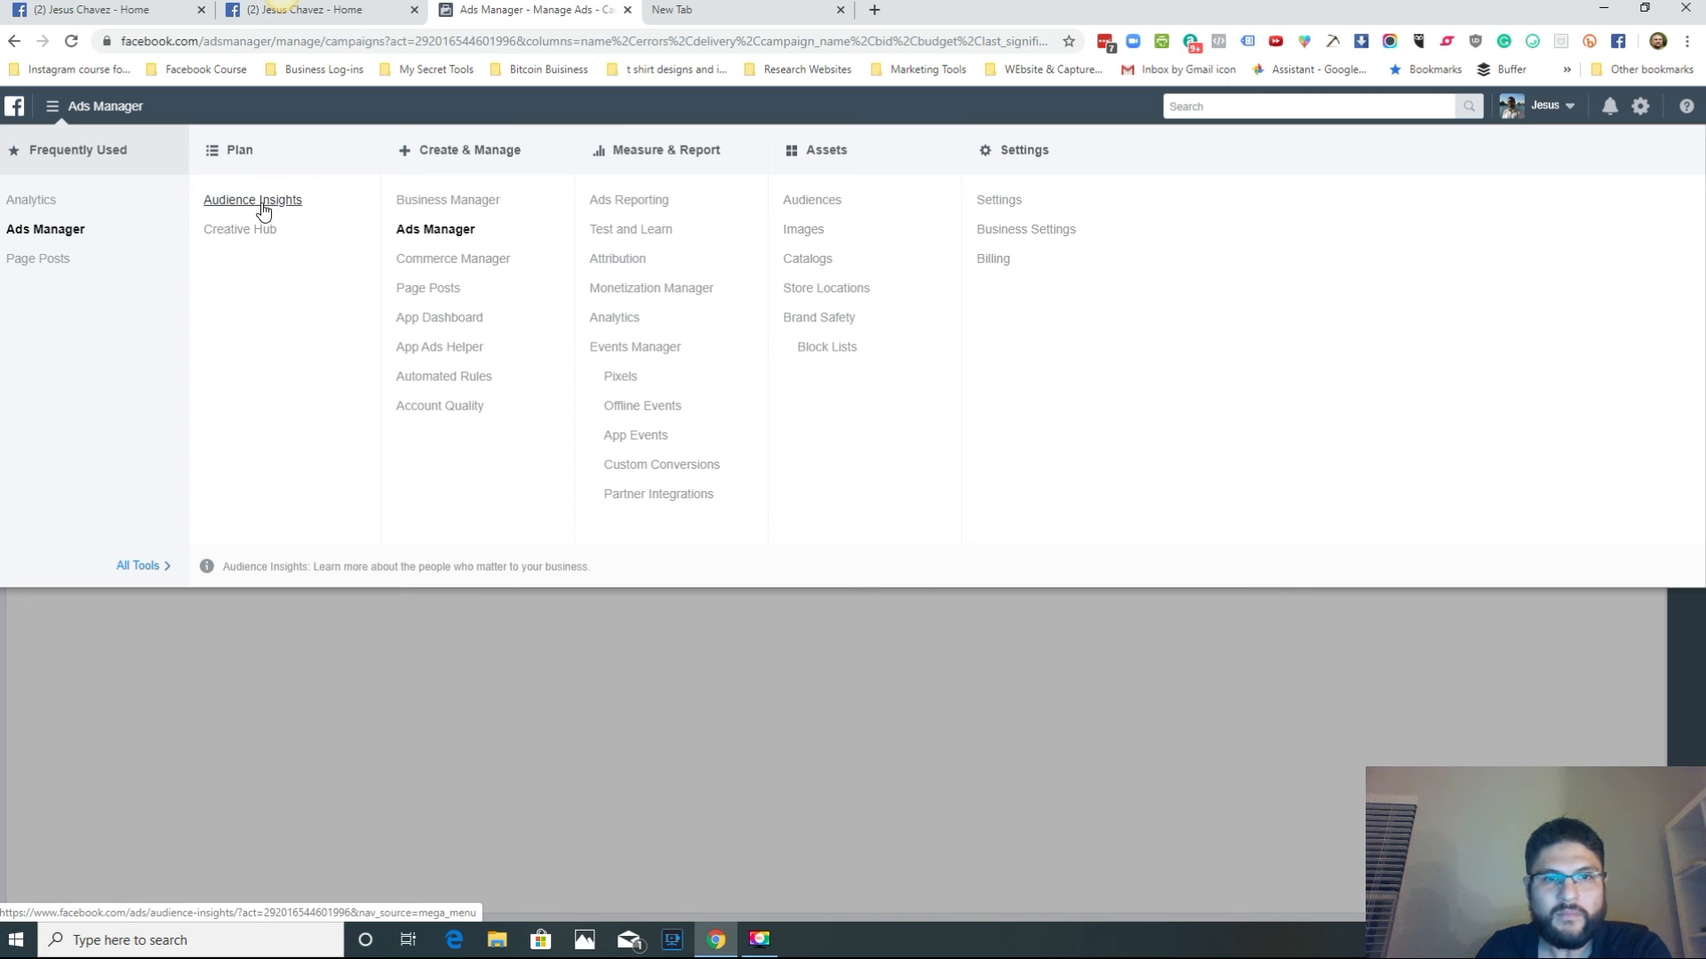
left_click(261, 204)
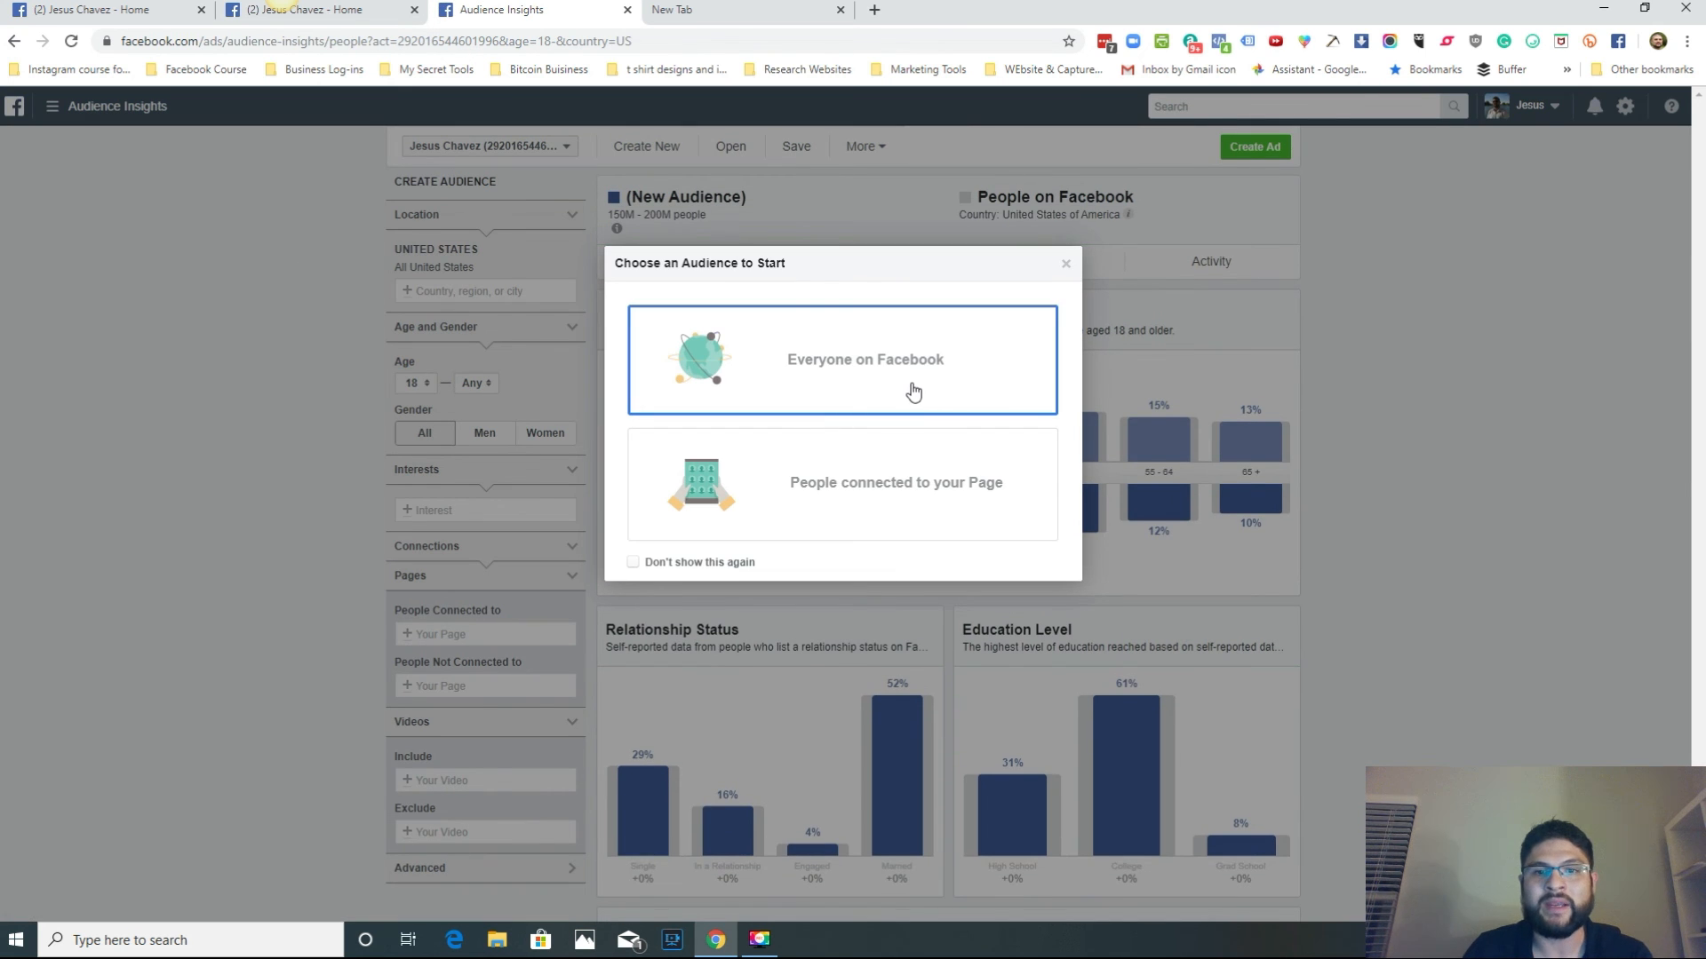
left_click(910, 384)
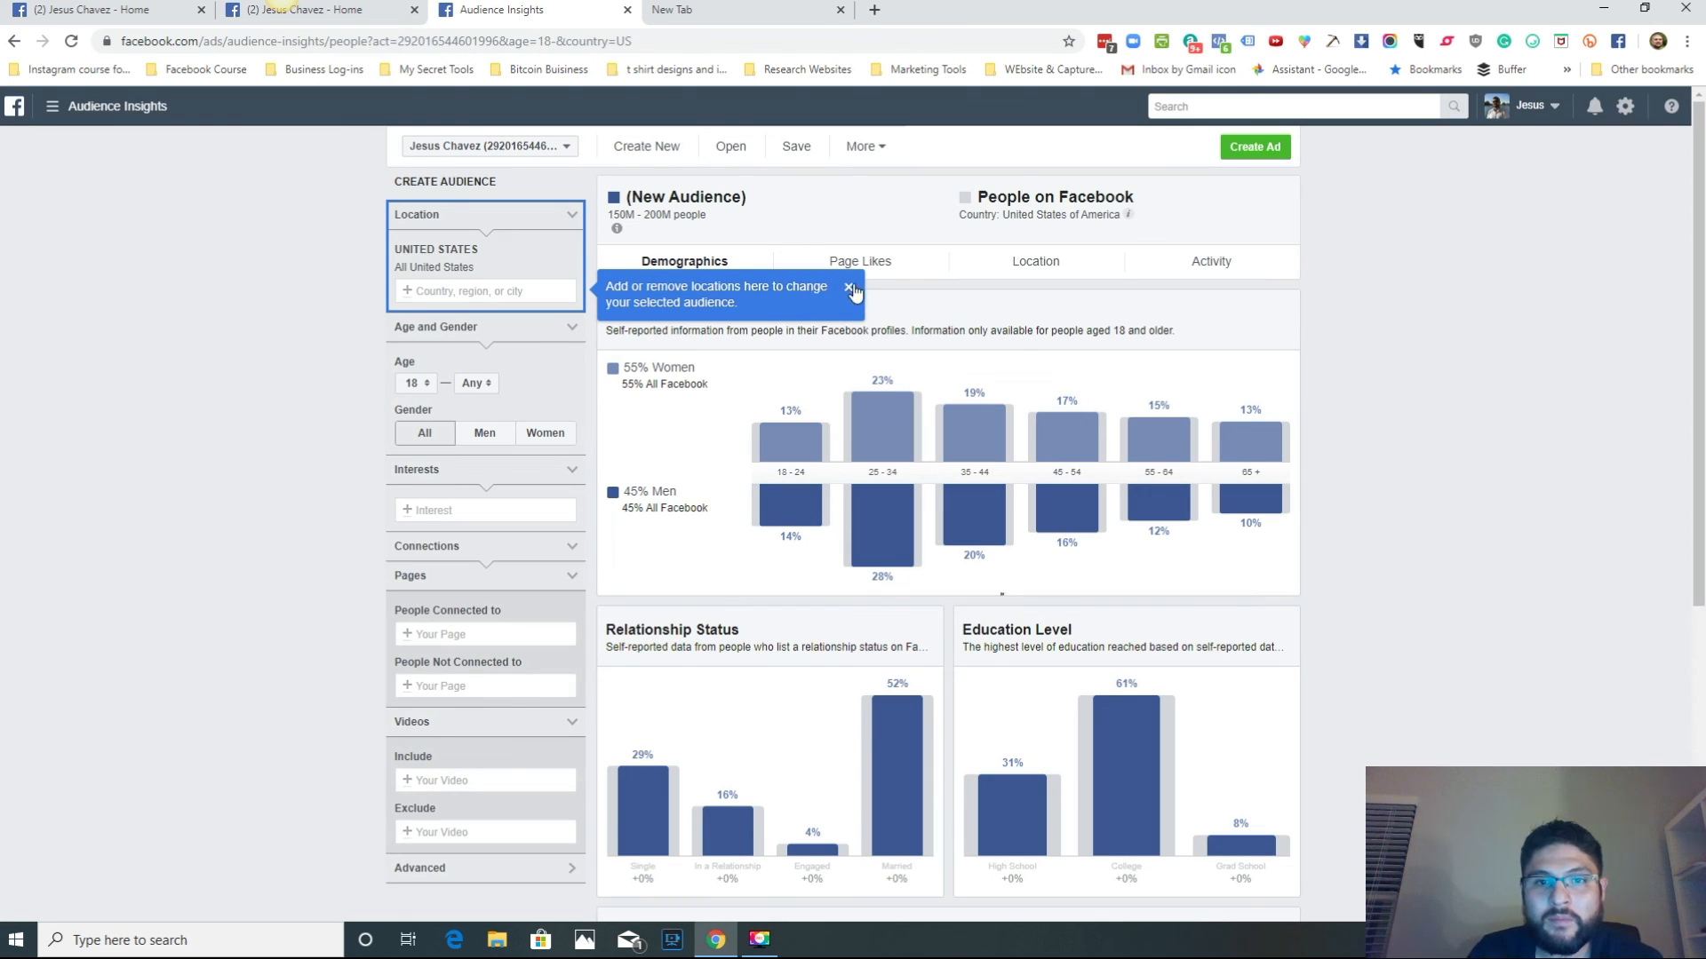
left_click(849, 290)
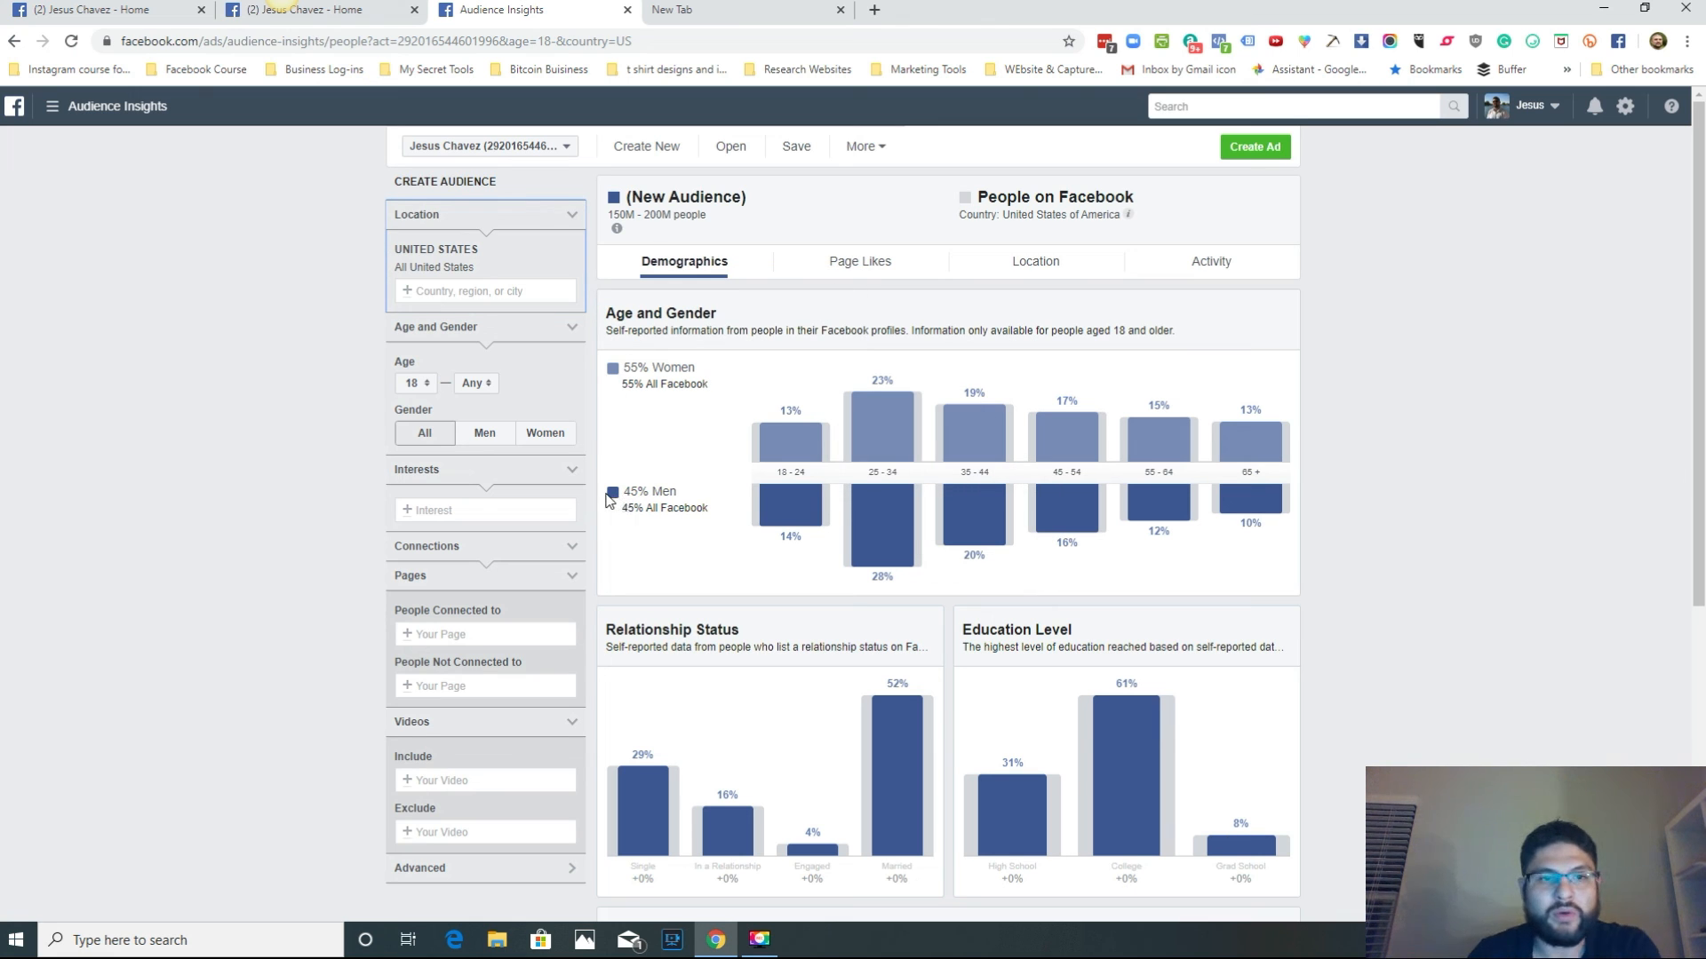
mouse_move(844, 427)
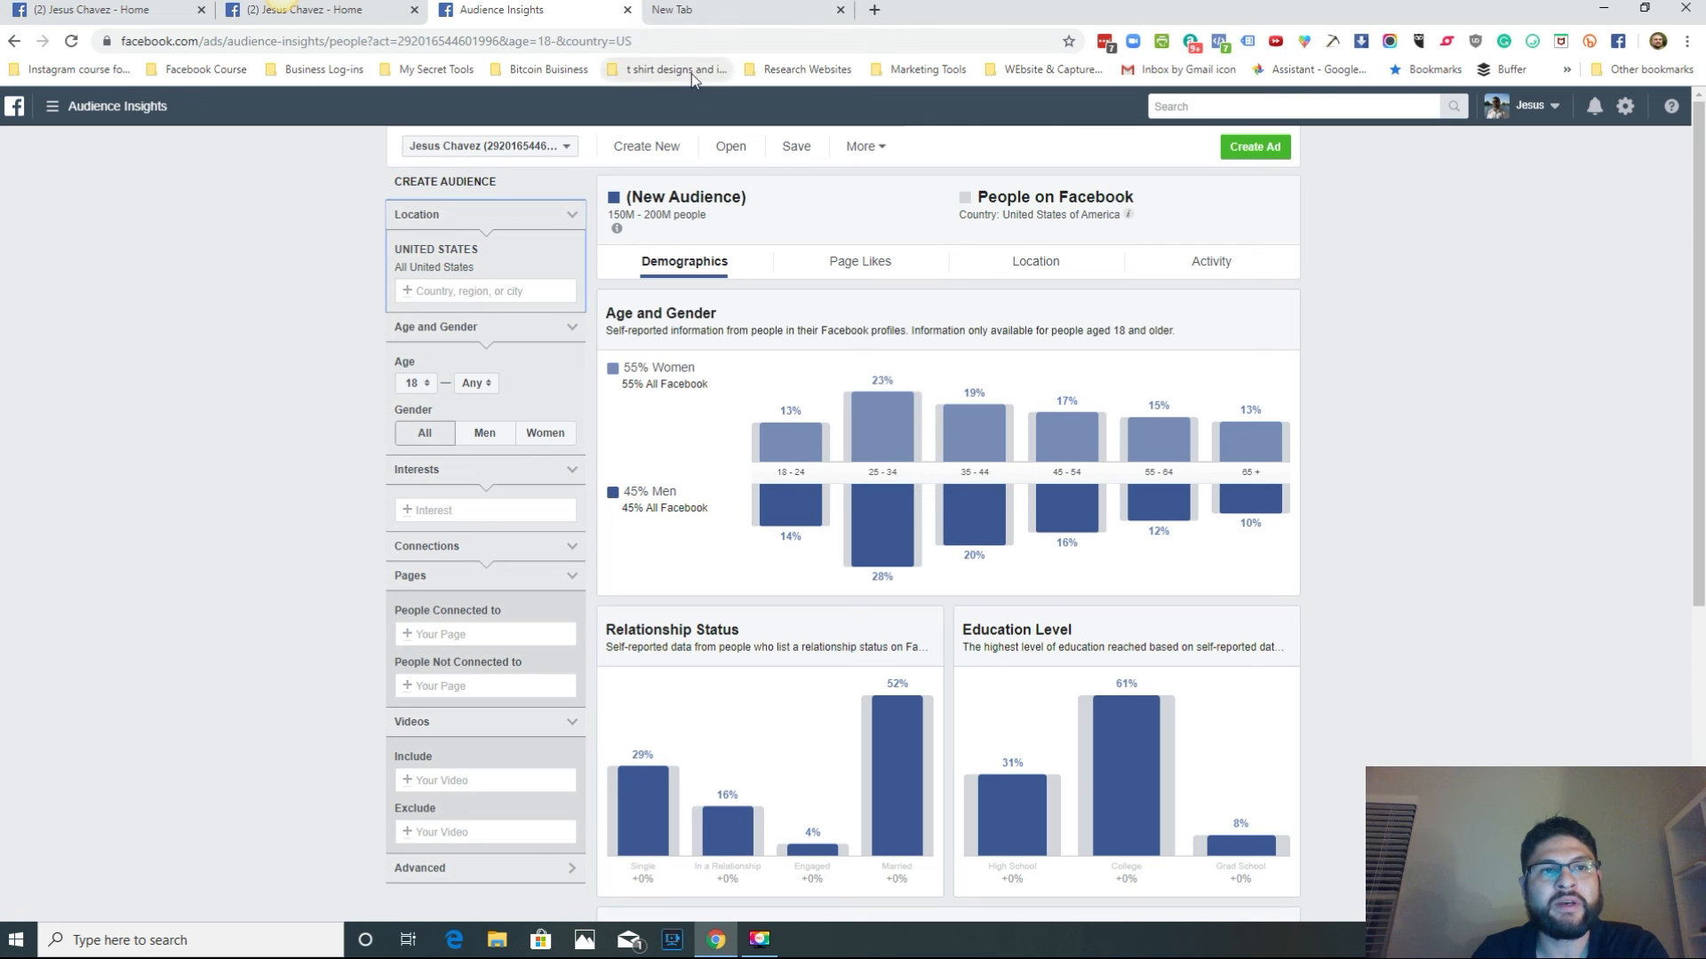
Step: Return to the Facebook page and cancel the video post's ad without saving a draft
left_click(382, 15)
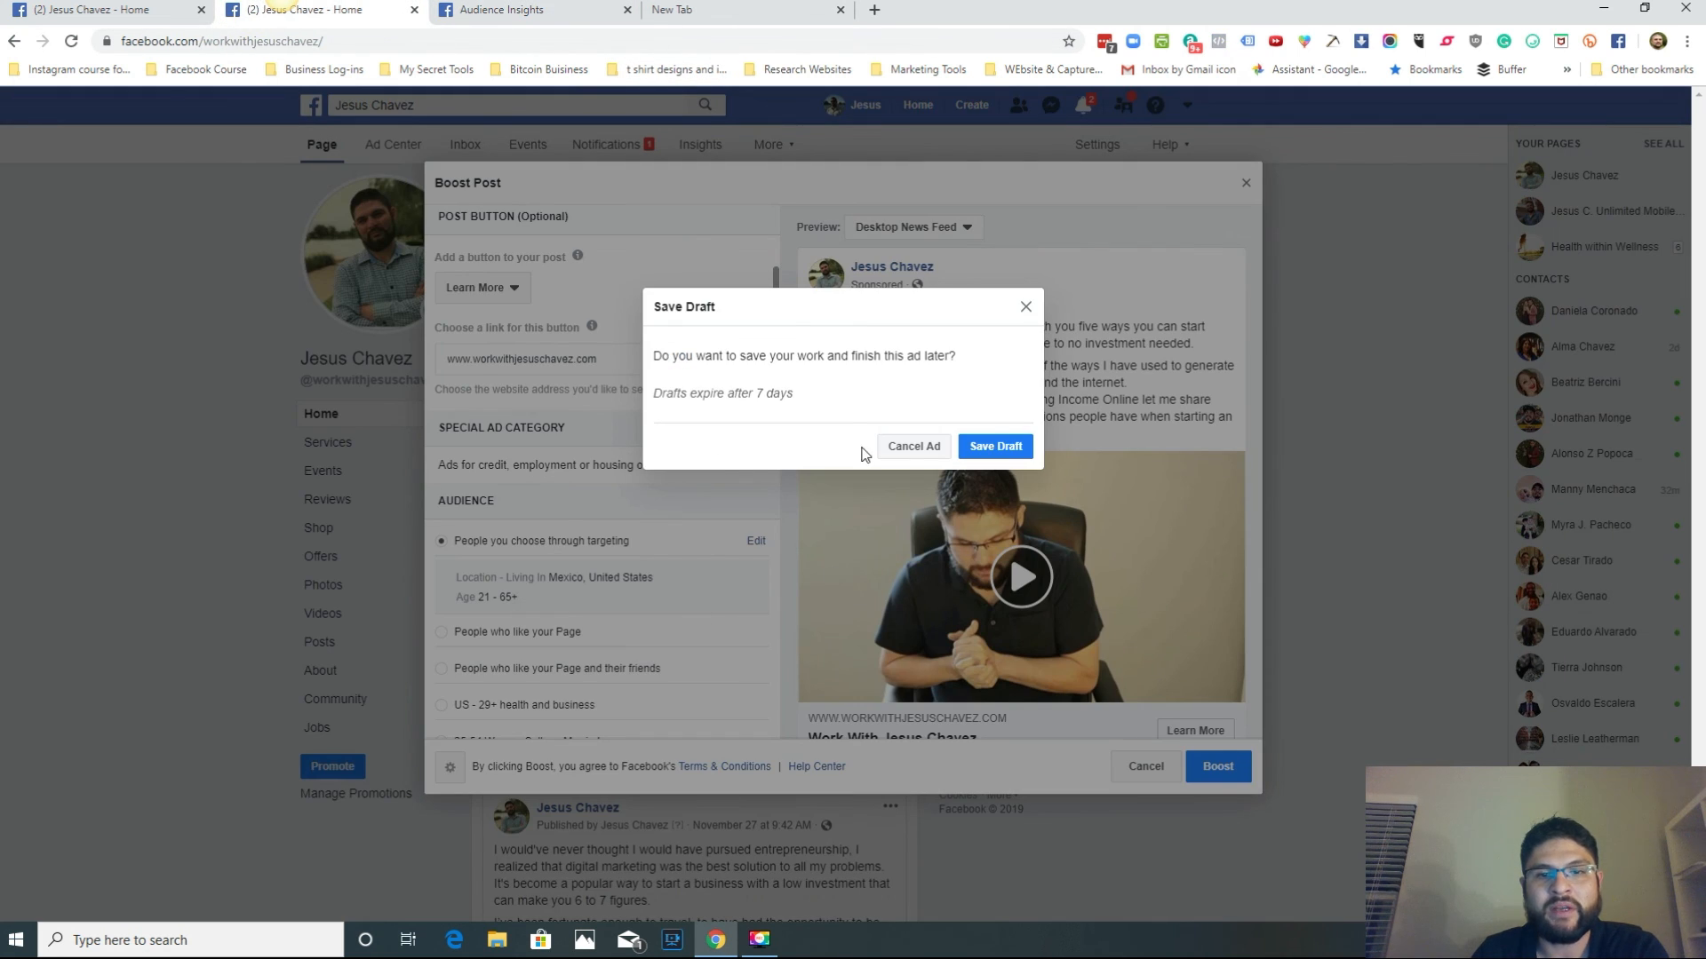
left_click(913, 446)
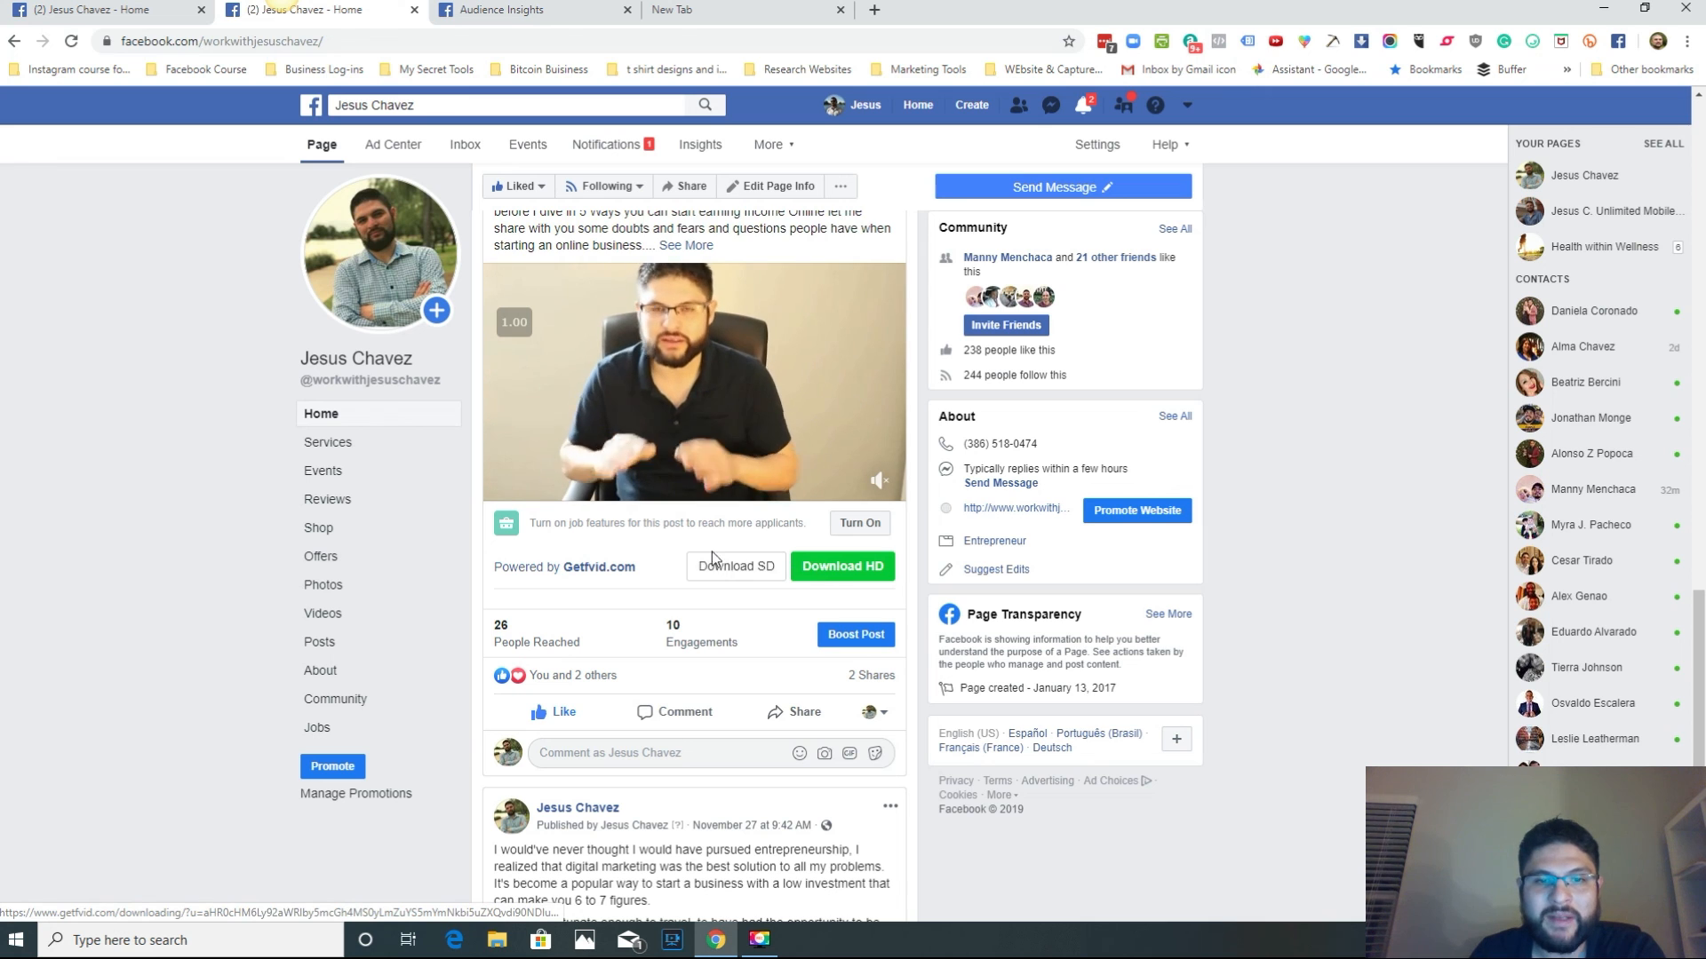
left_click(764, 947)
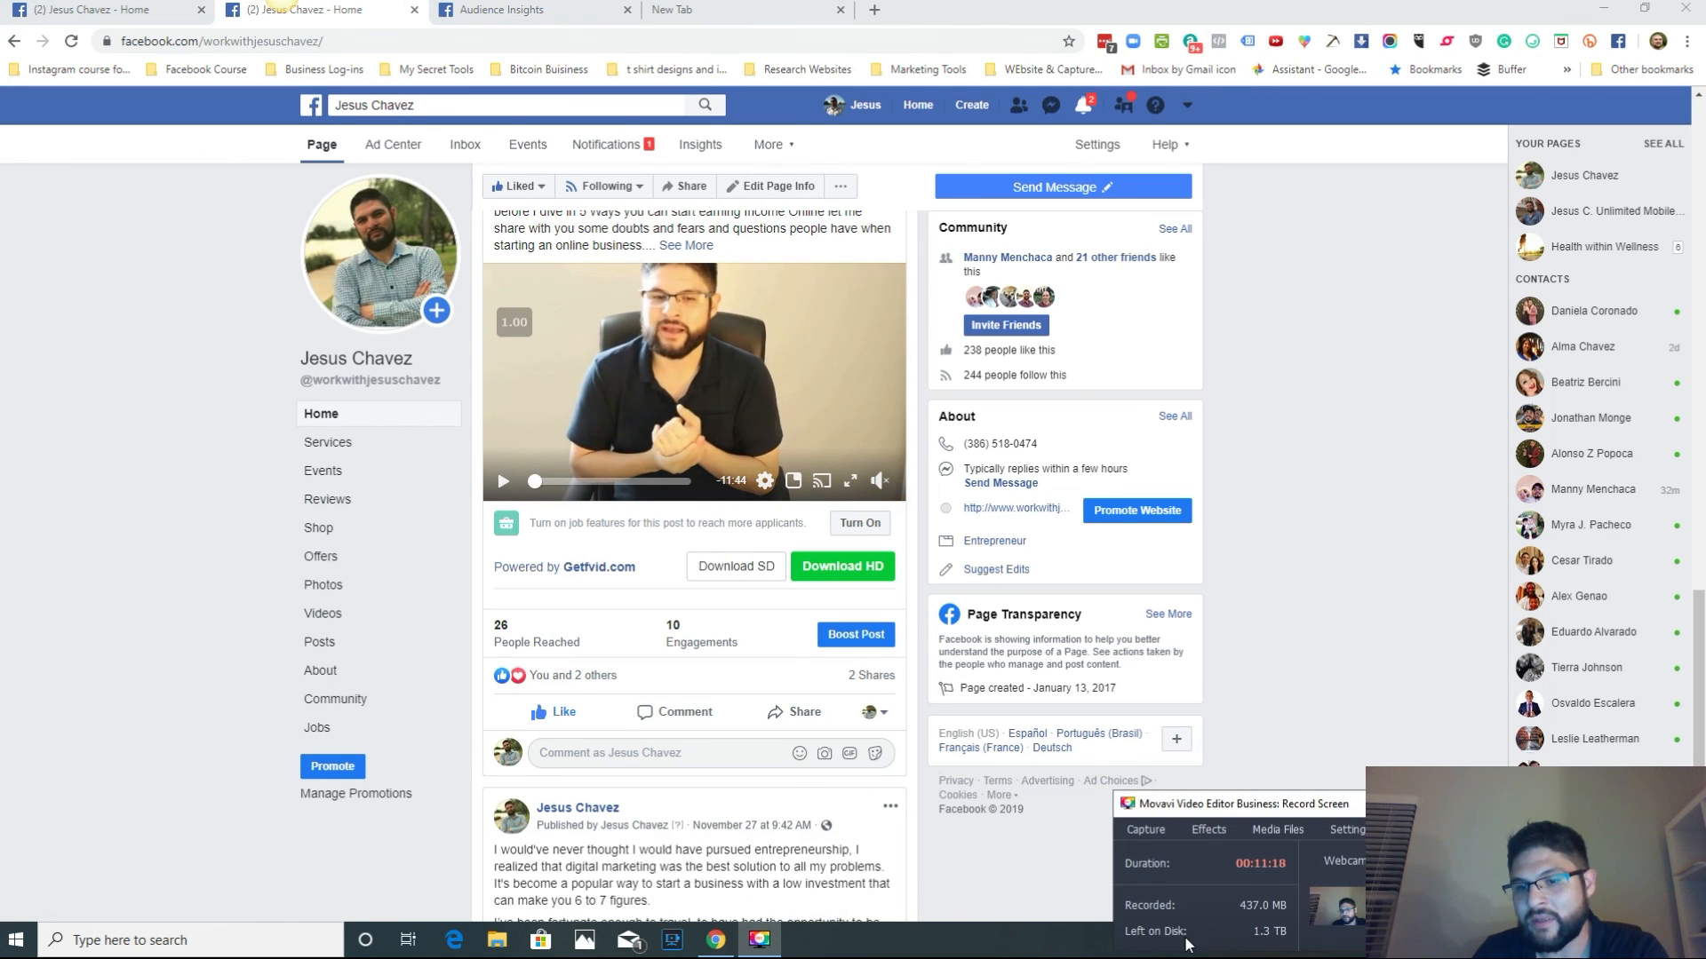